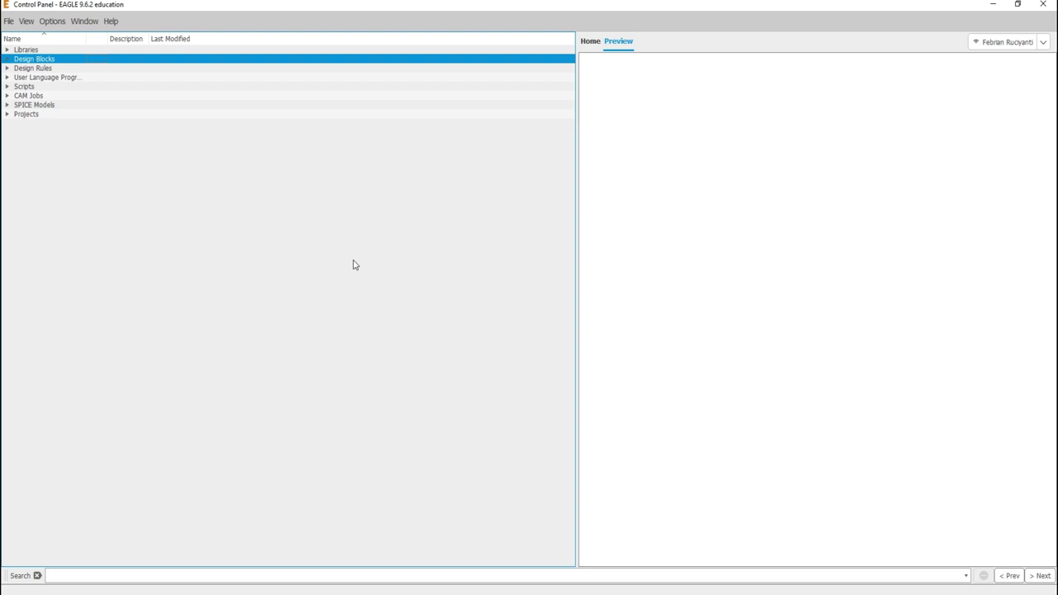
- Create a new project named Simulation in the projects folder
click(6, 114)
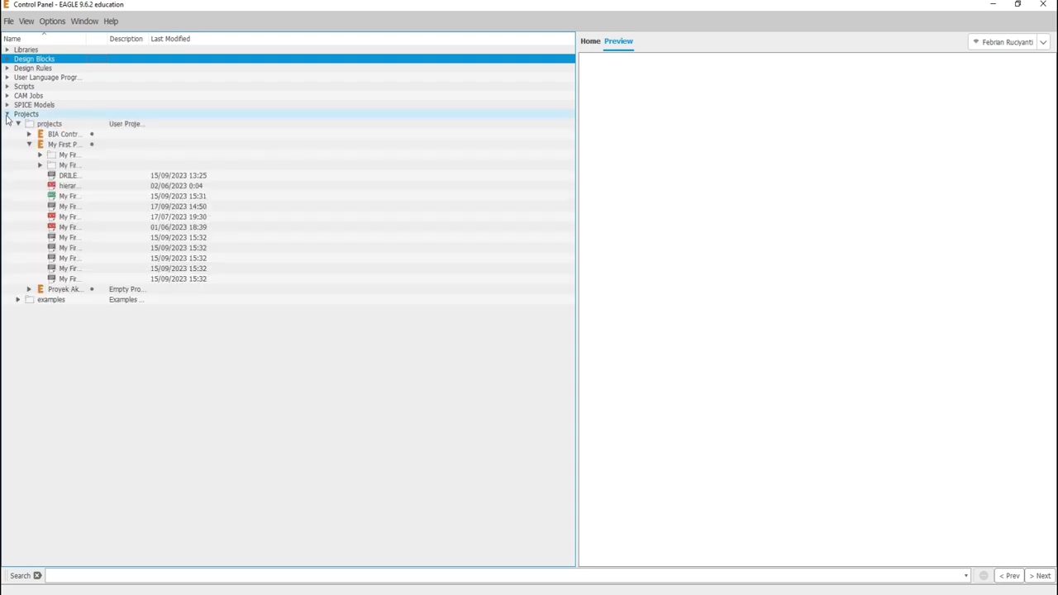
right_click(51, 148)
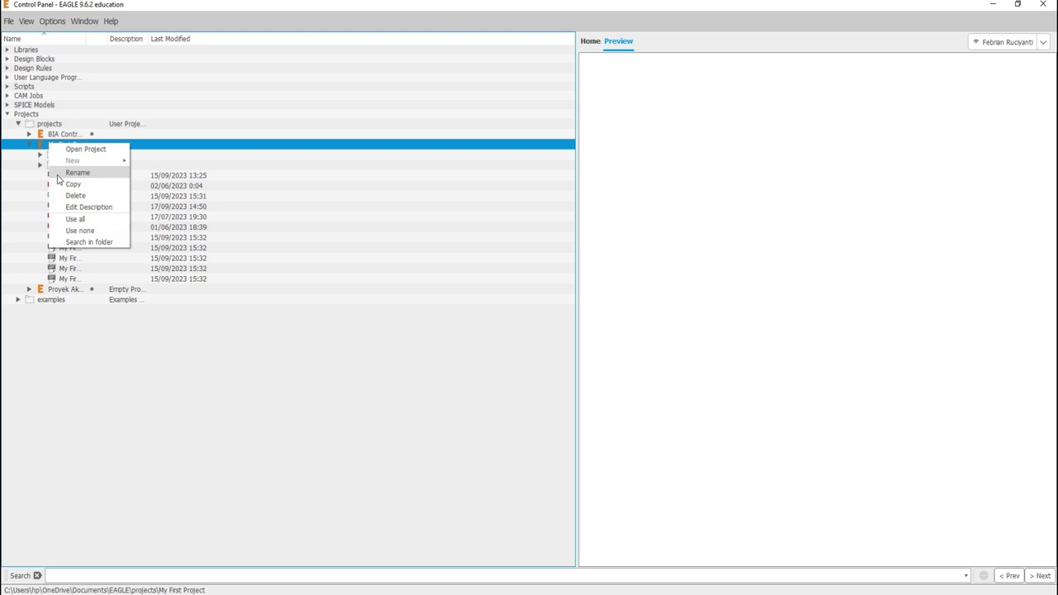
click(34, 123)
right_click(34, 124)
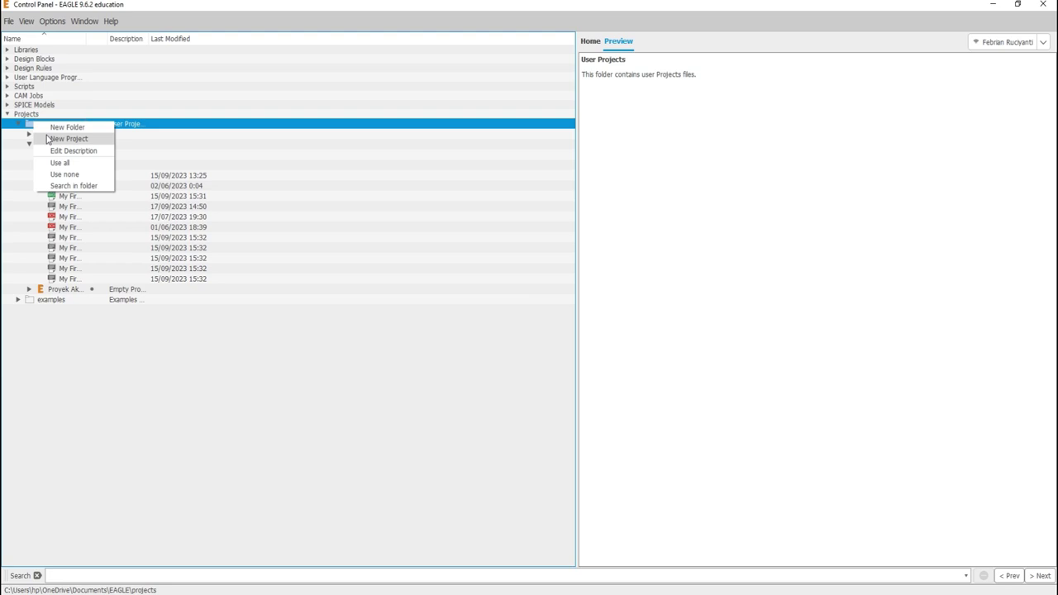
click(68, 138)
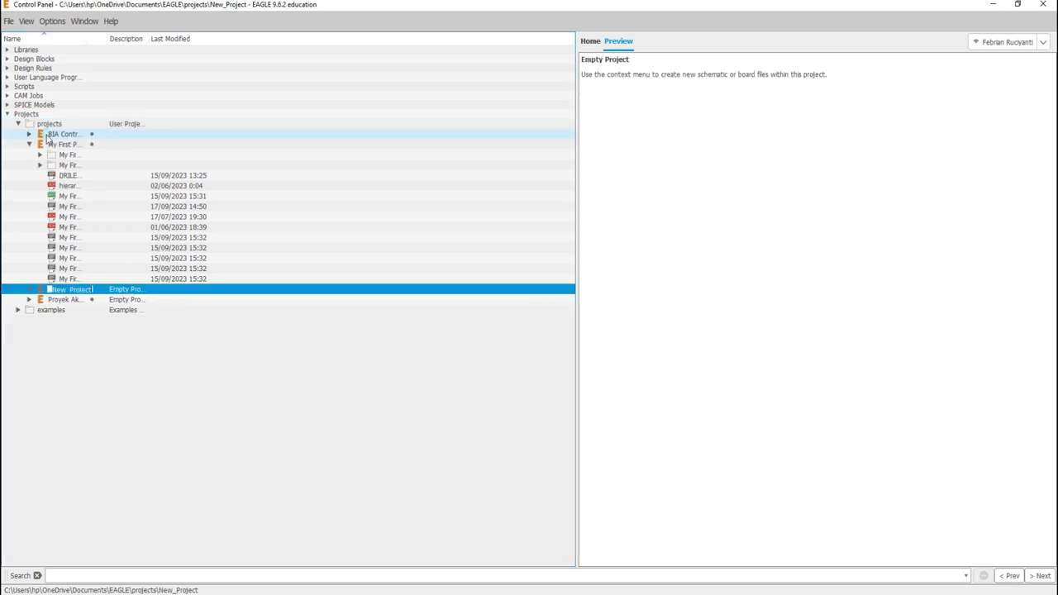
key(BackSpace)
text(D)
text(imulation)
key(Return)
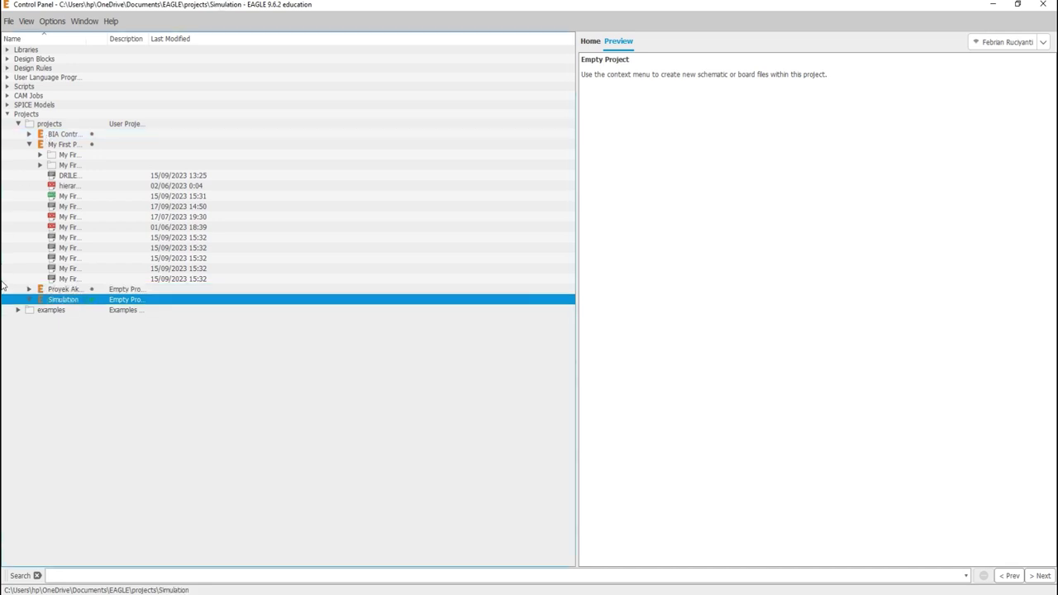
- Open the Proyek Akhir project and start a new schematic in it
right_click(52, 289)
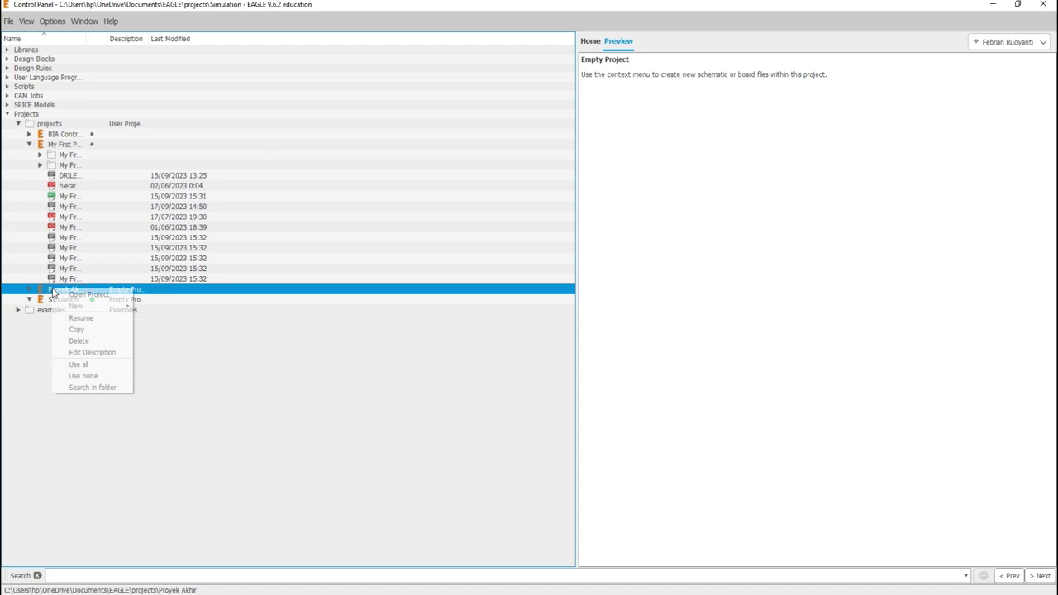
click(79, 294)
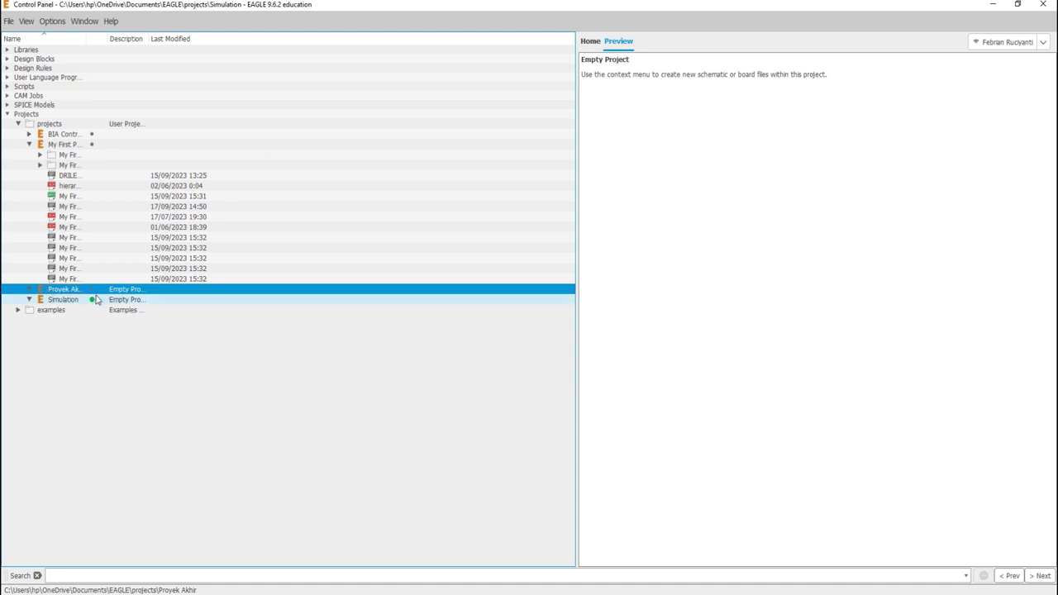
right_click(85, 290)
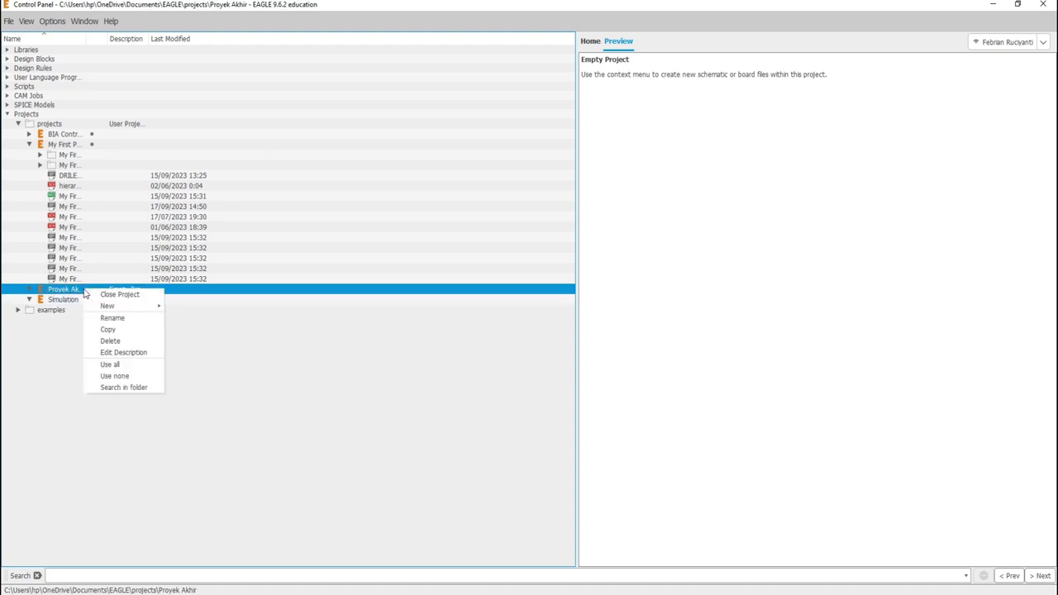
mouse_move(128, 308)
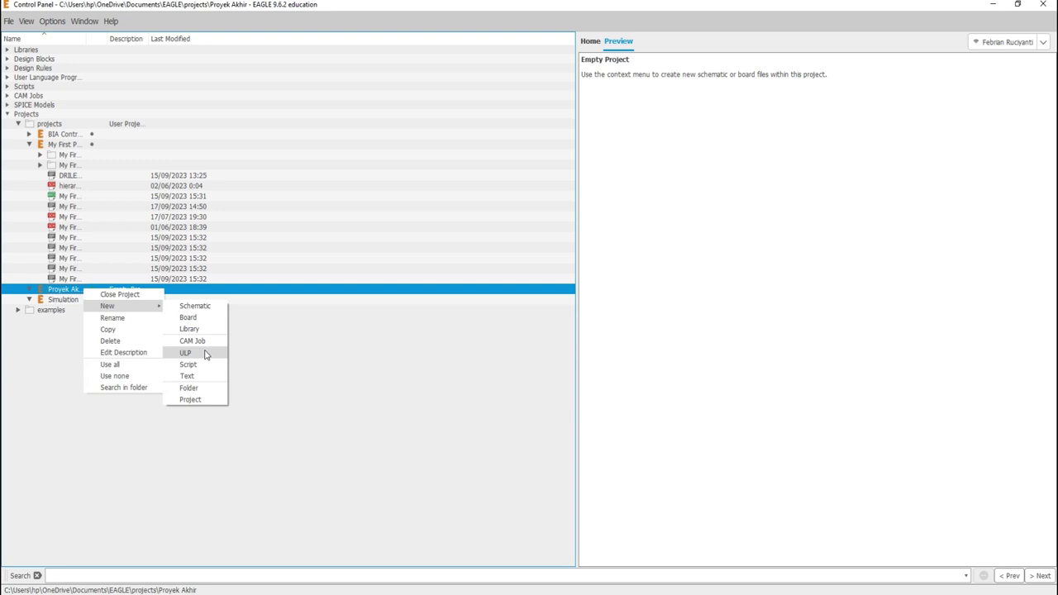
click(196, 305)
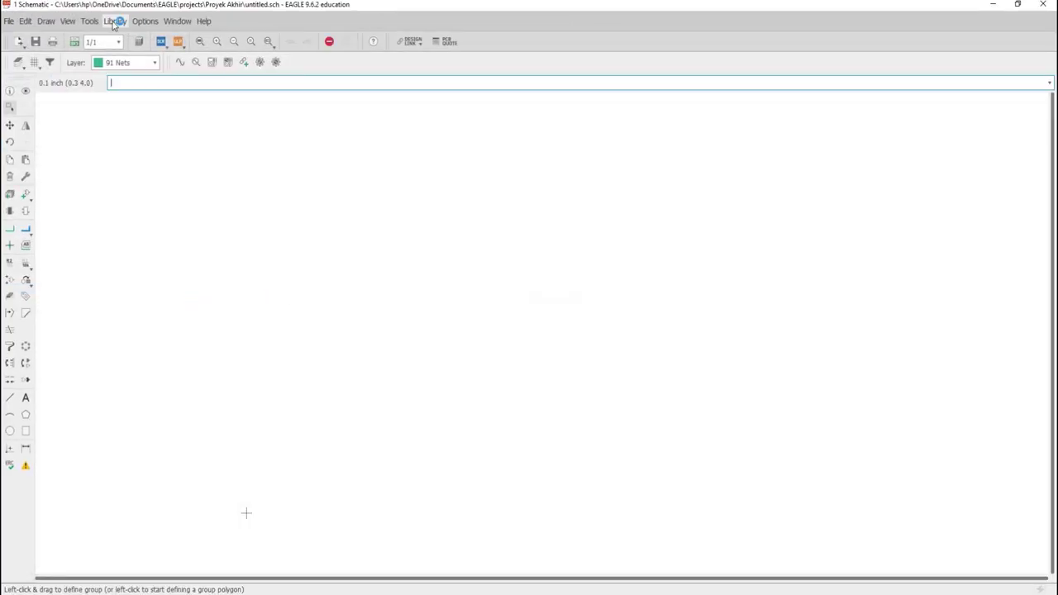
- Switch the grid display on so 0.1 inch grid lines cover the sheet
click(36, 63)
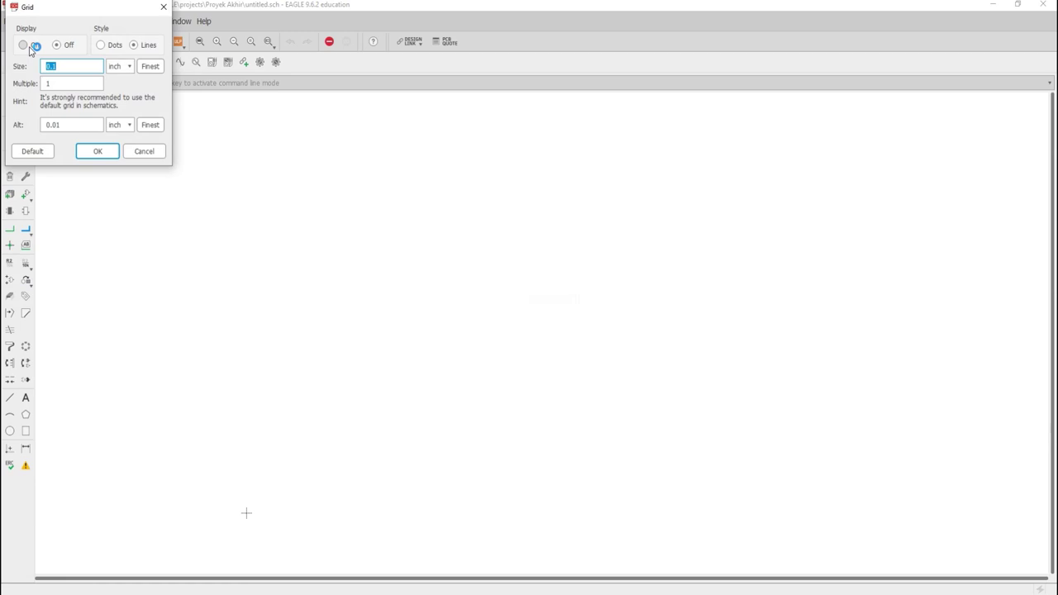
click(22, 44)
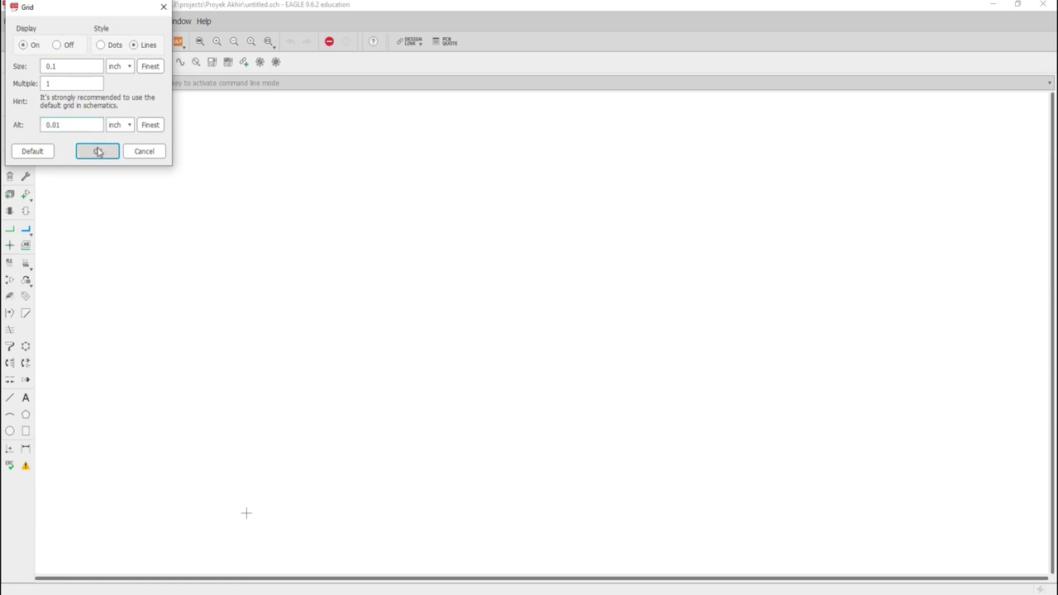
click(96, 151)
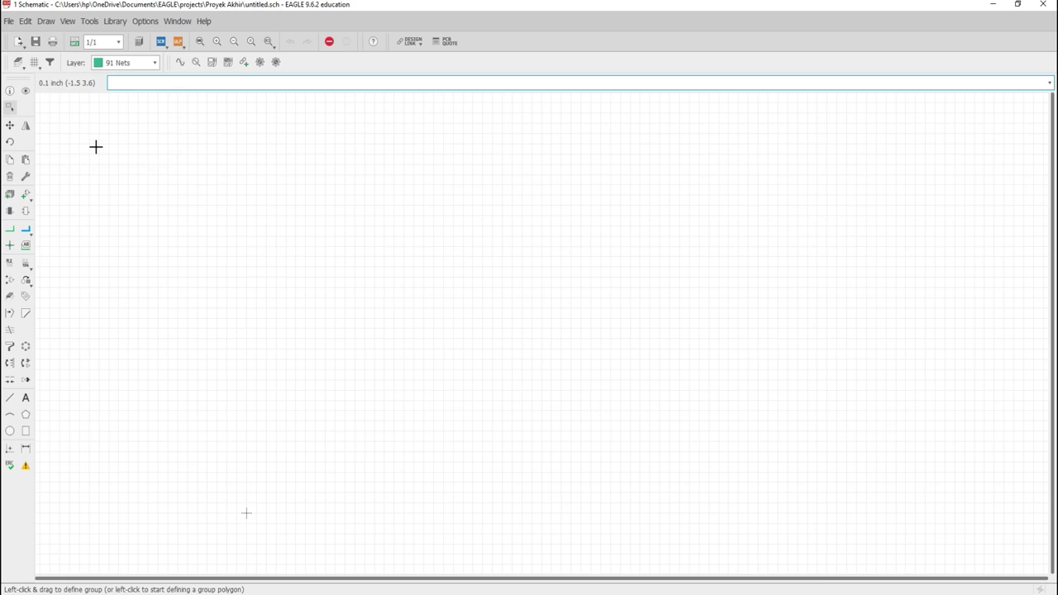
- Search res* and place resistor R1 as R-US_ with the 0204/7 package
click(25, 195)
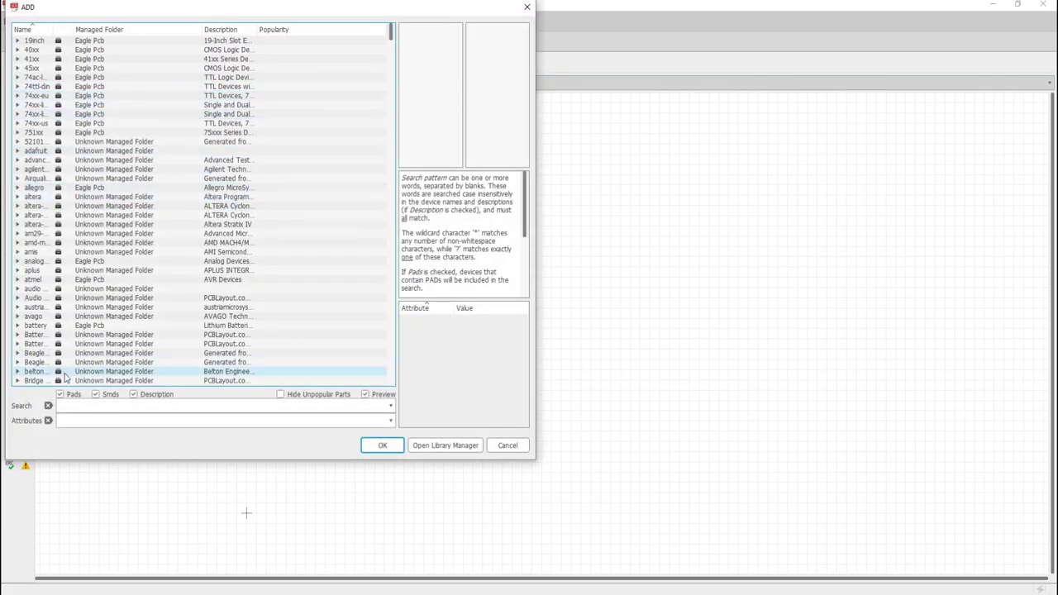
click(82, 403)
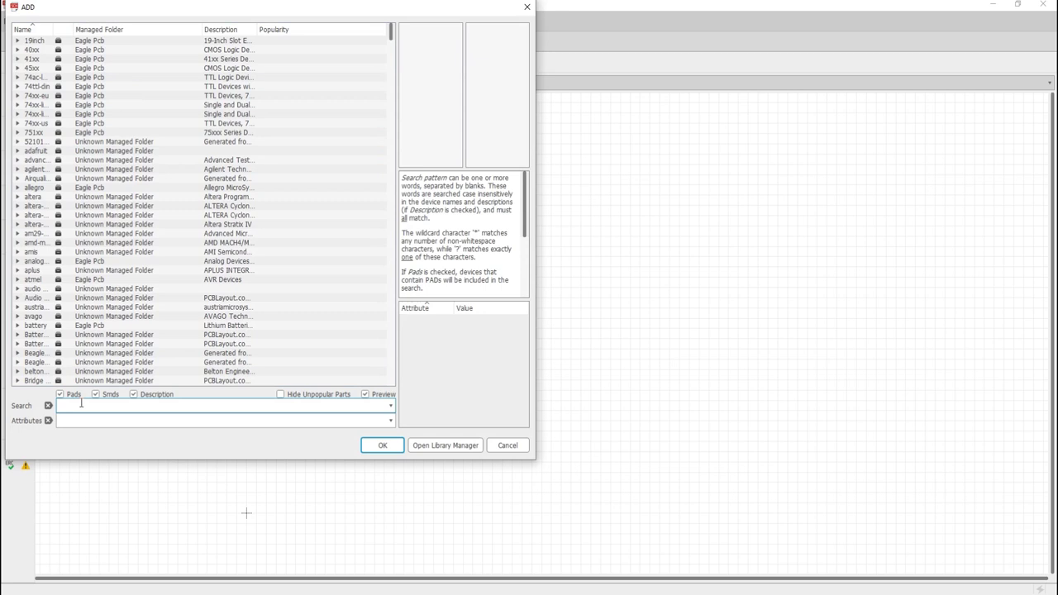
text(res*)
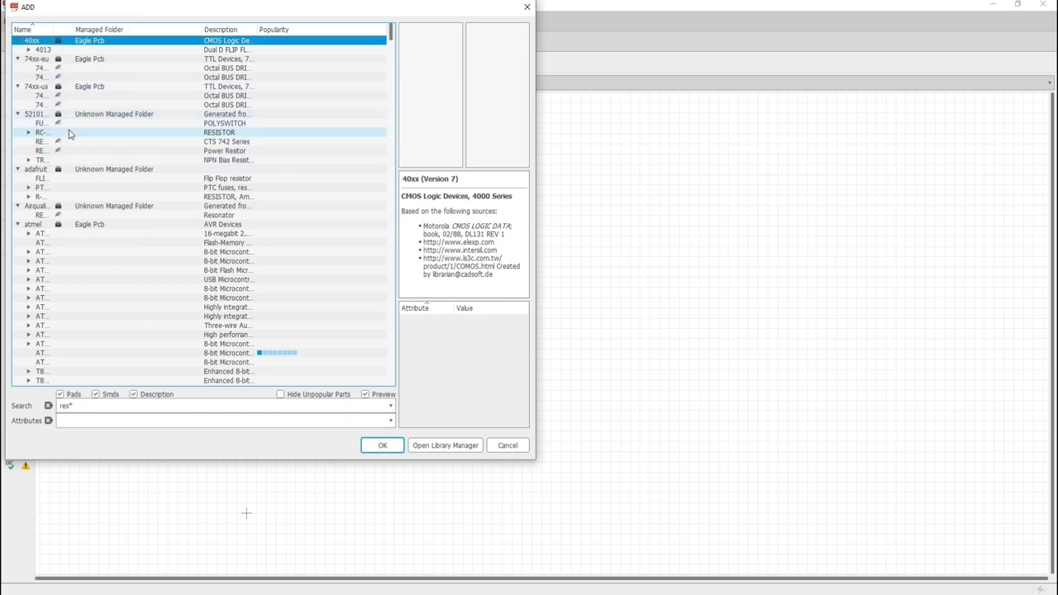
click(62, 198)
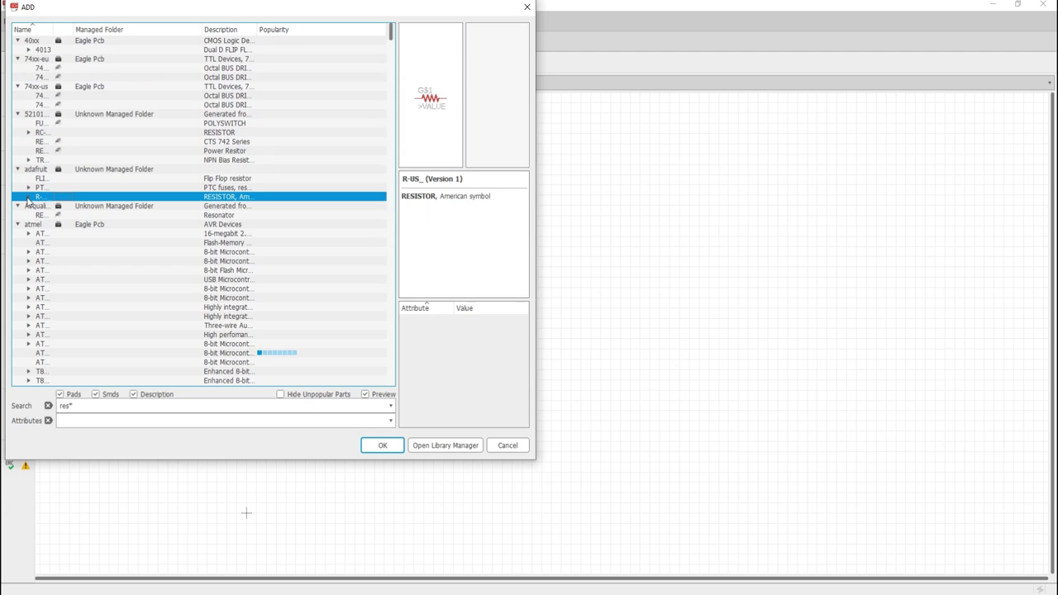
click(28, 198)
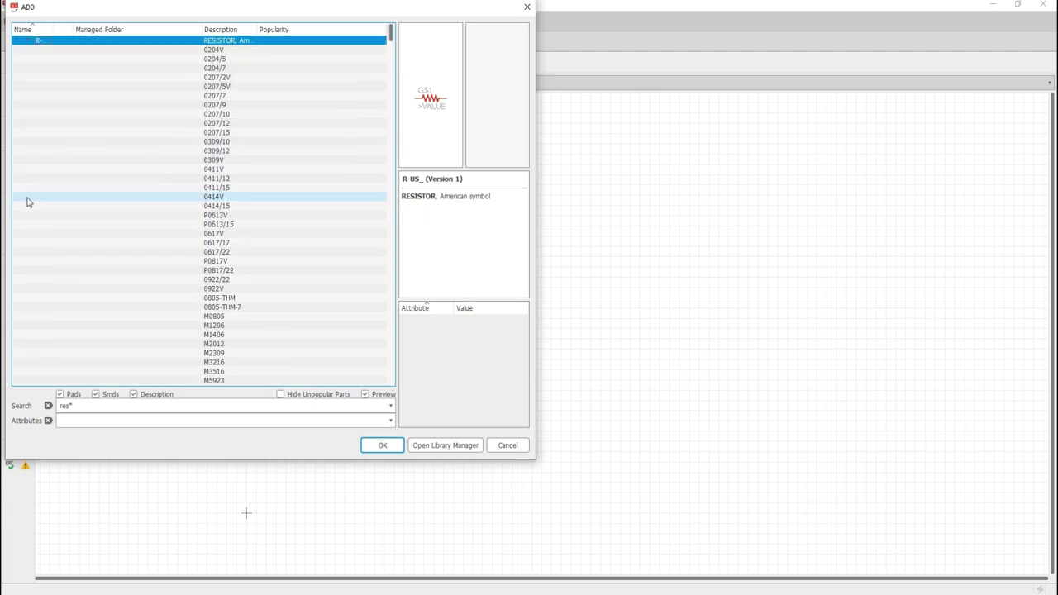
click(137, 51)
click(140, 59)
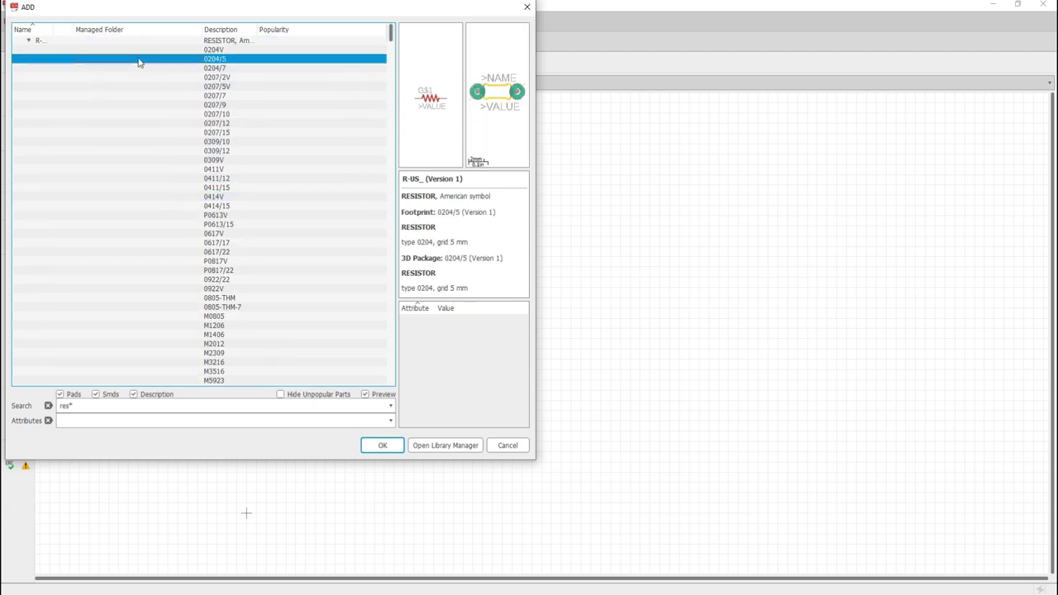
click(141, 68)
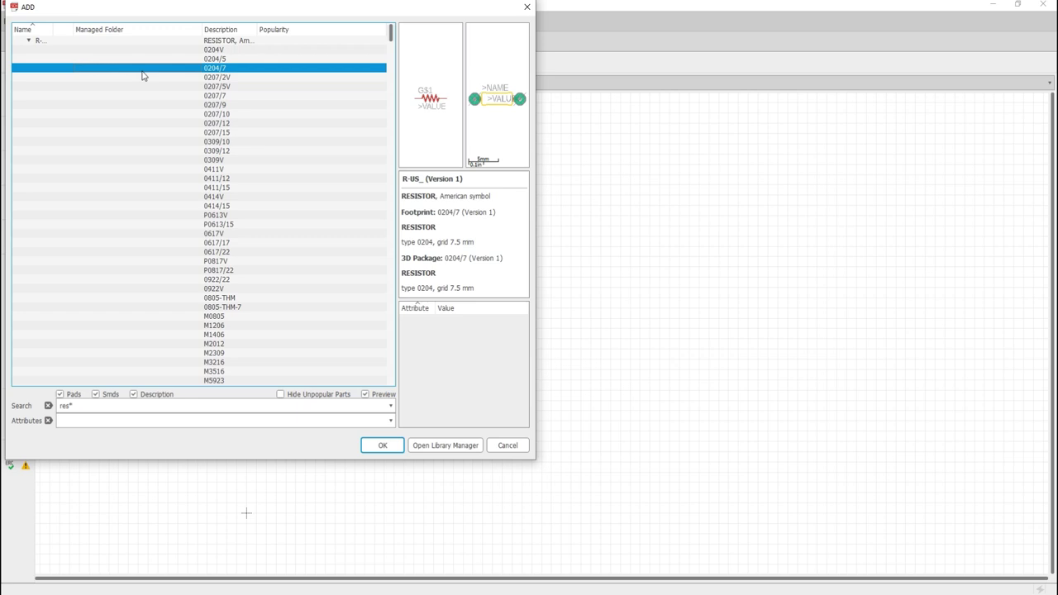
double_click(140, 76)
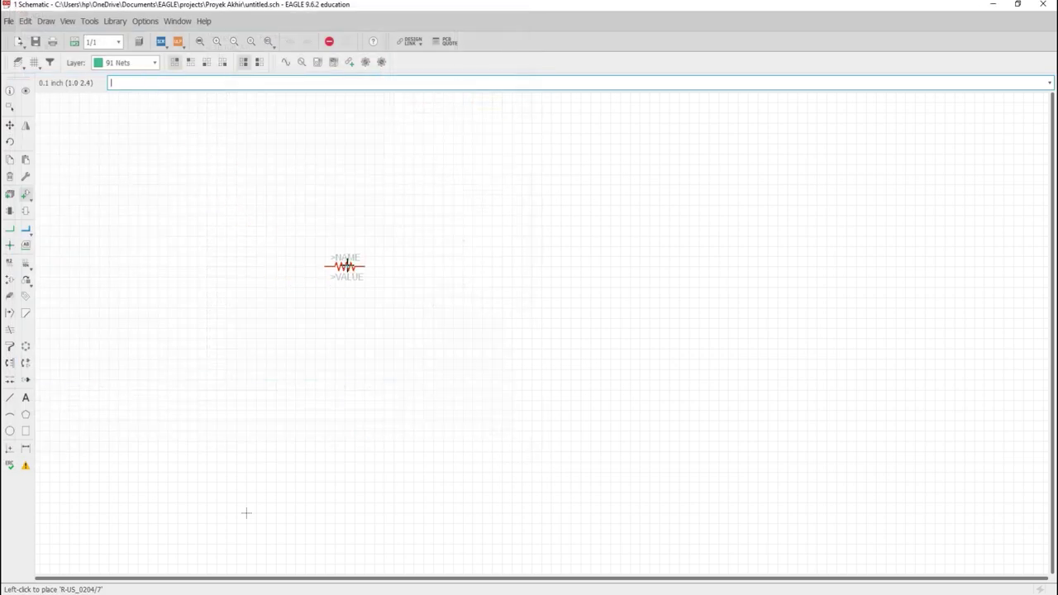
click(351, 238)
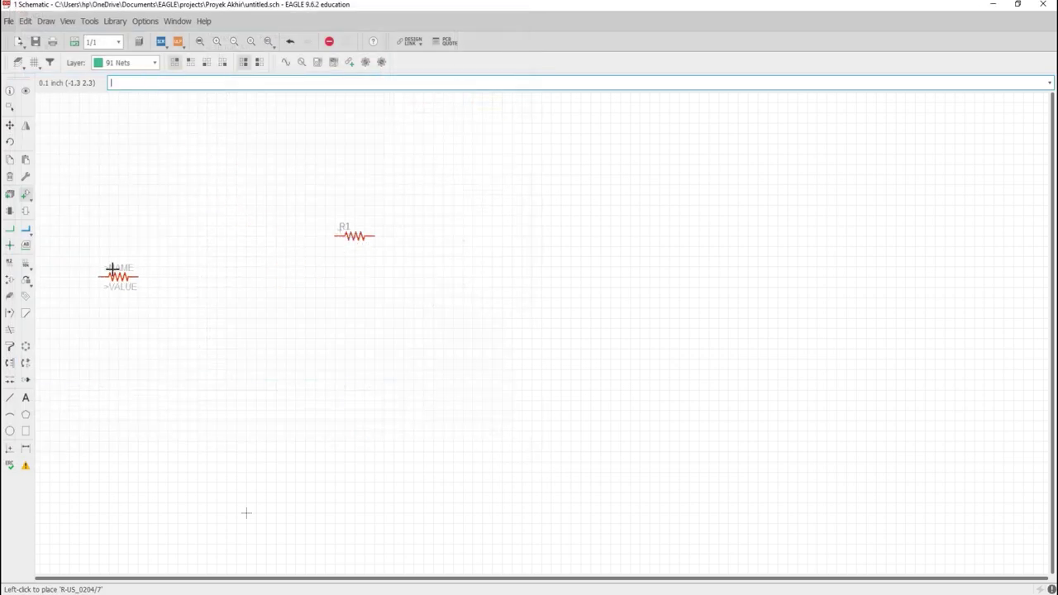
click(26, 196)
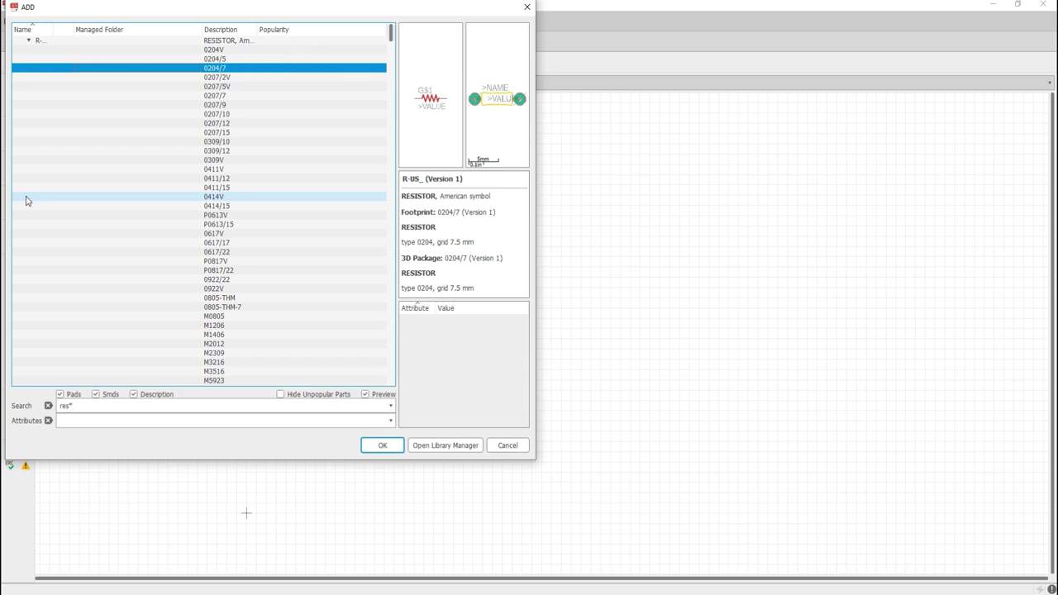
- Clear the res* search and browse the ngspice-digital library parts
click(27, 404)
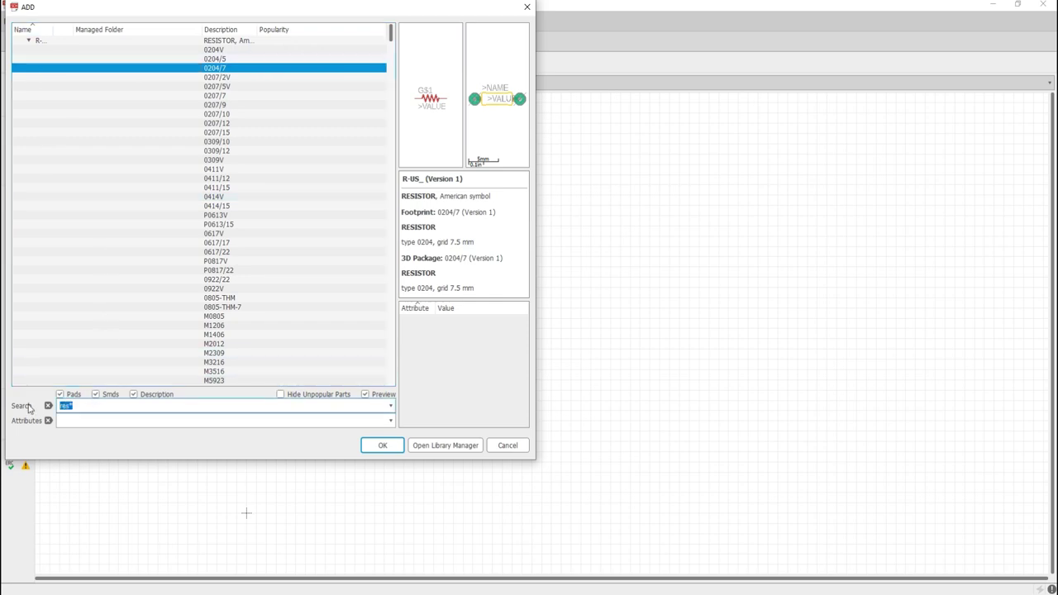
key(BackSpace)
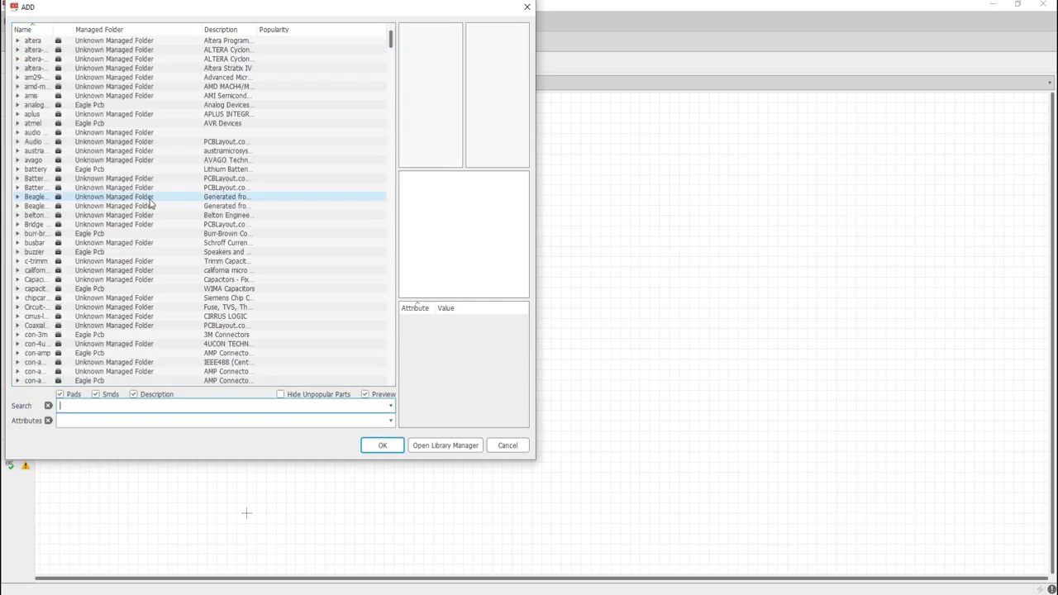
scroll(86, 239, down, 2)
scroll(86, 238, down, 15)
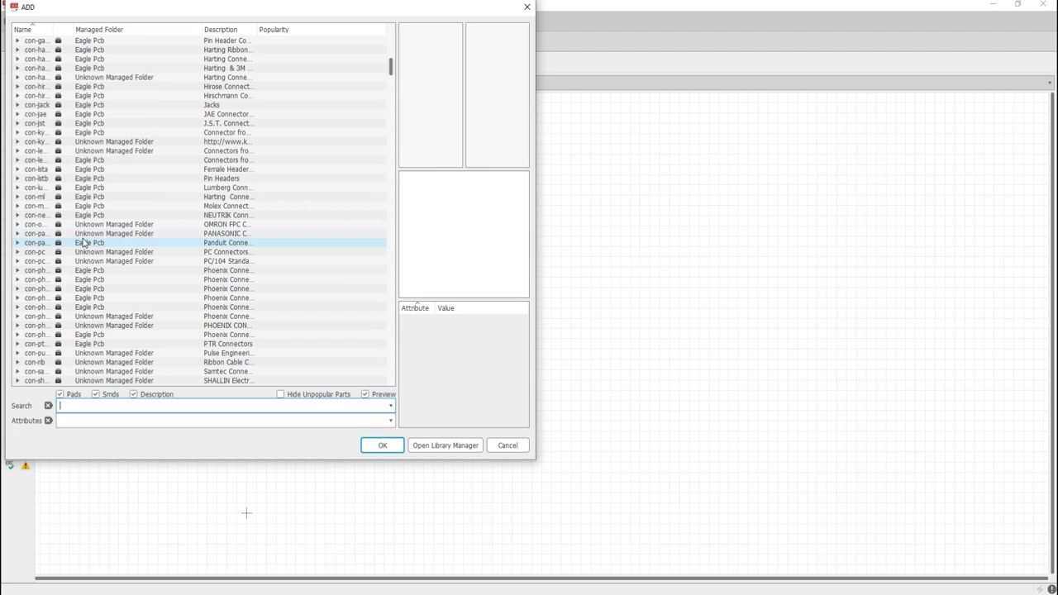
scroll(82, 242, down, 20)
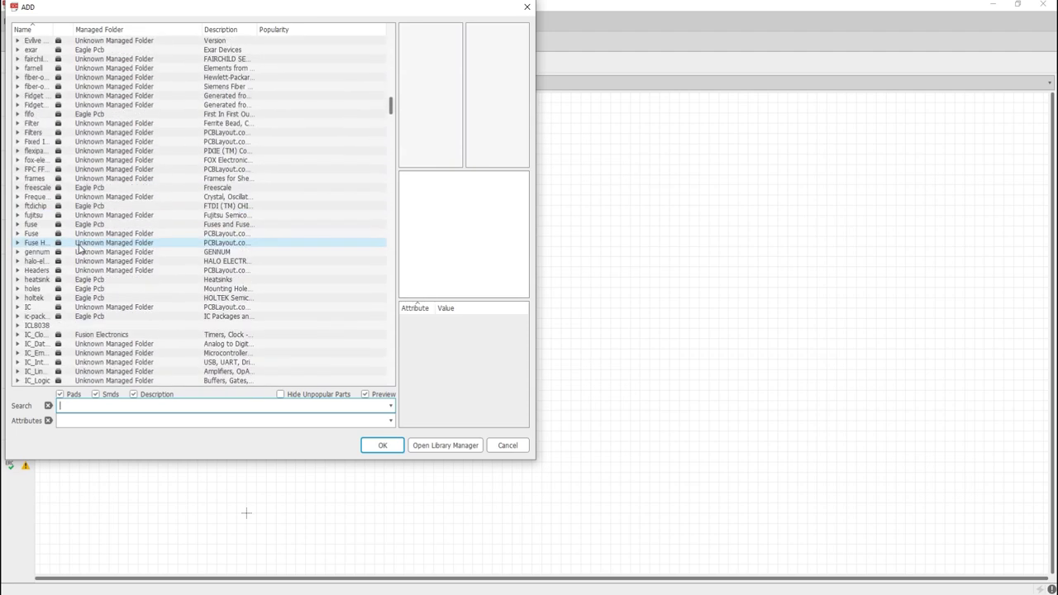
scroll(74, 248, down, 20)
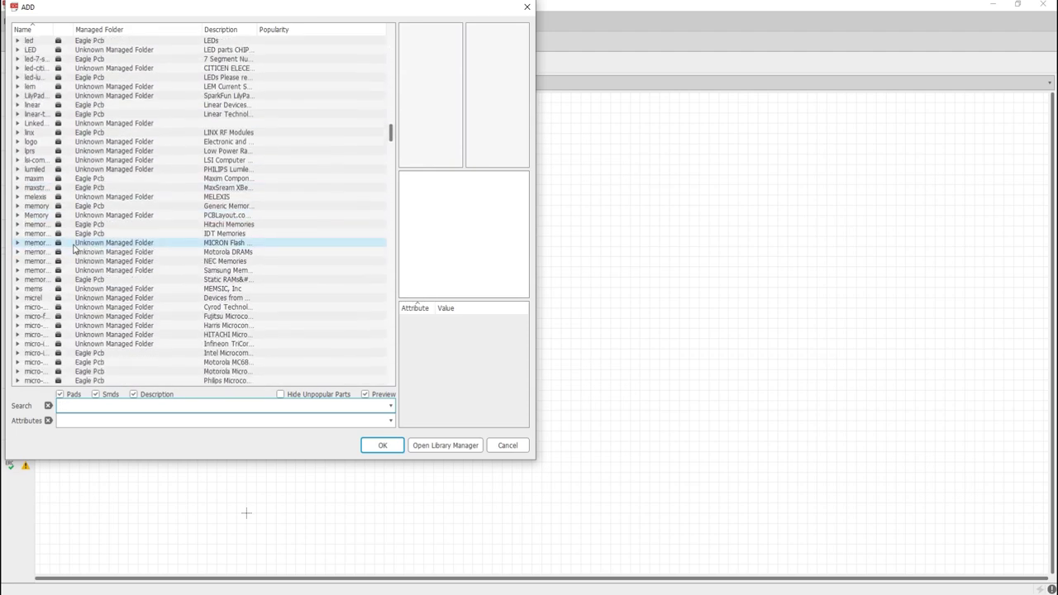
scroll(74, 248, down, 3)
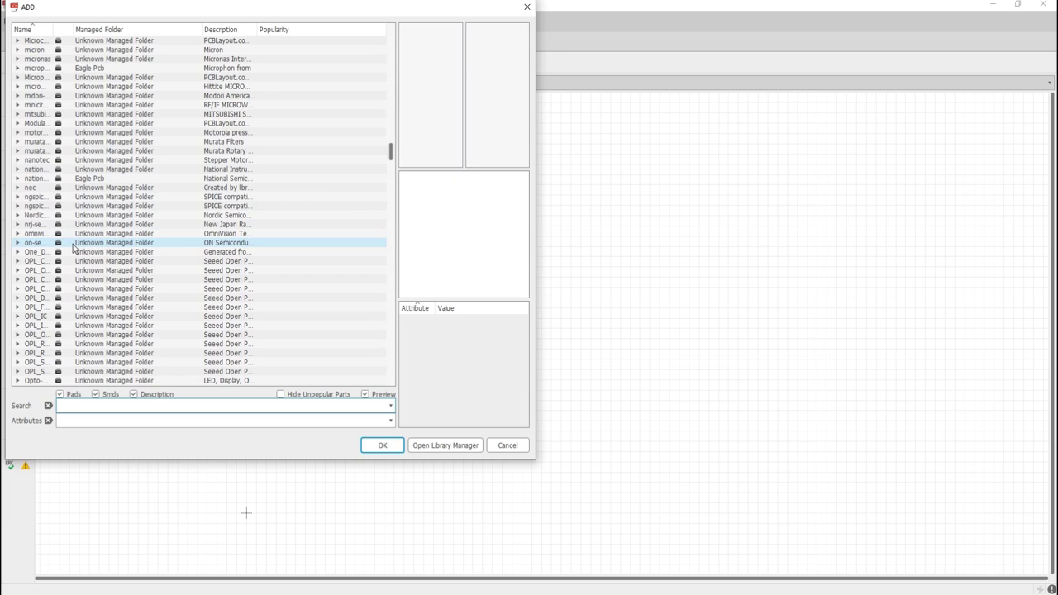
click(17, 197)
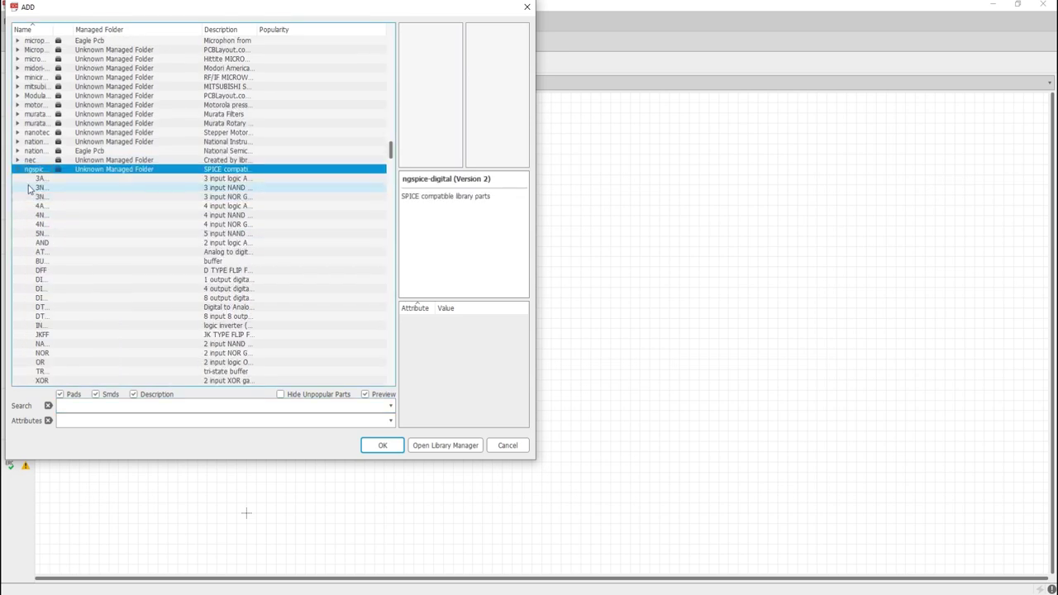
click(32, 179)
key(Down)
key(Down)
key(Down)
key(Down)
key(Down)
key(Down)
key(Down)
key(Down)
key(Down)
key(Down)
key(Down)
key(Down)
key(Down)
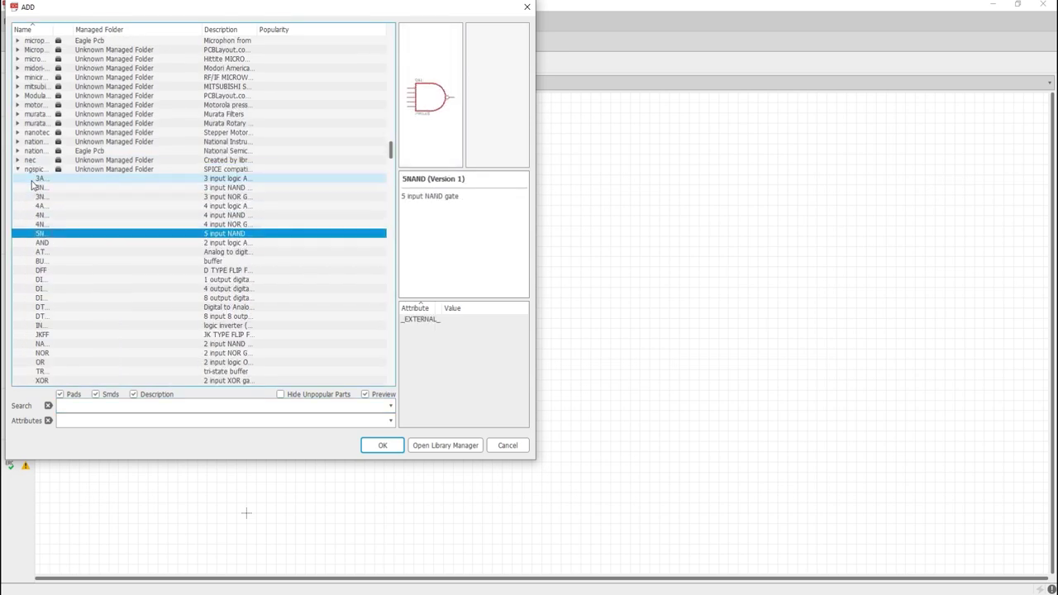
key(Down)
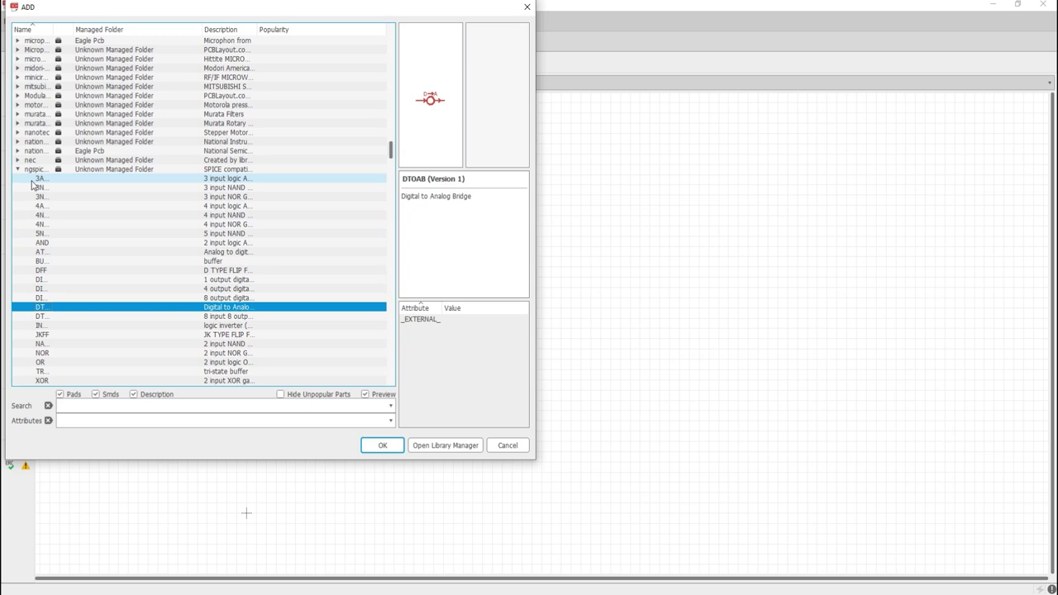
- Choose the LED from the ngspice-simulation library for placement
scroll(32, 185, down, 4)
double_click(24, 284)
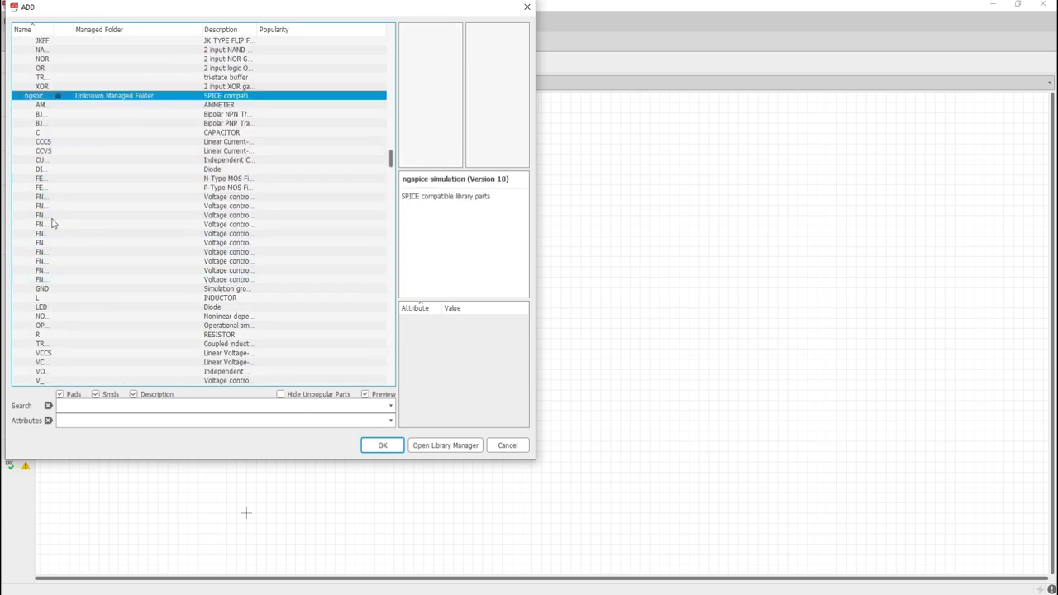
click(60, 310)
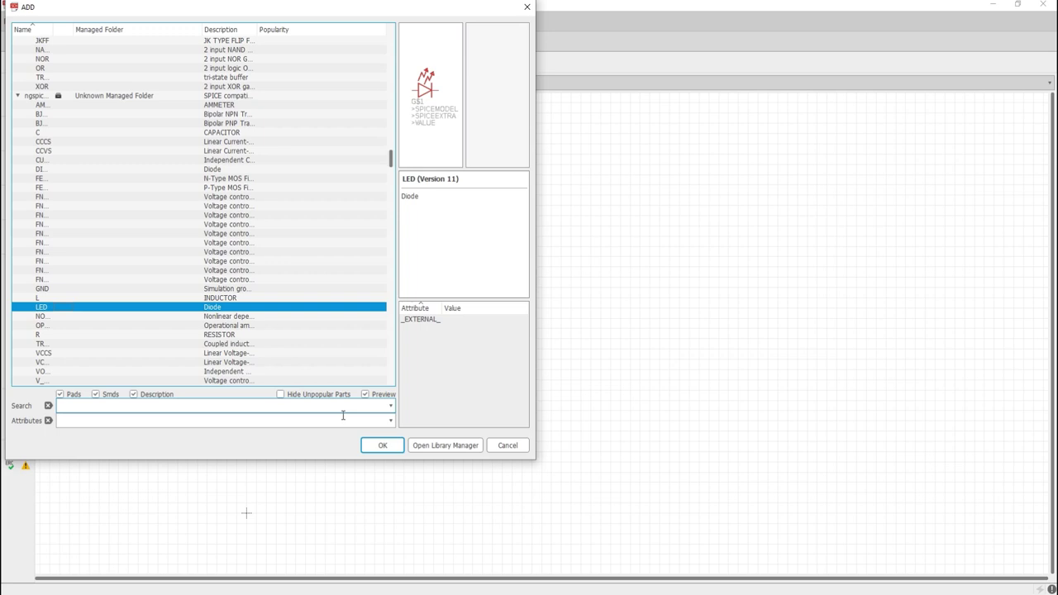
click(379, 446)
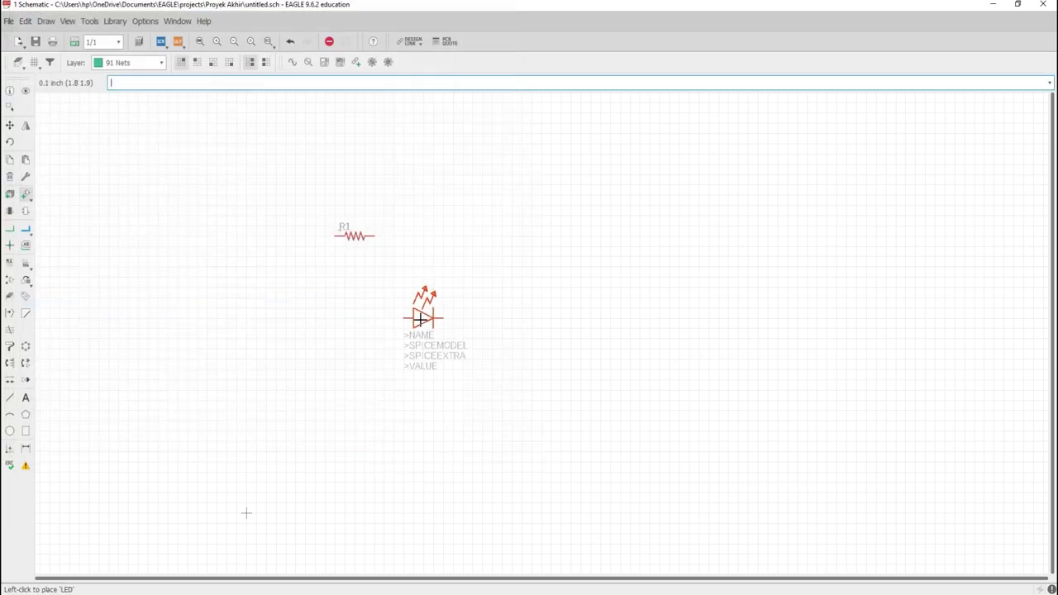
- Rotate the LED upright and place it as D1 right of R1
right_click(419, 310)
right_click(416, 290)
right_click(421, 279)
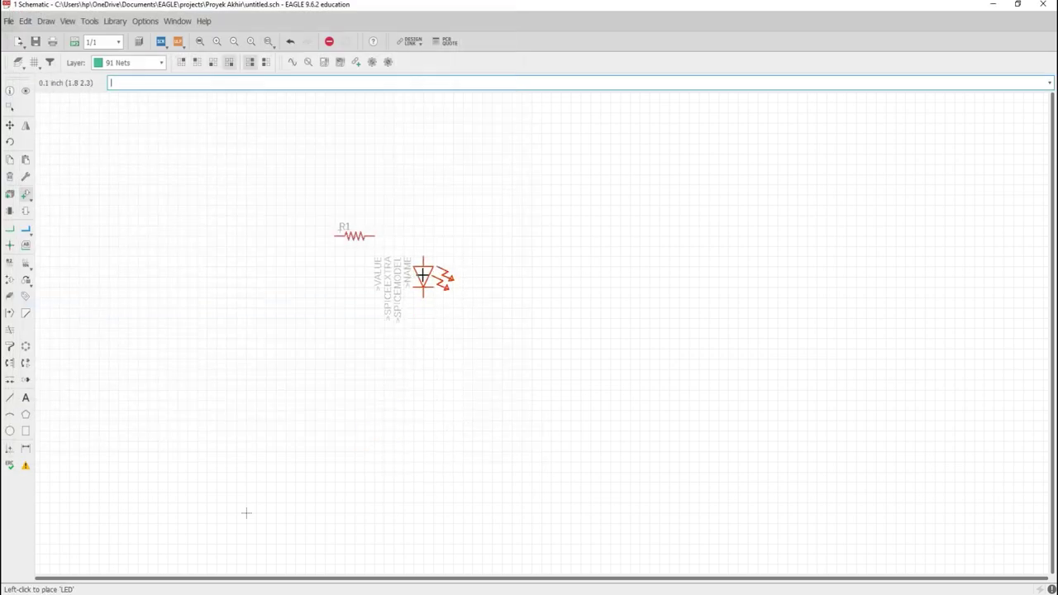
click(433, 278)
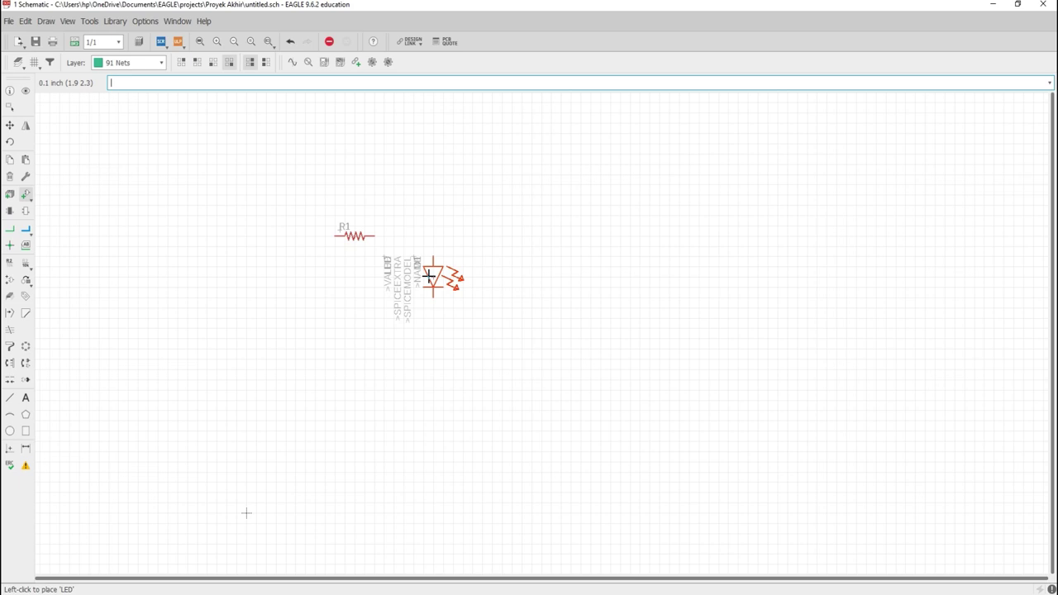
key(Escape)
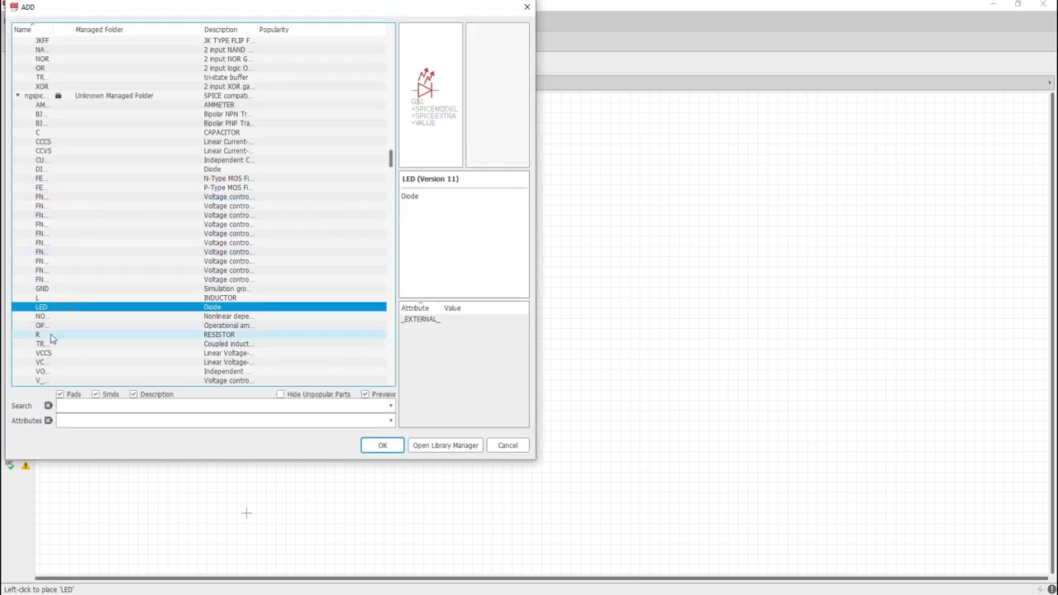
- Pick the independent VOLTAGE source from ngspice-simulation and rotate it upright
click(58, 154)
scroll(58, 165, down, 2)
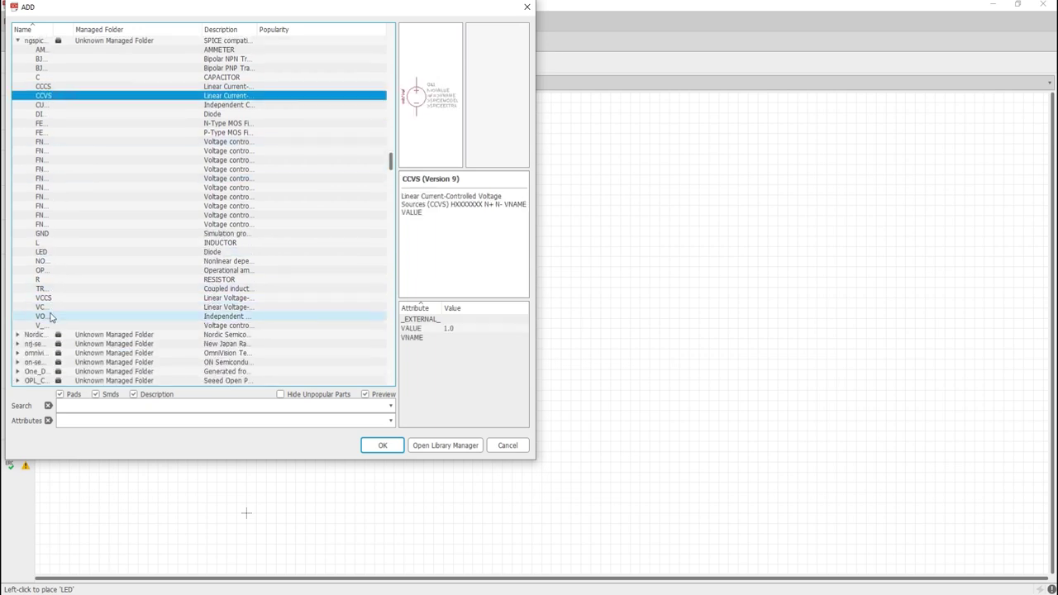
click(50, 307)
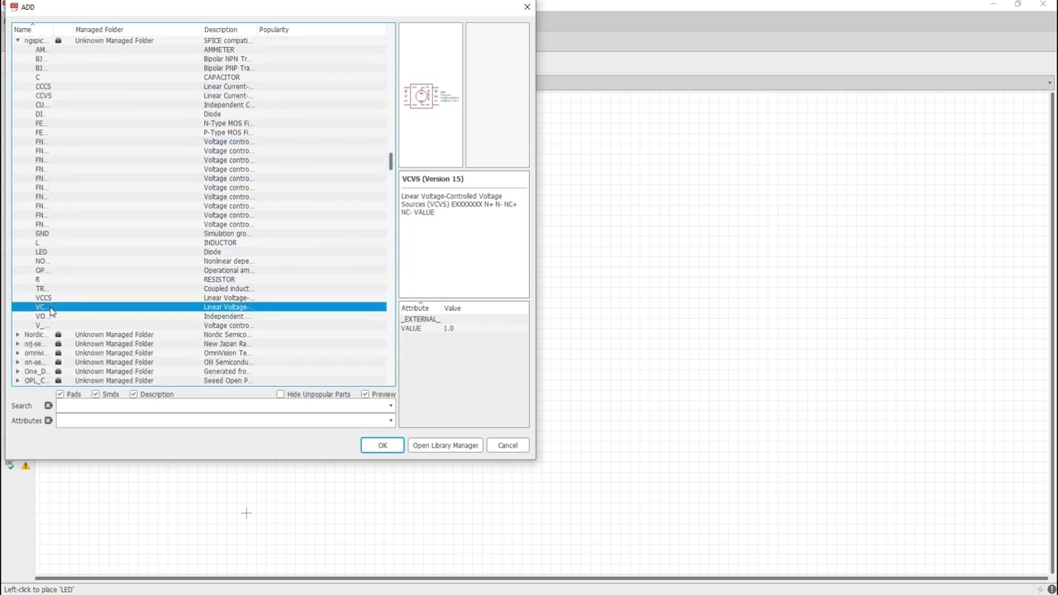
click(51, 297)
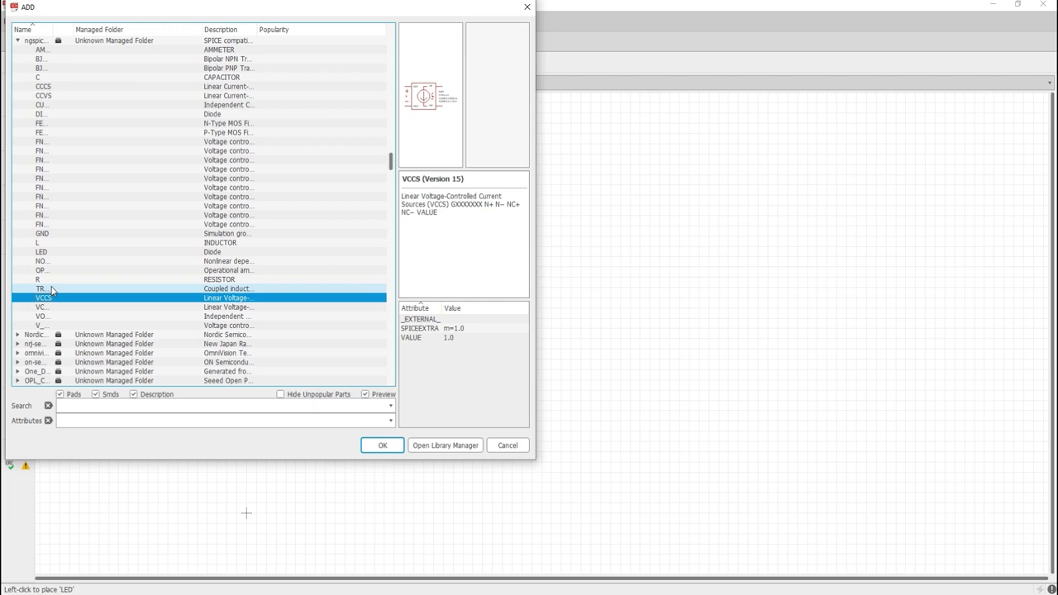
click(51, 316)
click(51, 322)
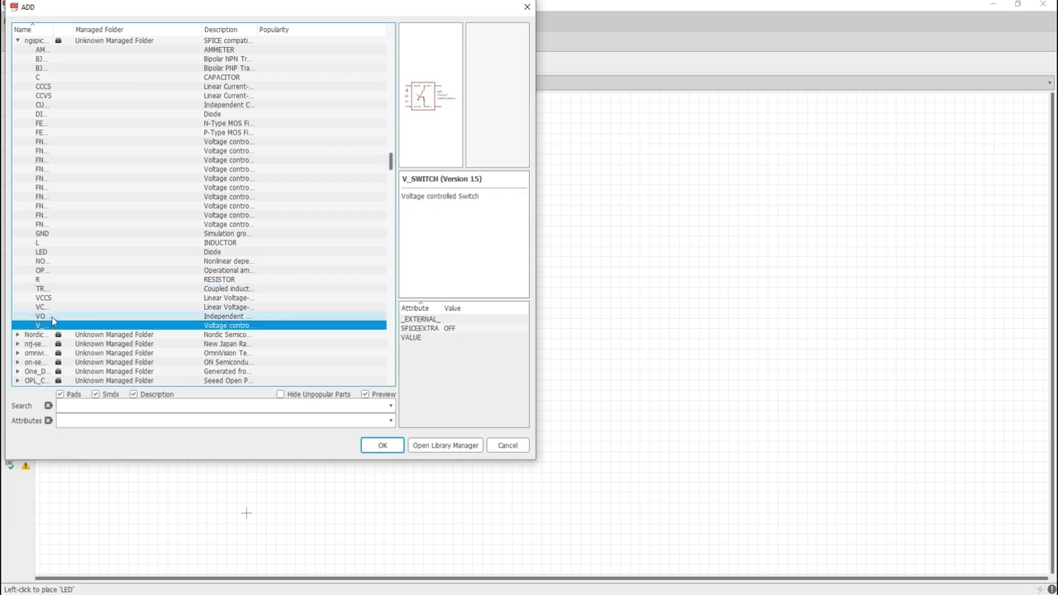
click(51, 316)
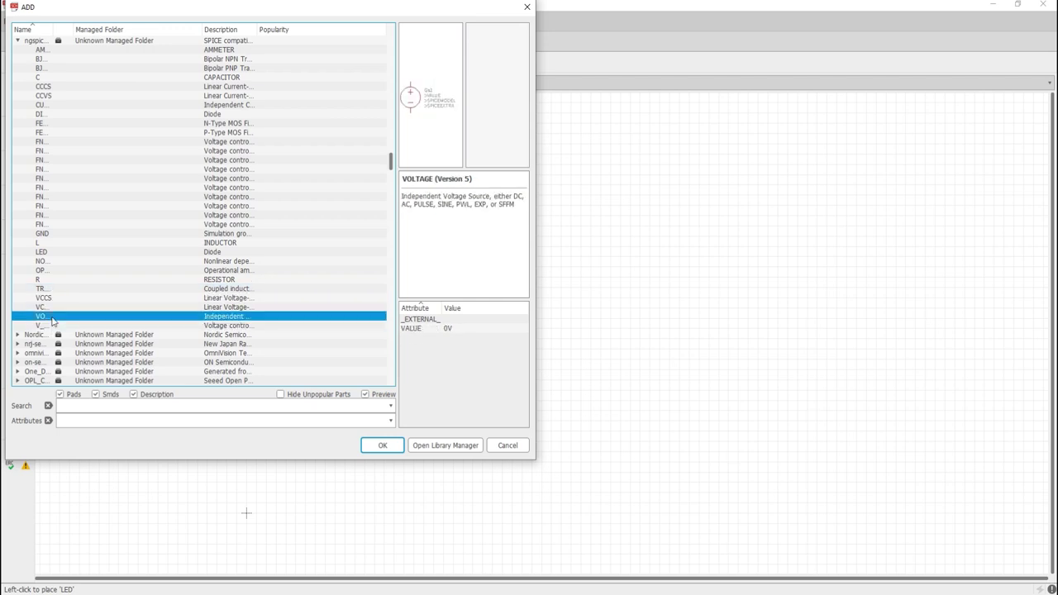
click(383, 444)
right_click(283, 325)
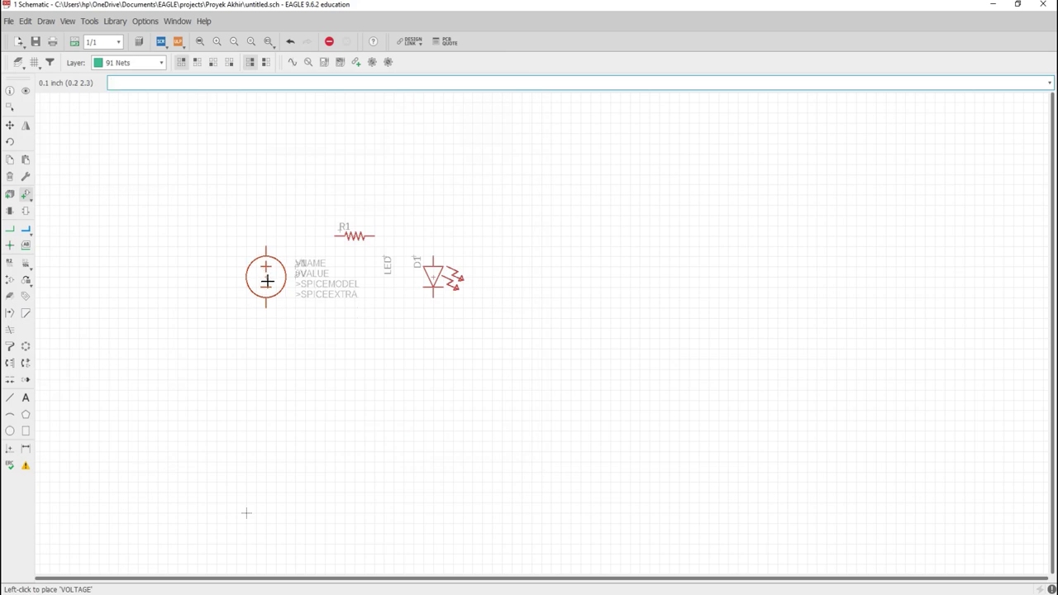
- Finish placing V1 and search the part libraries for GND symbols
key(Escape)
click(120, 404)
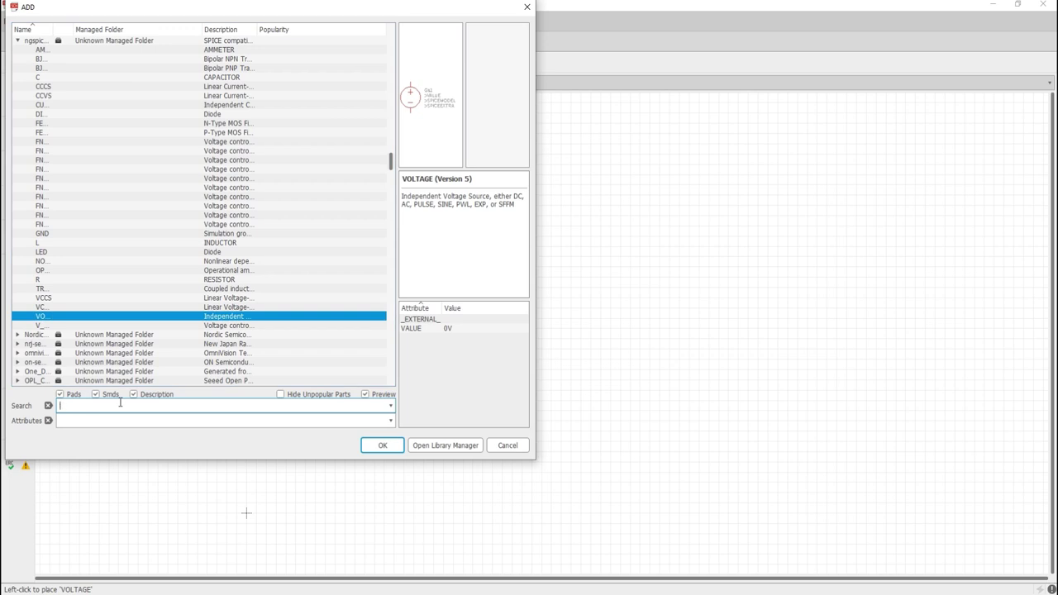
key(Return)
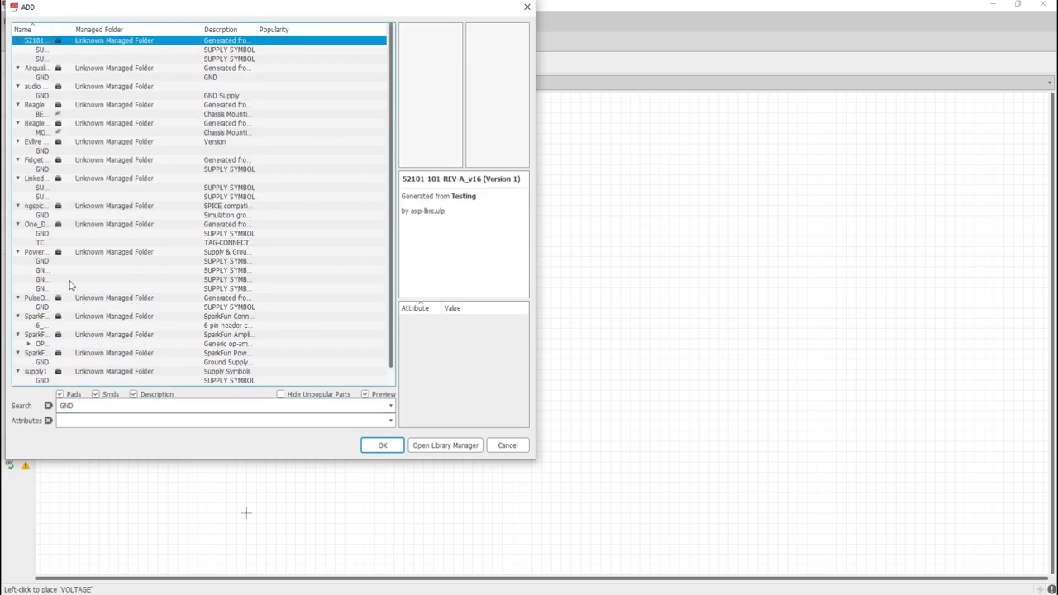
click(70, 97)
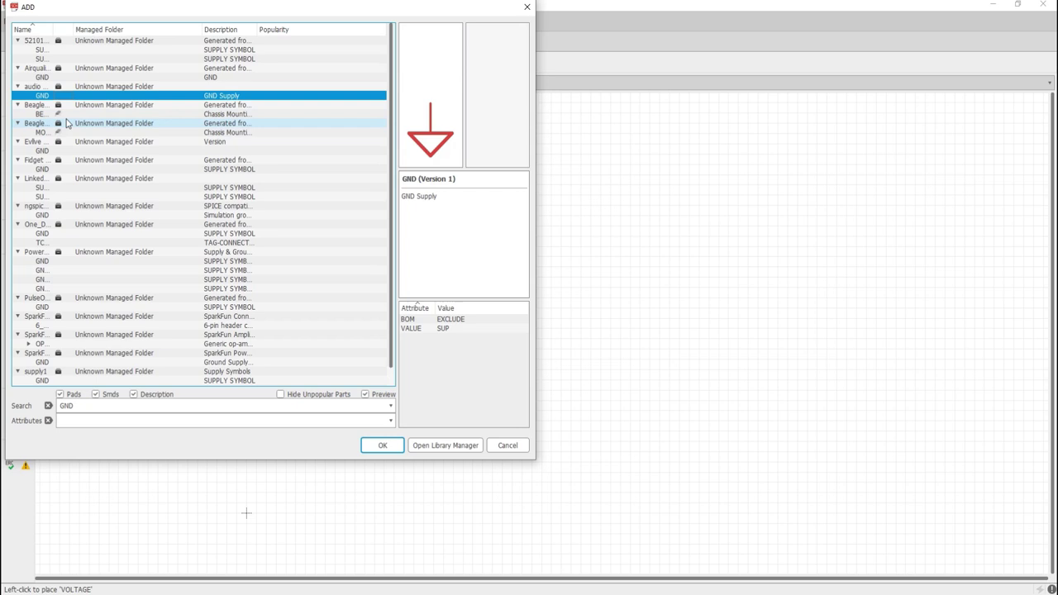
click(61, 133)
click(57, 152)
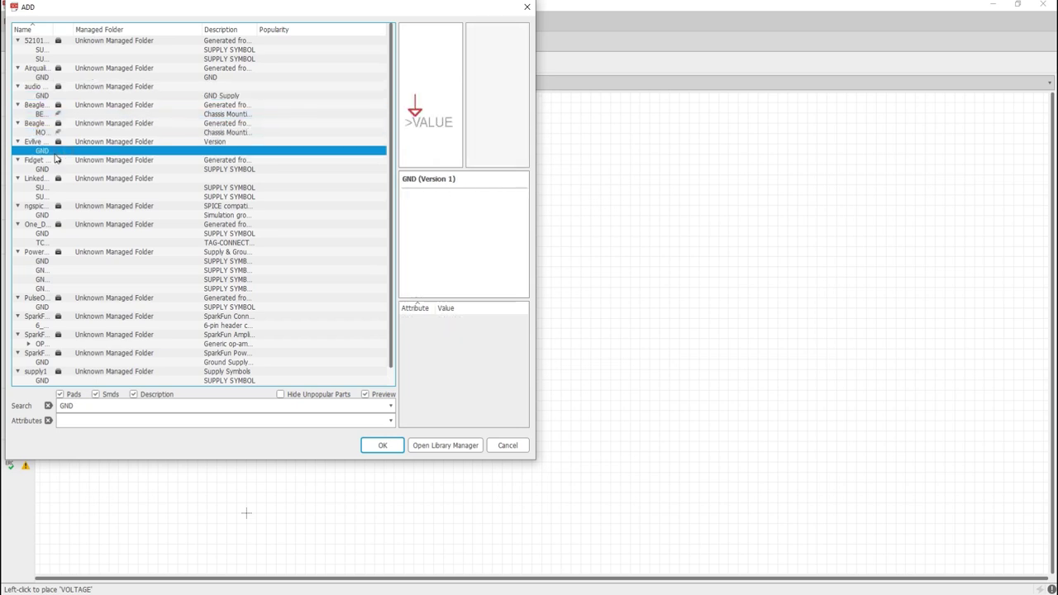
click(51, 168)
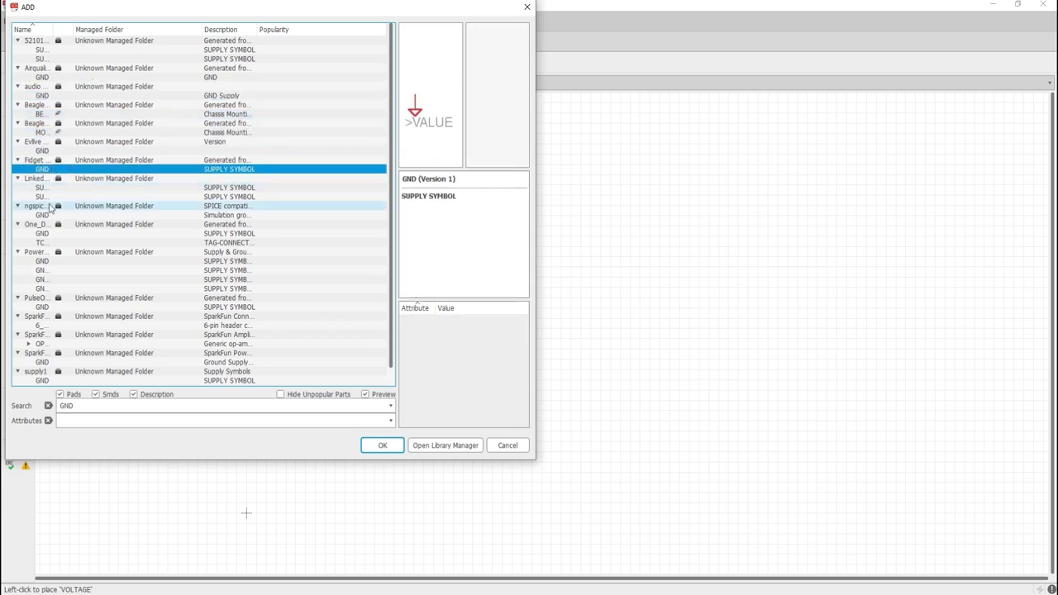
- Compare the ground symbols and select GND-BAR for placement
click(47, 234)
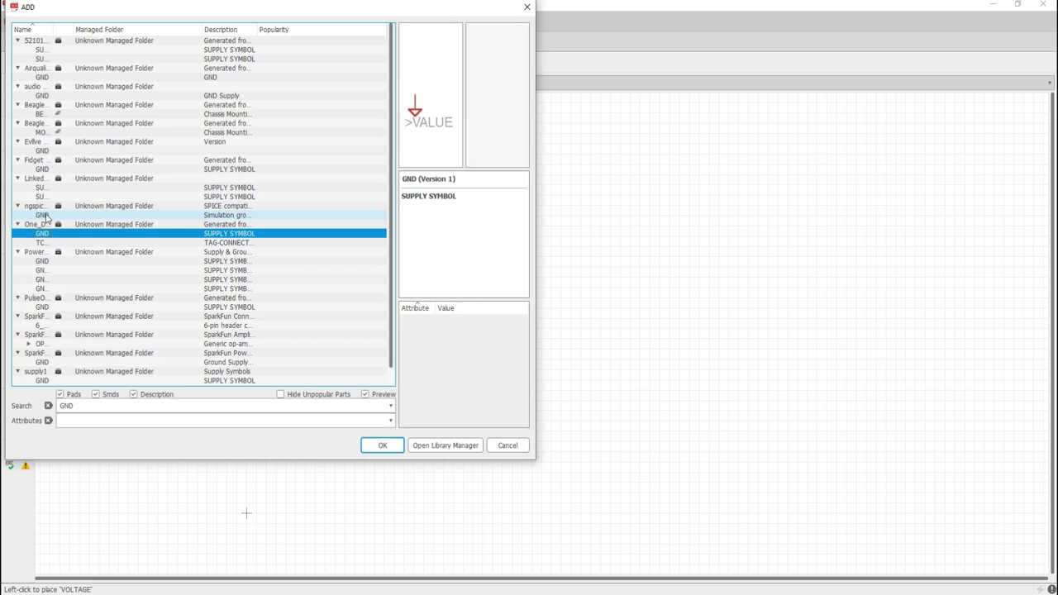
click(46, 169)
click(41, 187)
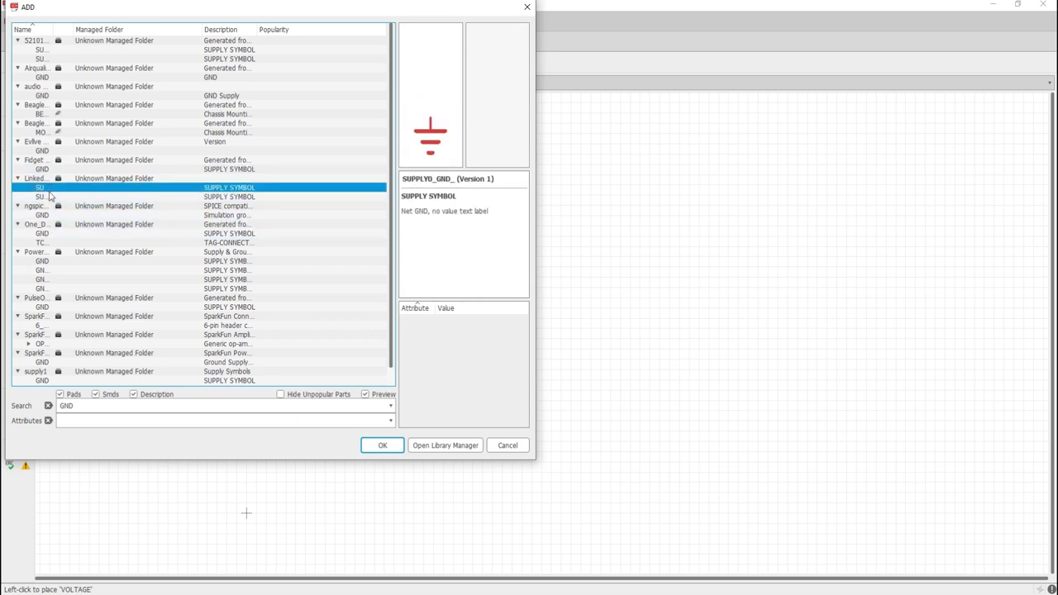
key(Down)
key(Down)
key(Down)
key(Down)
key(Down)
key(Down)
key(Down)
key(Down)
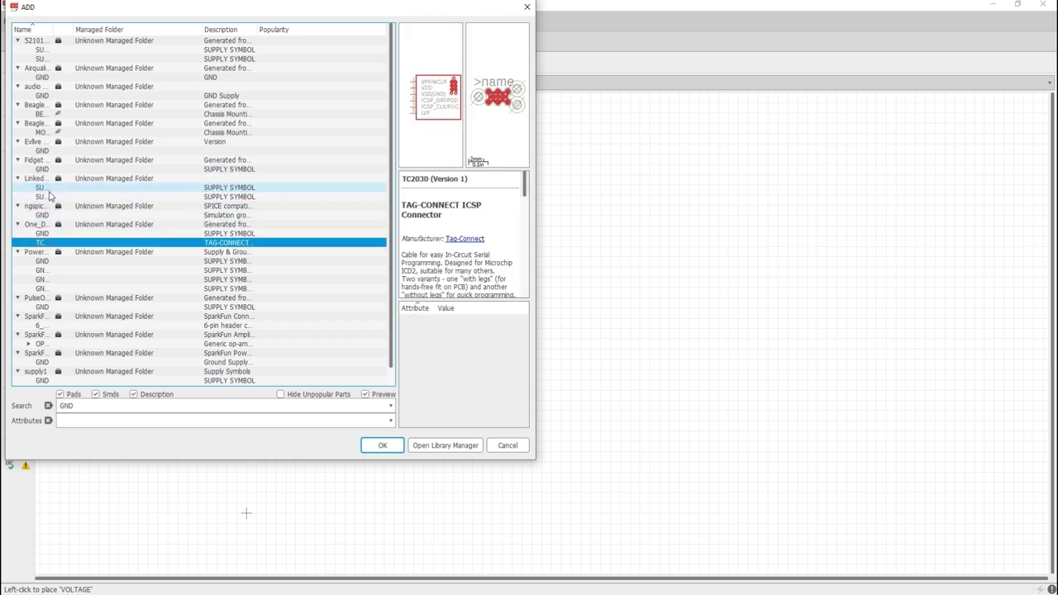
key(Down)
key(Down)
key(Up)
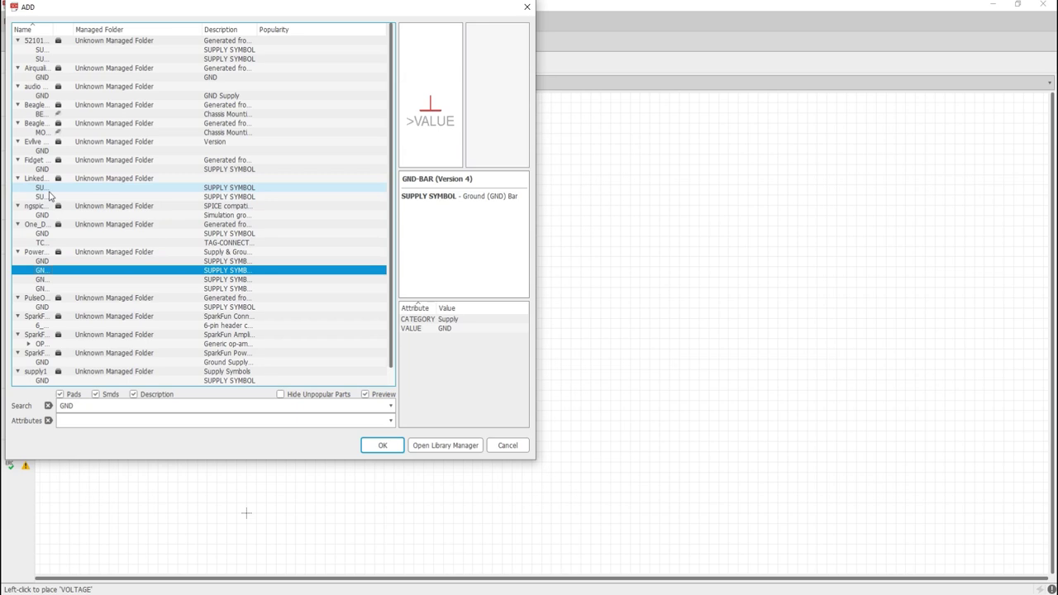
click(382, 445)
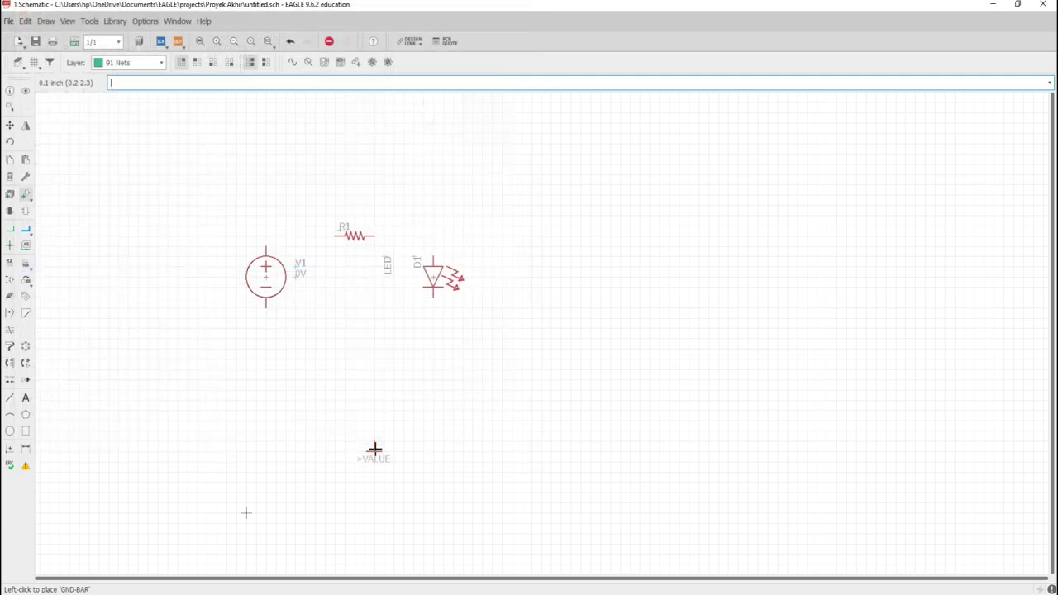
- Ground V1 and LED D1, then wire V1 to R1 and R1 to the LED
click(265, 318)
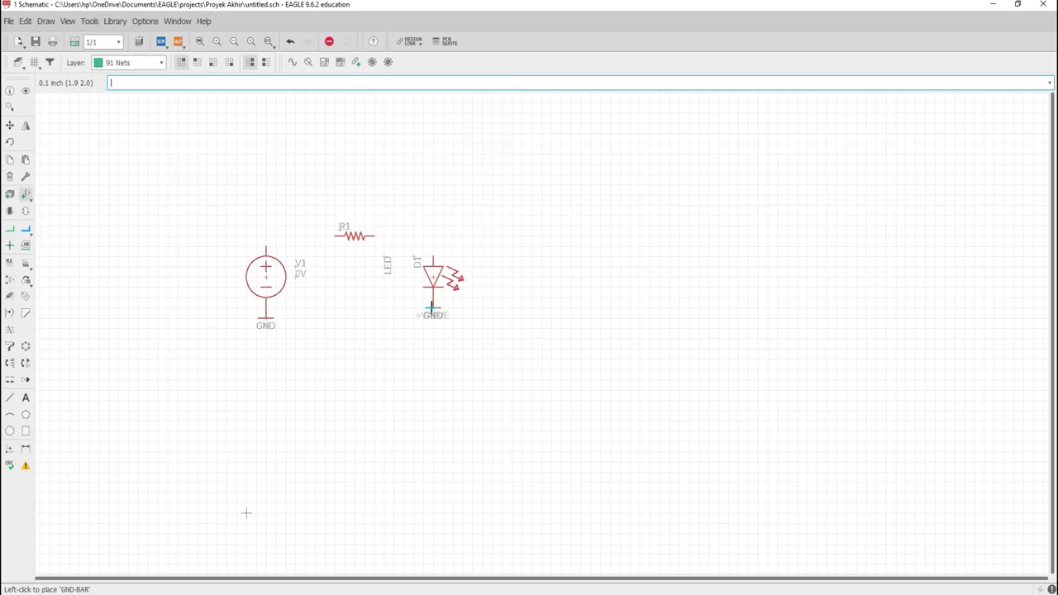
click(432, 310)
click(9, 228)
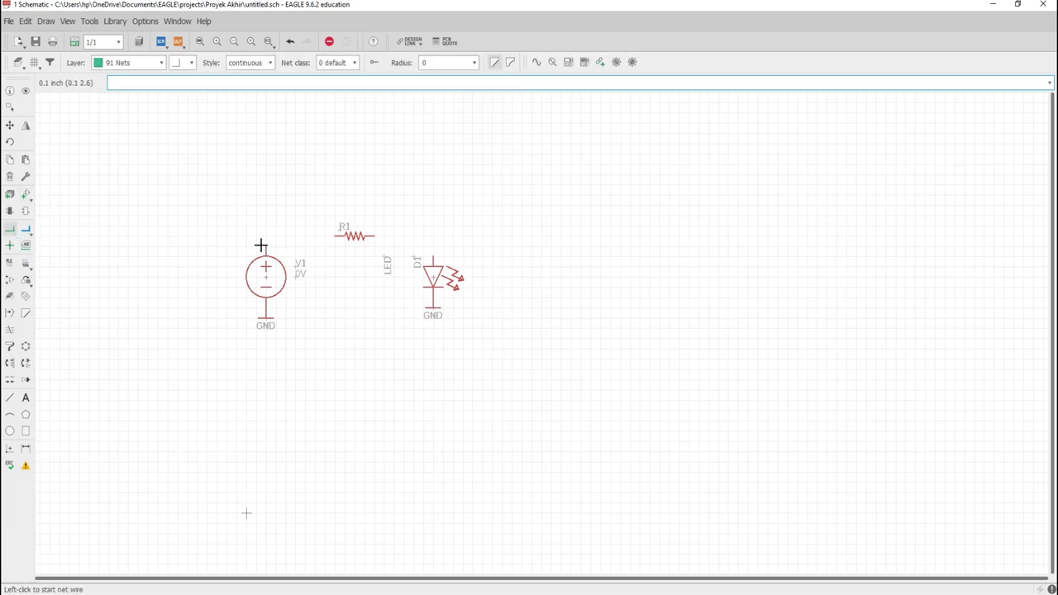
click(265, 246)
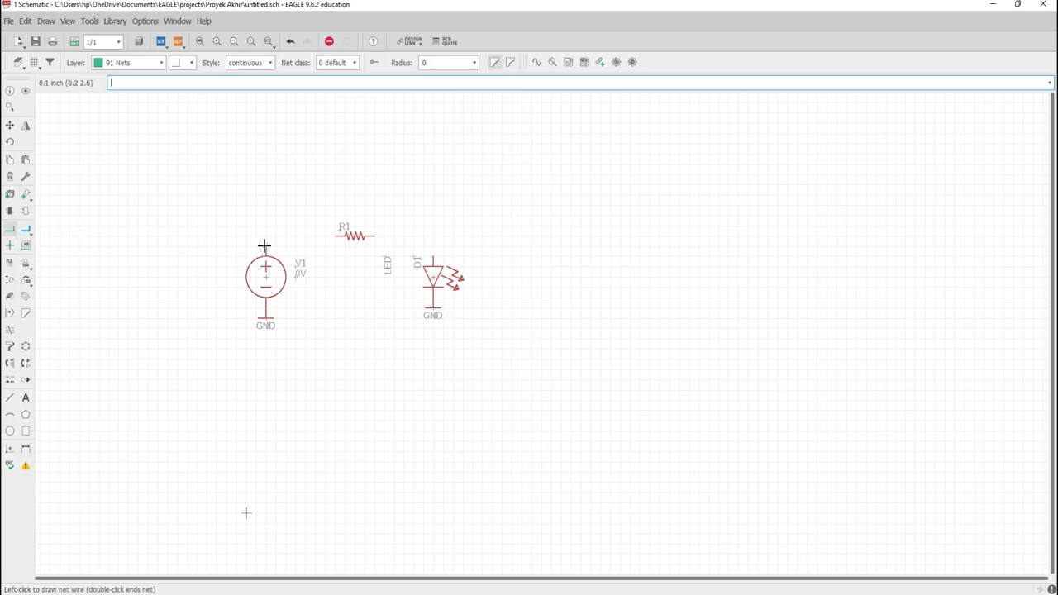
click(328, 236)
click(375, 236)
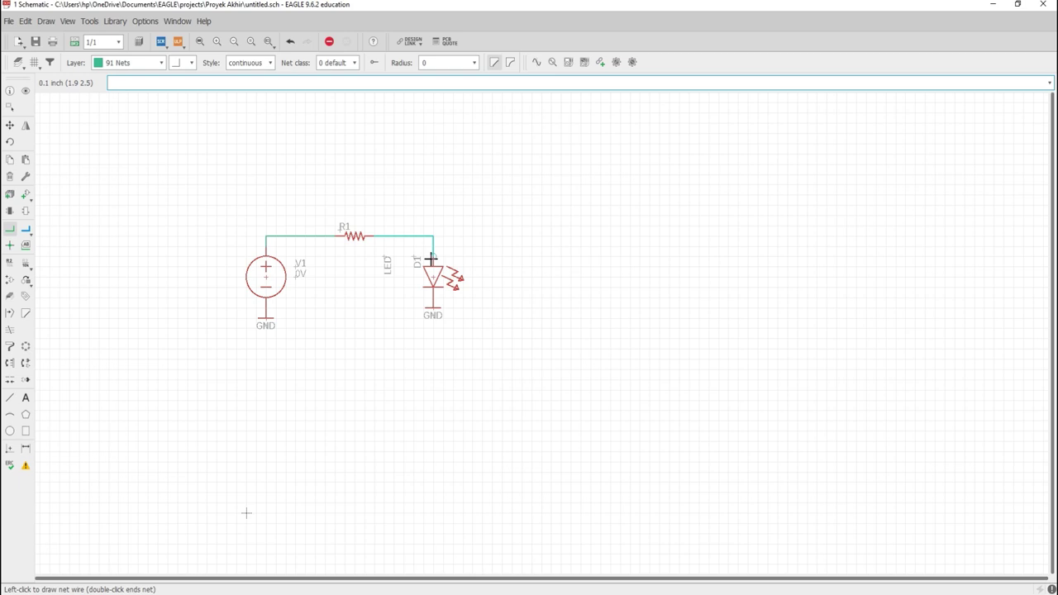
click(431, 257)
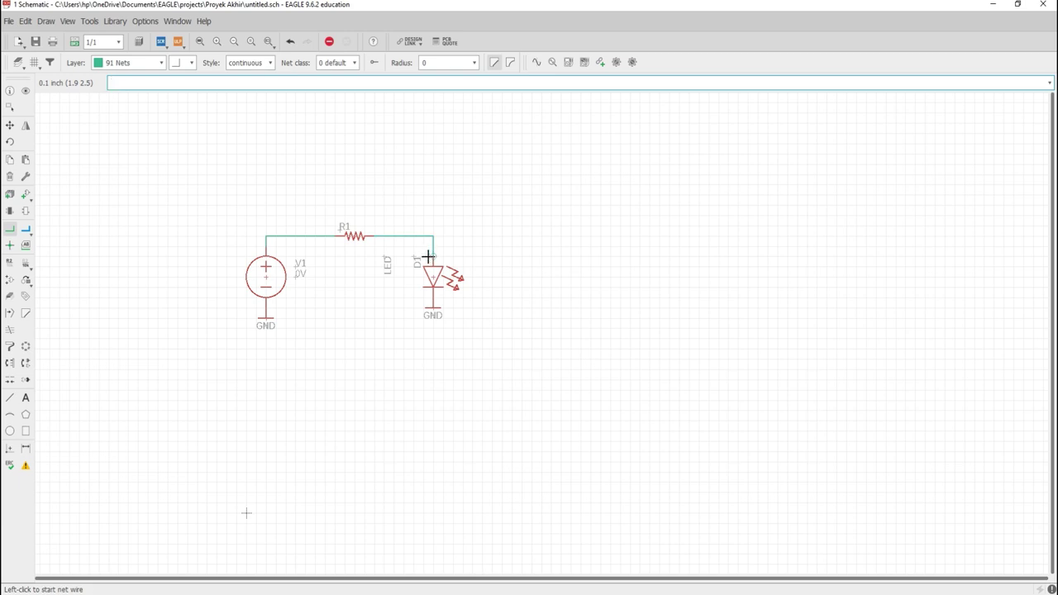
- Set resistor R1's value to 330
click(27, 264)
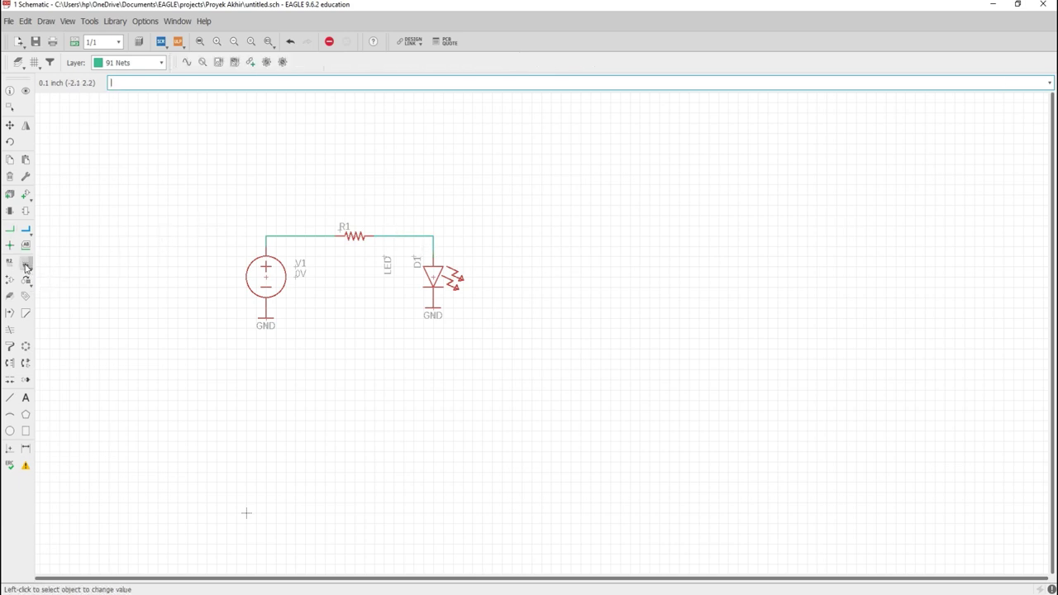
click(353, 235)
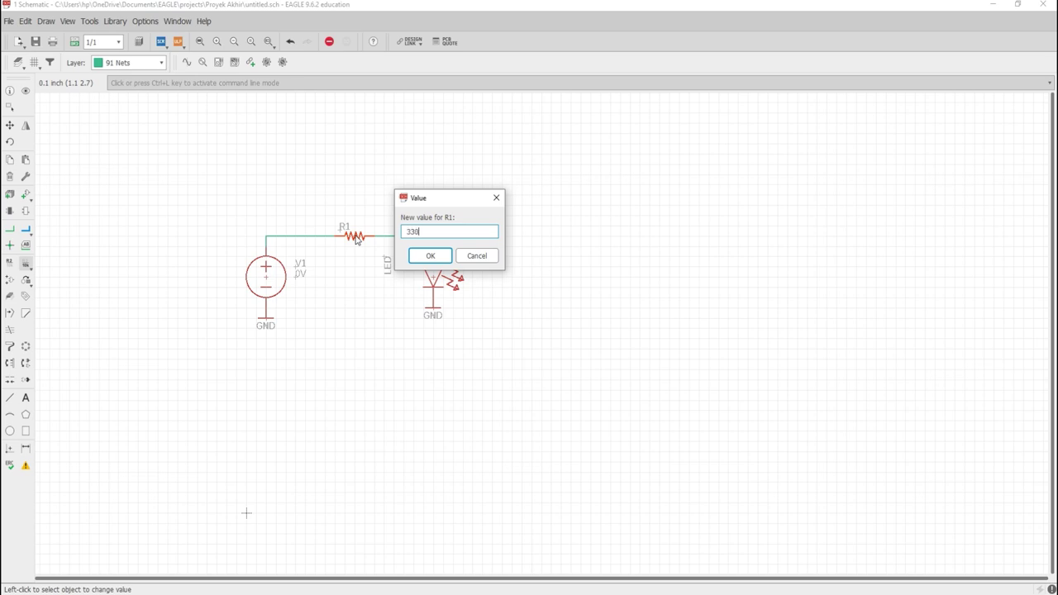
key(Return)
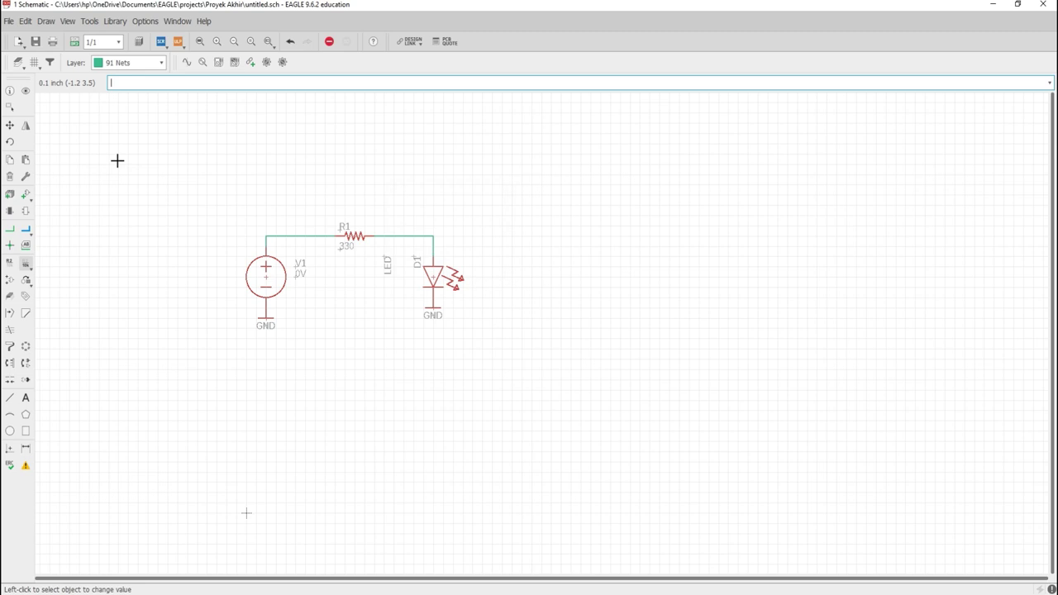
- Fit the view and group V1, R1, D1 and both grounds
key(Escape)
scroll(318, 246, up, 1)
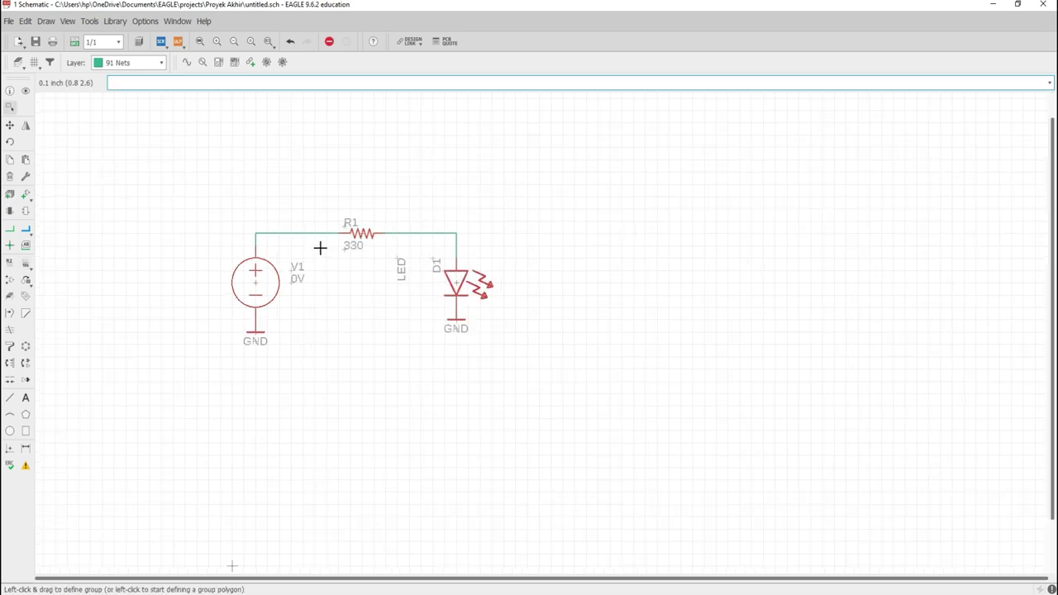
click(199, 42)
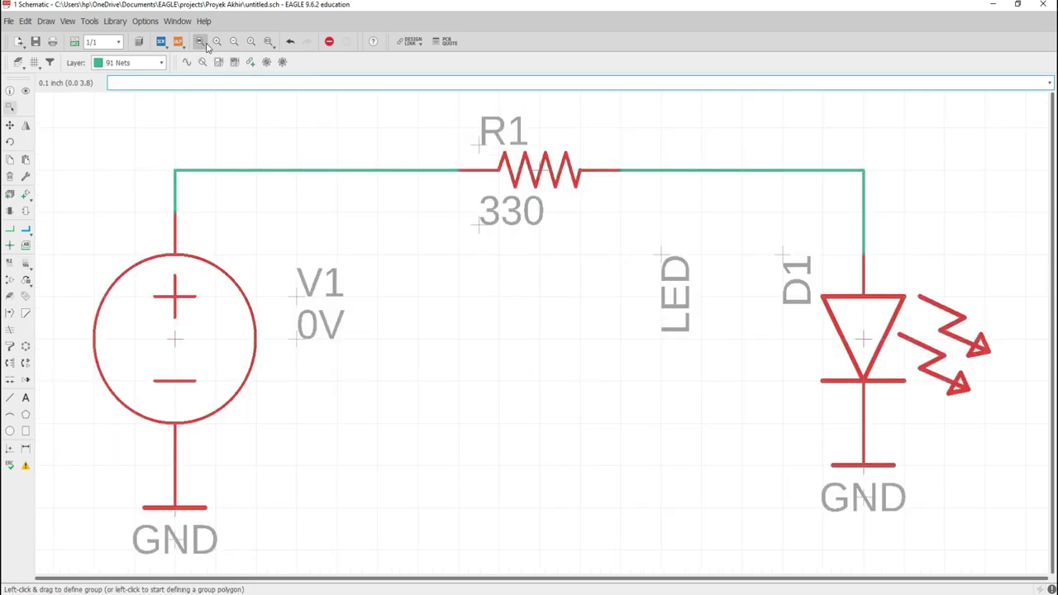
scroll(461, 338, down, 2)
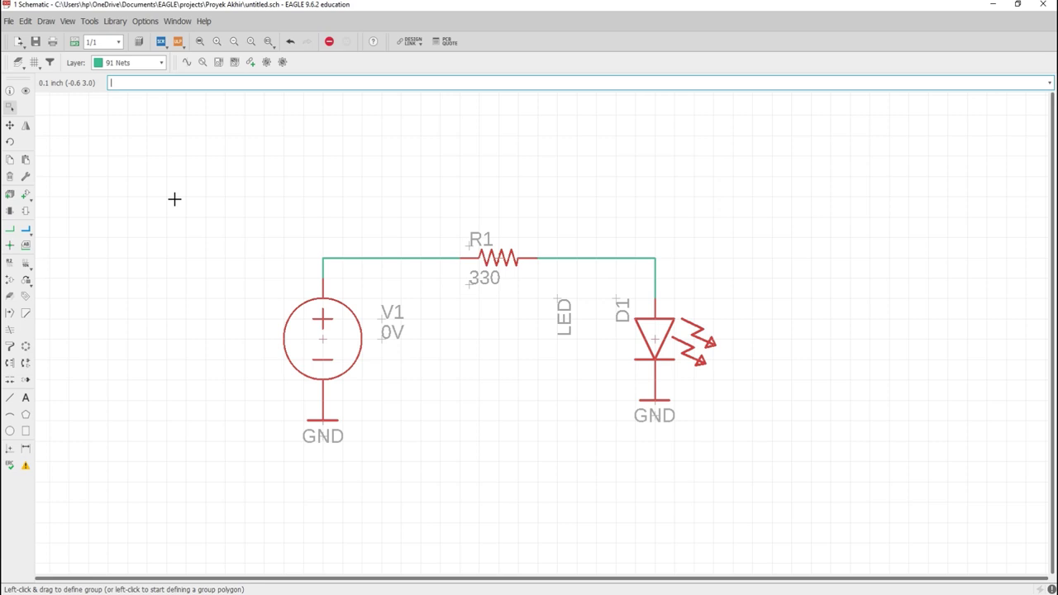
drag(176, 172, 759, 505)
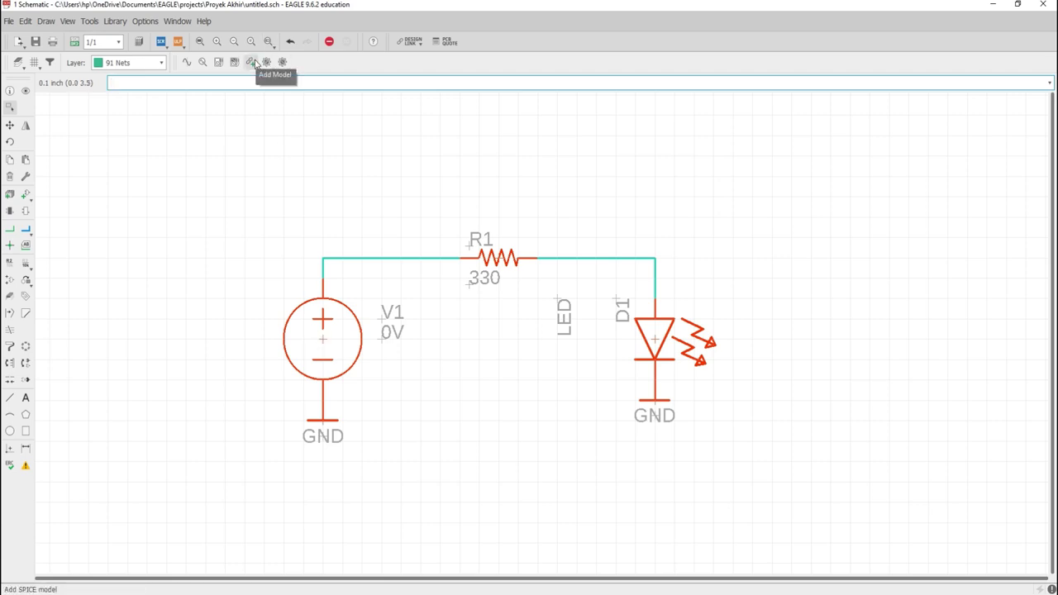
- Add SPICE models from V1's menu, converting the GND parts to SPICE ground
right_click(322, 343)
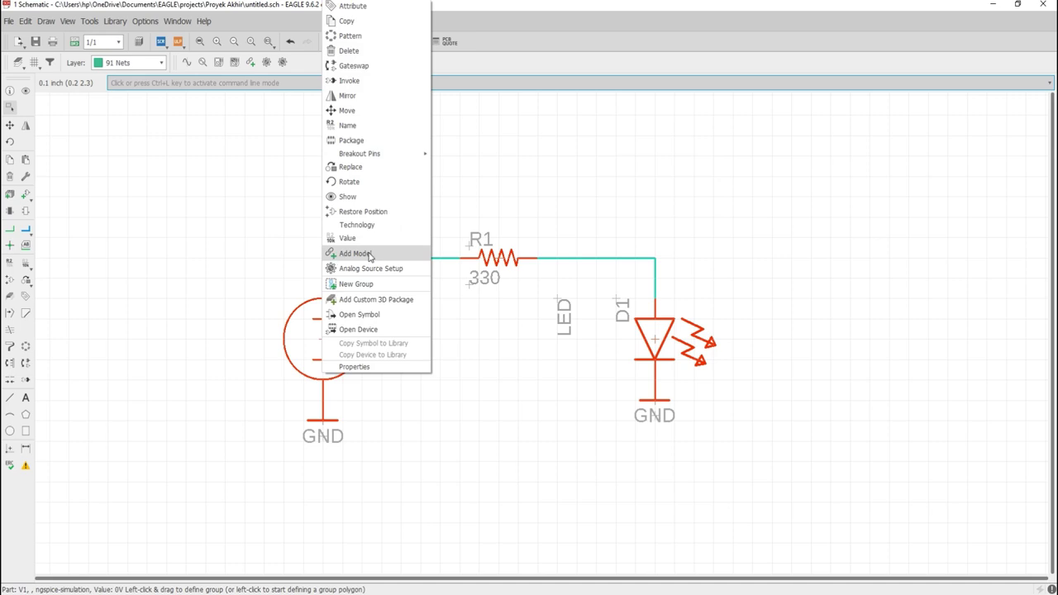
click(355, 253)
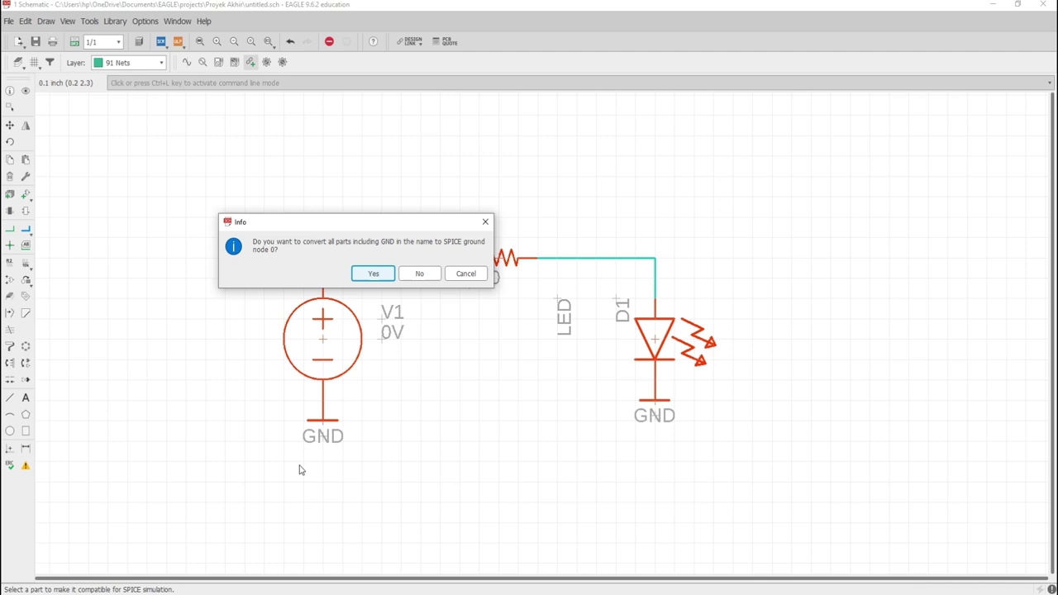
click(373, 274)
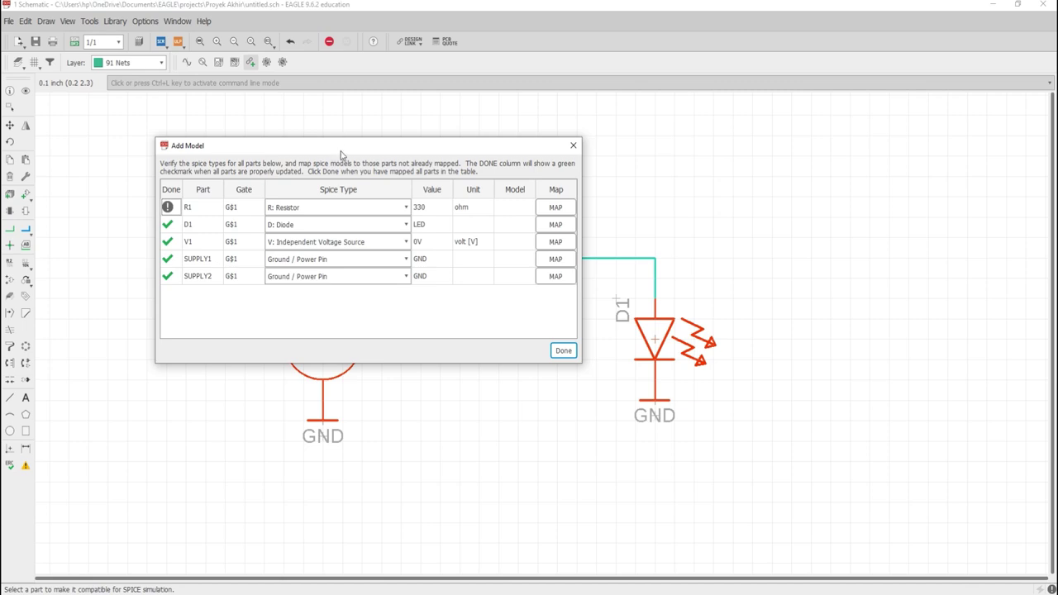
- Drag the Add Model window down-left to uncover R1 and its wire
drag(341, 155, 279, 318)
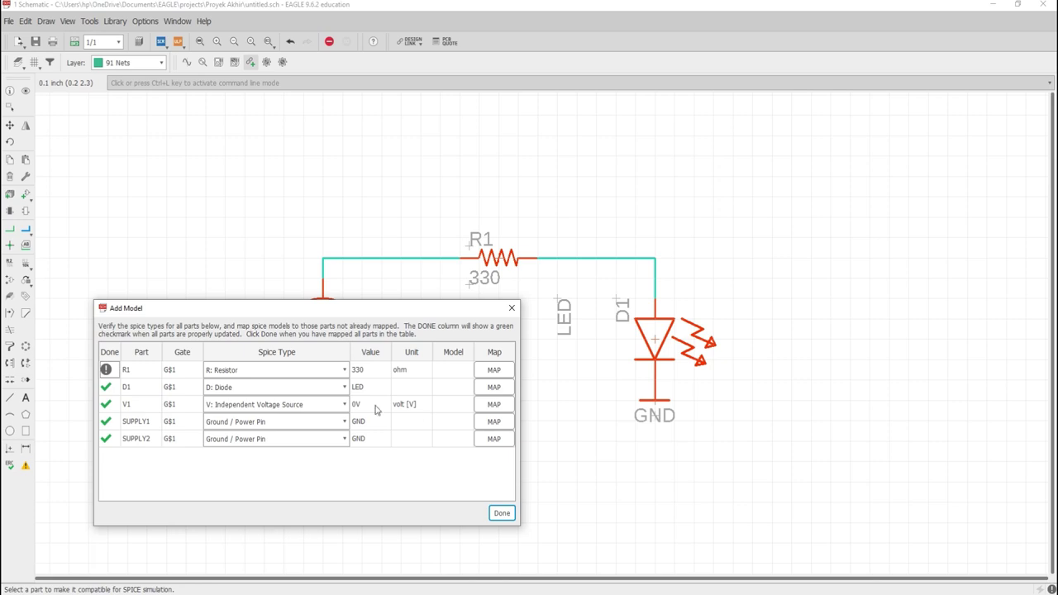
- Keep R1's SPICE type as R: Resistor and map its pins to model inputs N1/N2
click(342, 371)
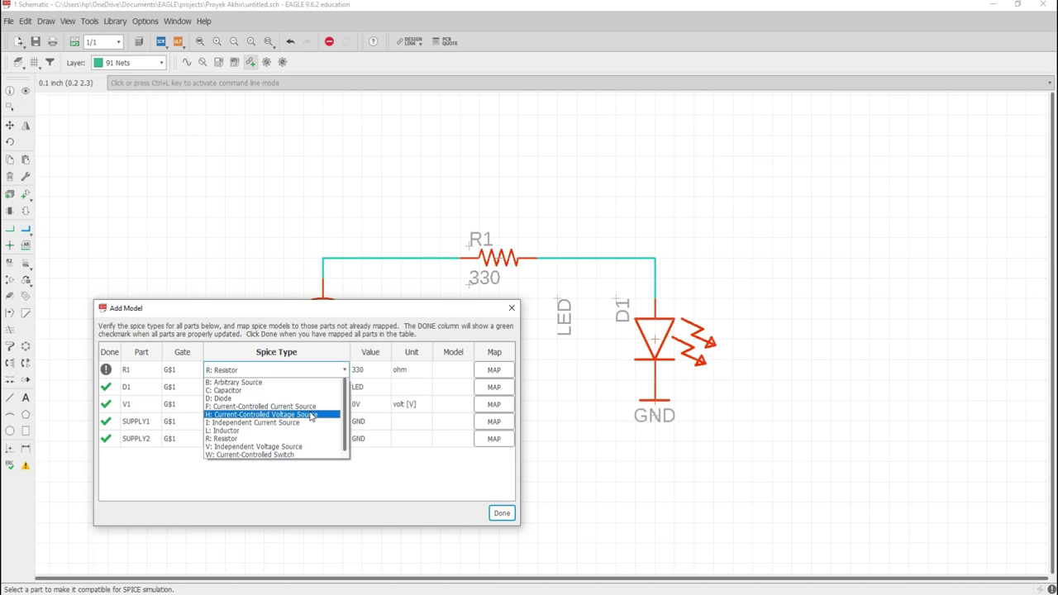
click(306, 439)
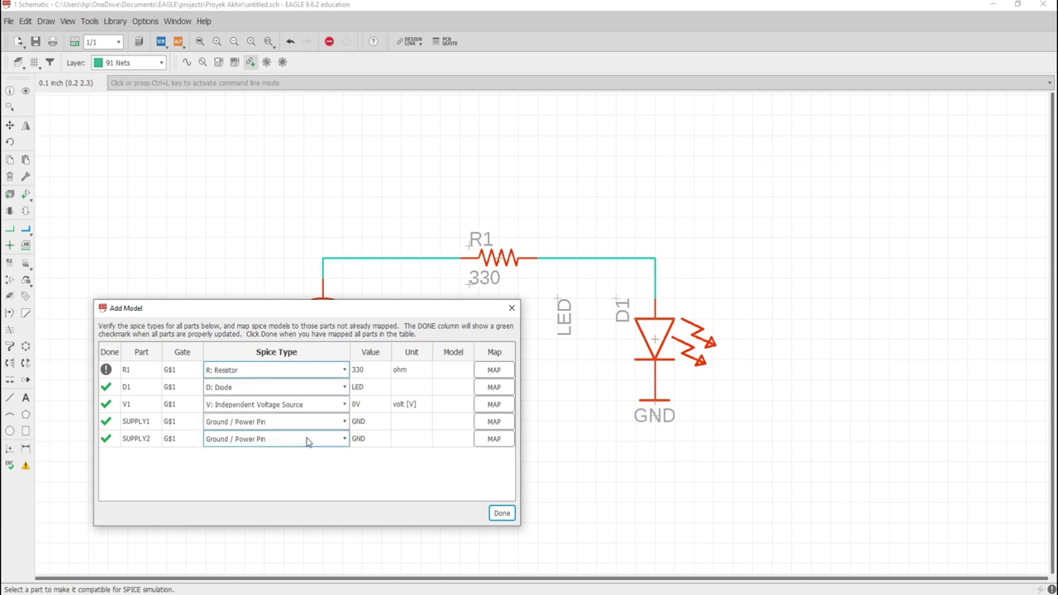
click(484, 373)
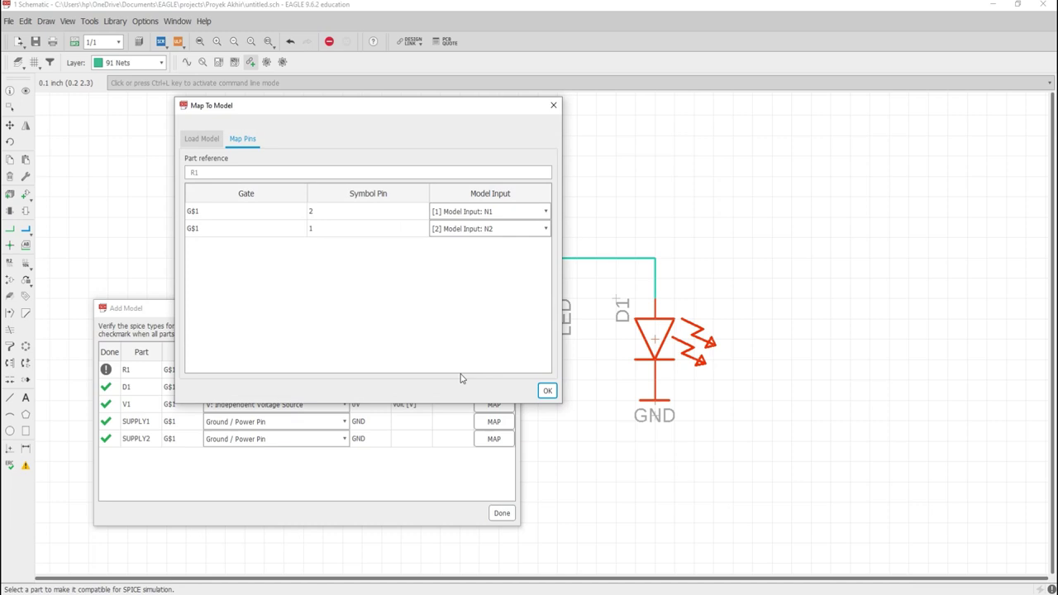
drag(360, 112, 725, 196)
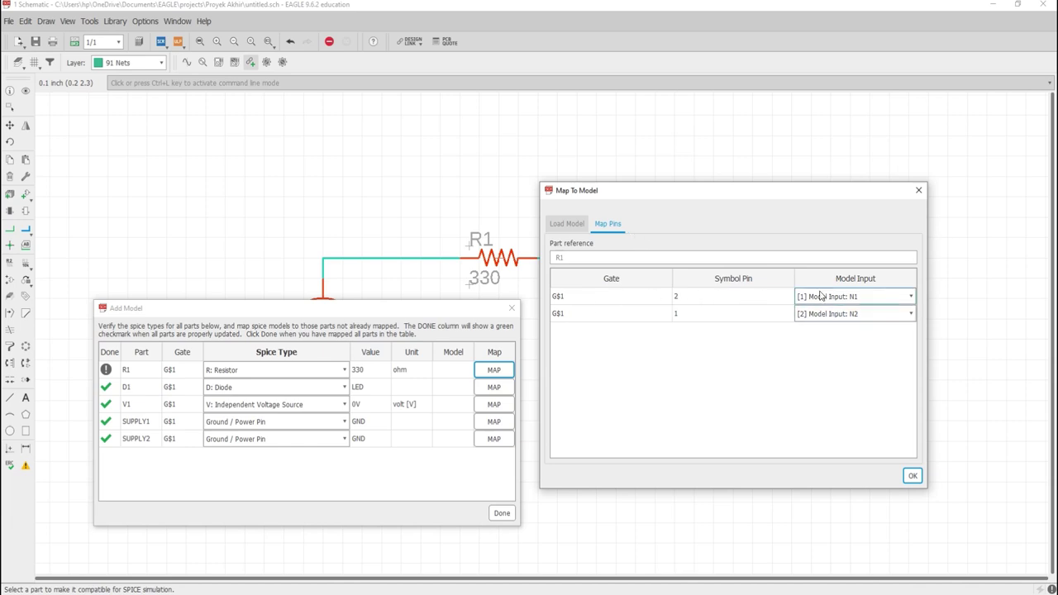
click(898, 297)
click(899, 296)
click(912, 475)
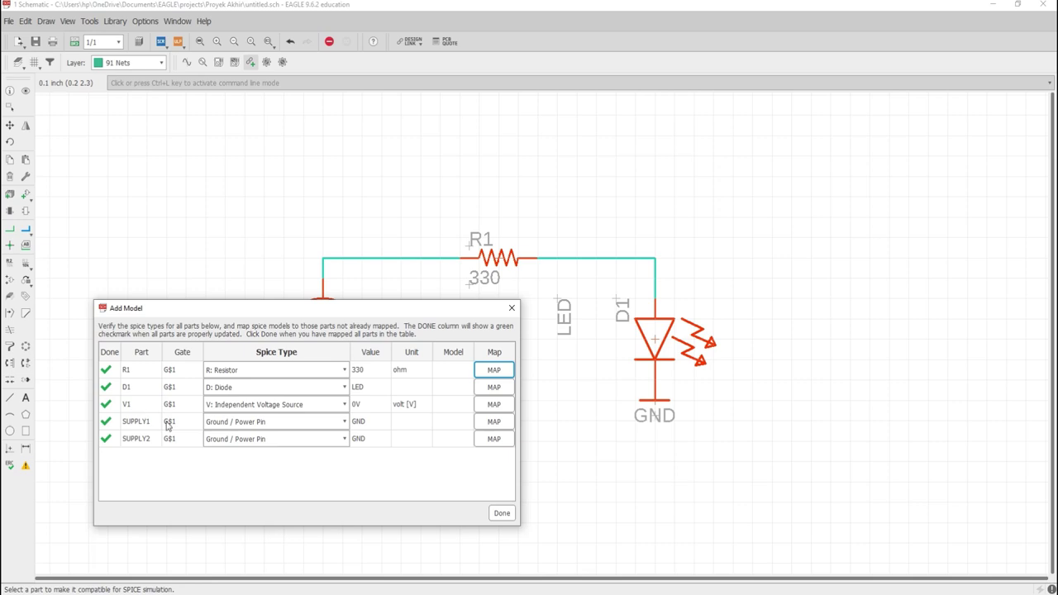
- Finish the SPICE model mapping and search the part library for 7805*
click(502, 514)
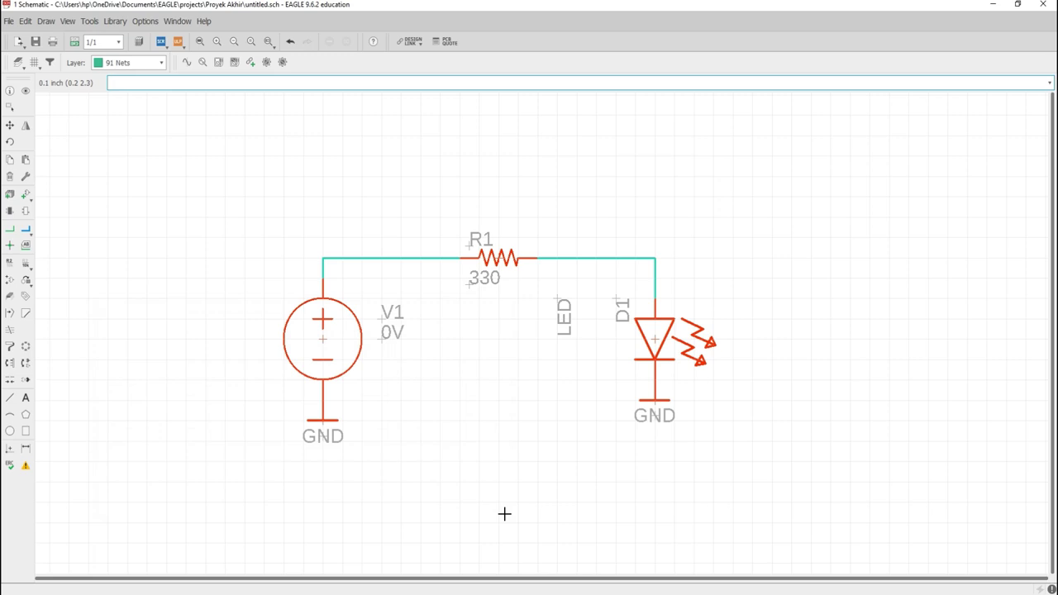
click(26, 195)
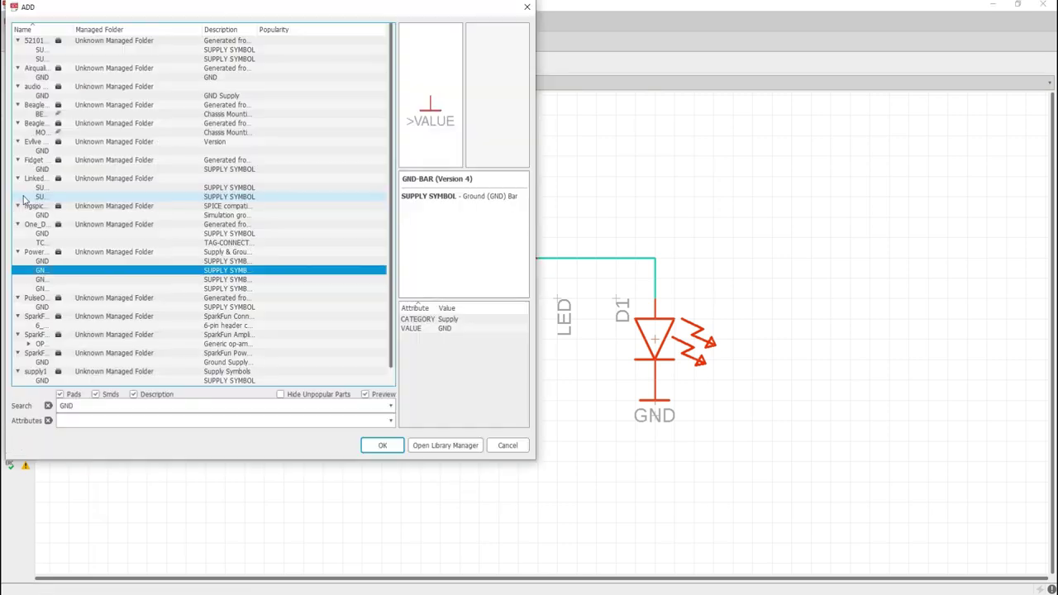
click(47, 405)
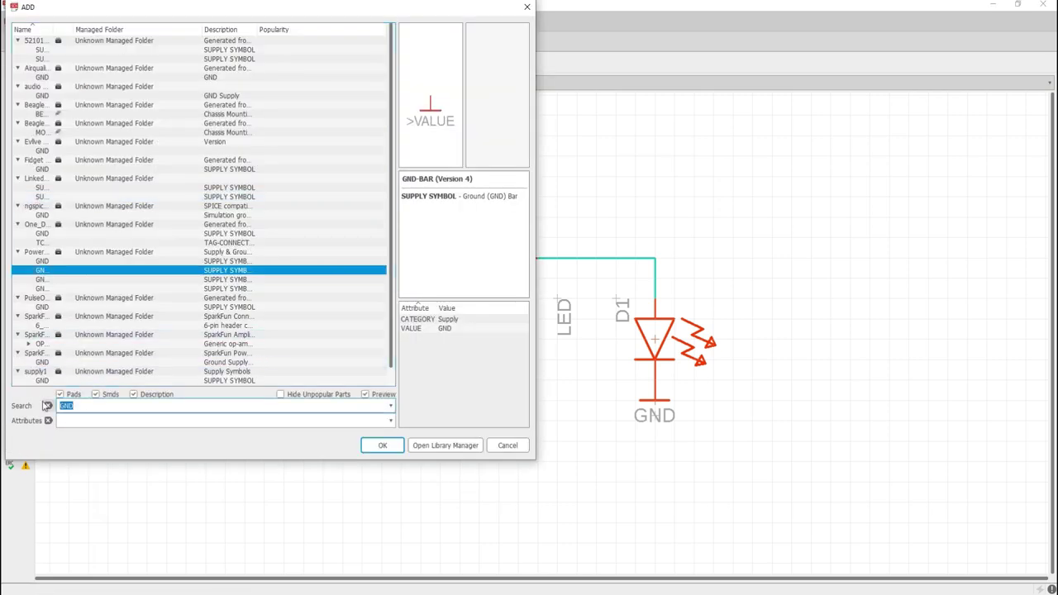
text(7805)
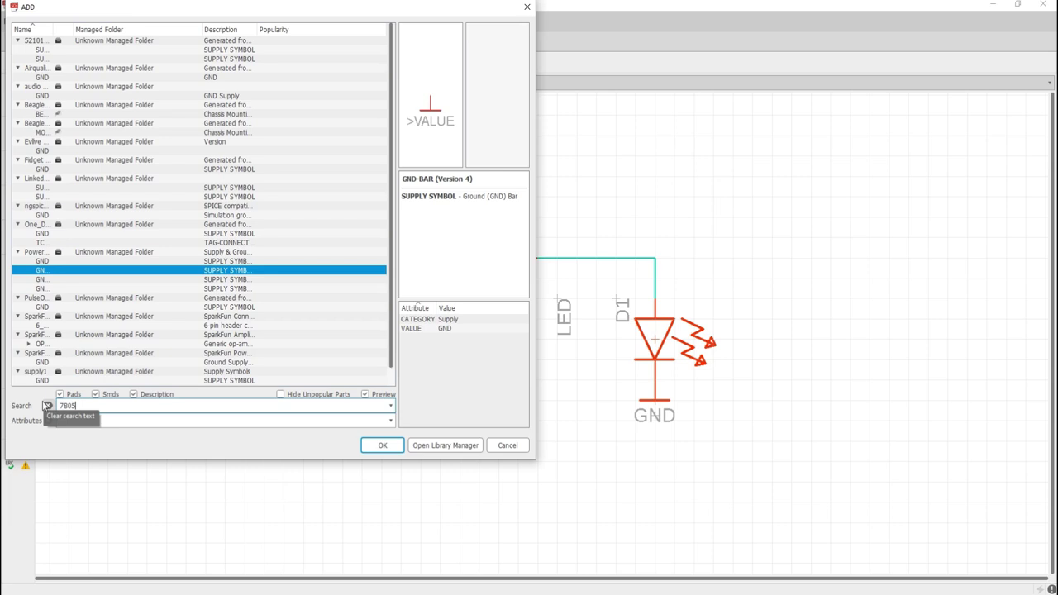
text(*)
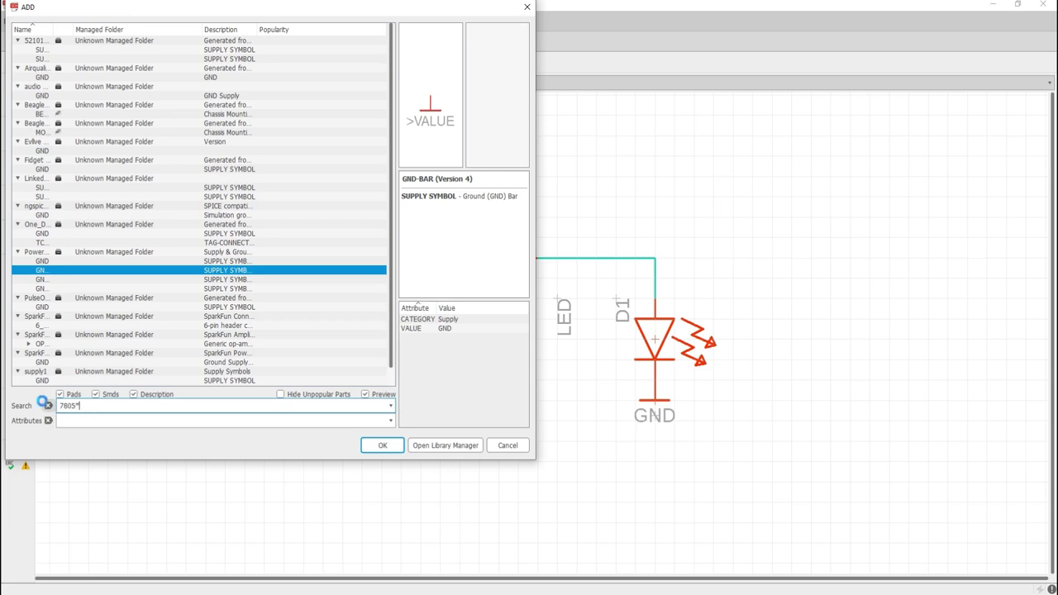
key(Return)
- Place the adafruit 7805DT regulator in the TO252 package as IC1 right of the LED circuit
click(40, 50)
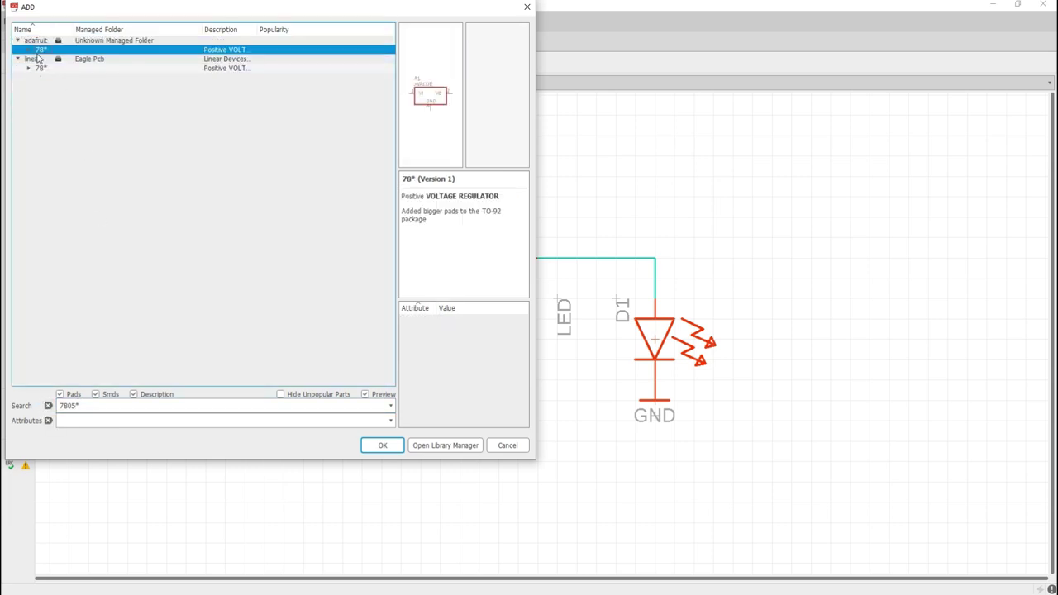
click(29, 49)
click(43, 62)
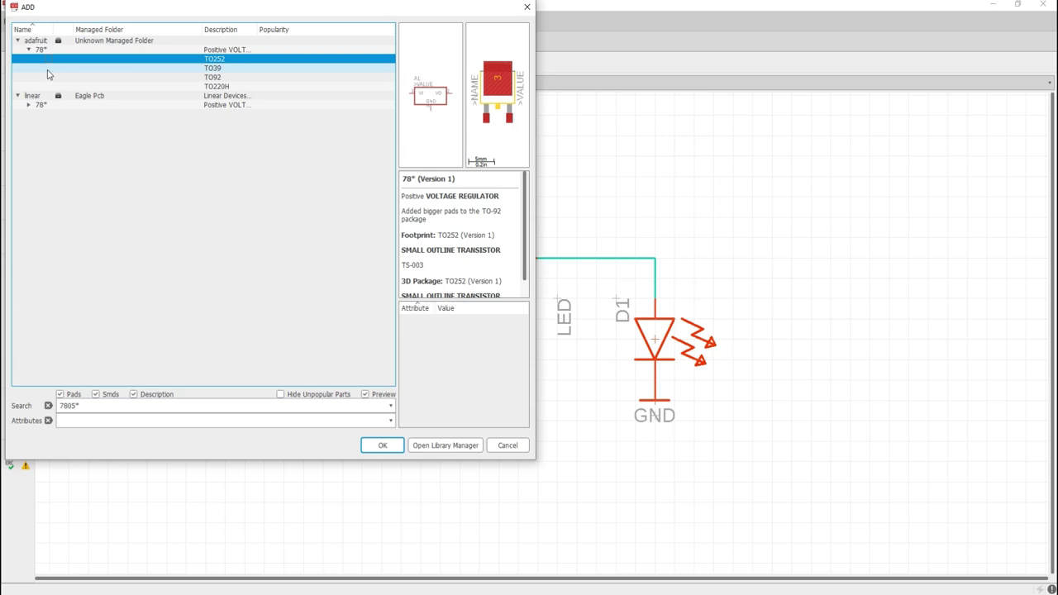
click(382, 444)
scroll(339, 430, down, 4)
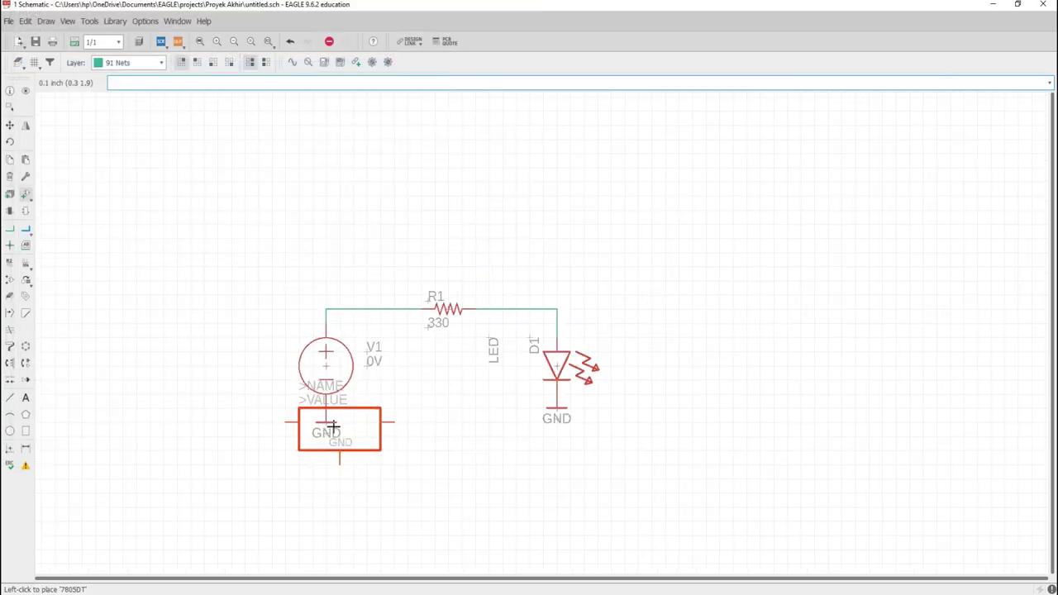
scroll(653, 380, up, 3)
click(644, 364)
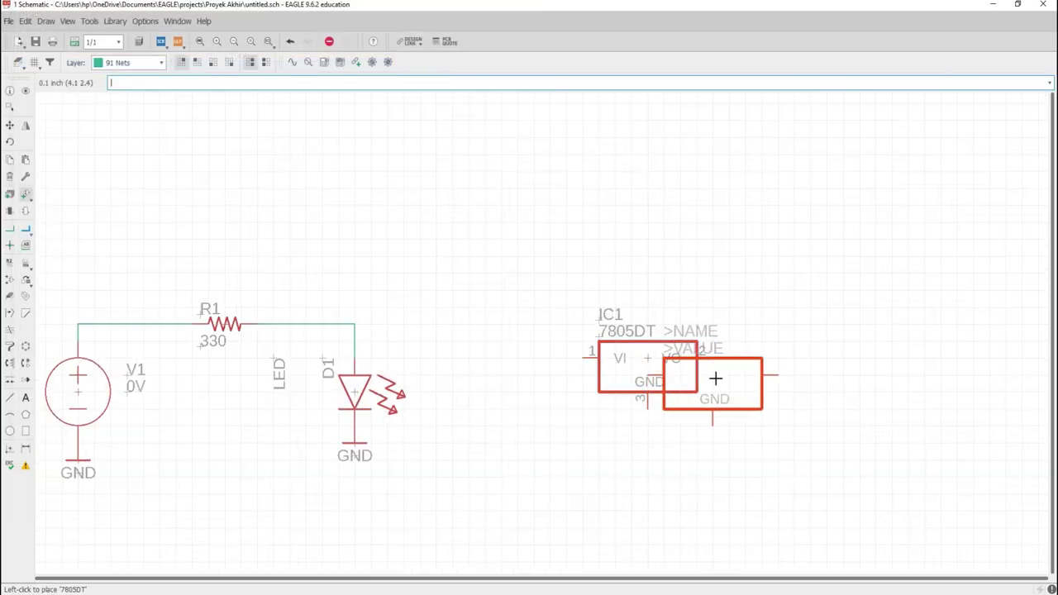
key(Escape)
click(971, 137)
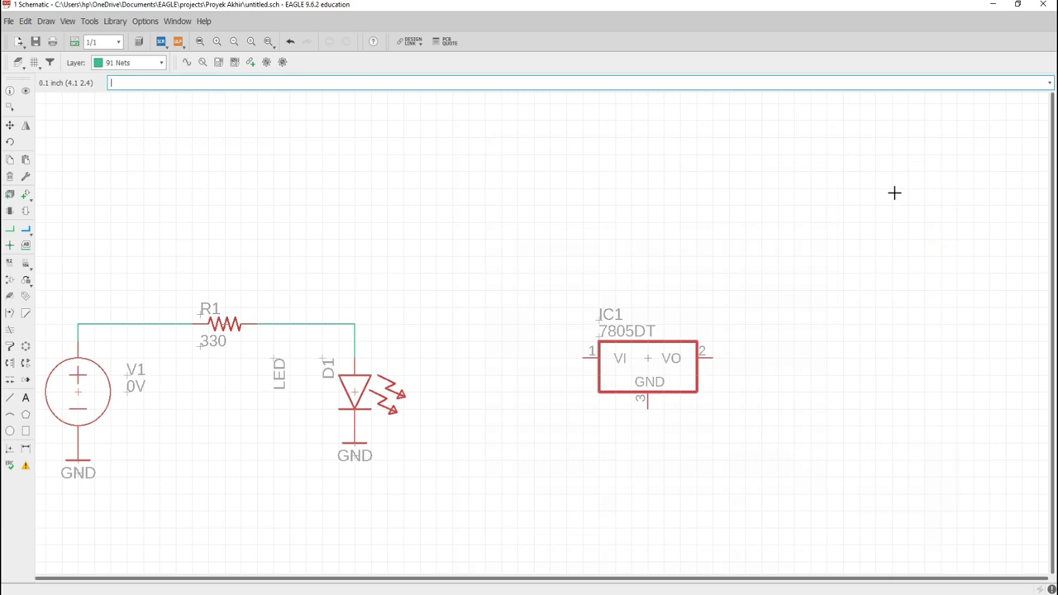
right_click(650, 357)
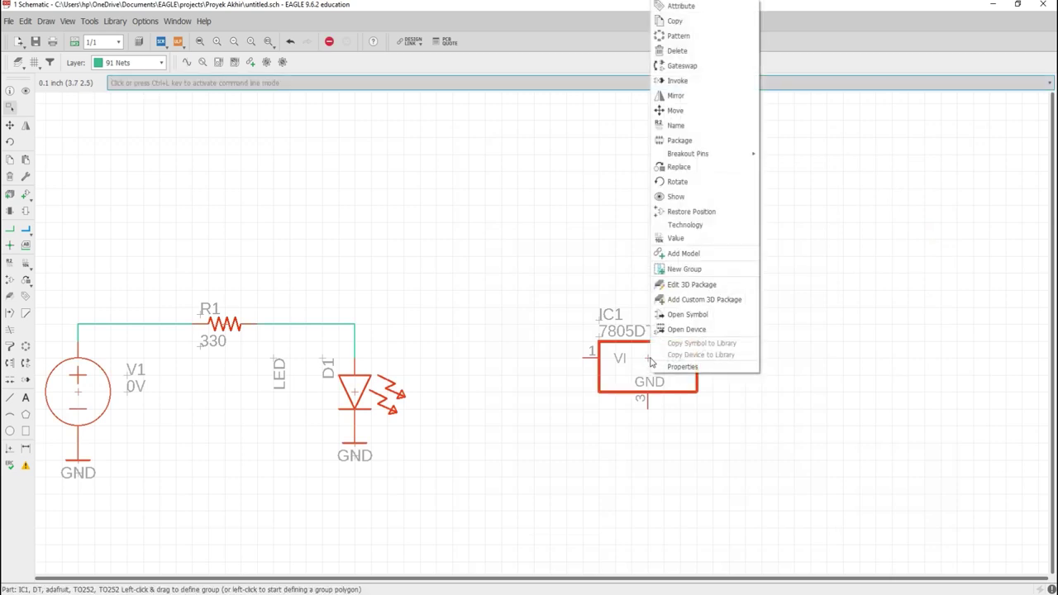
click(683, 254)
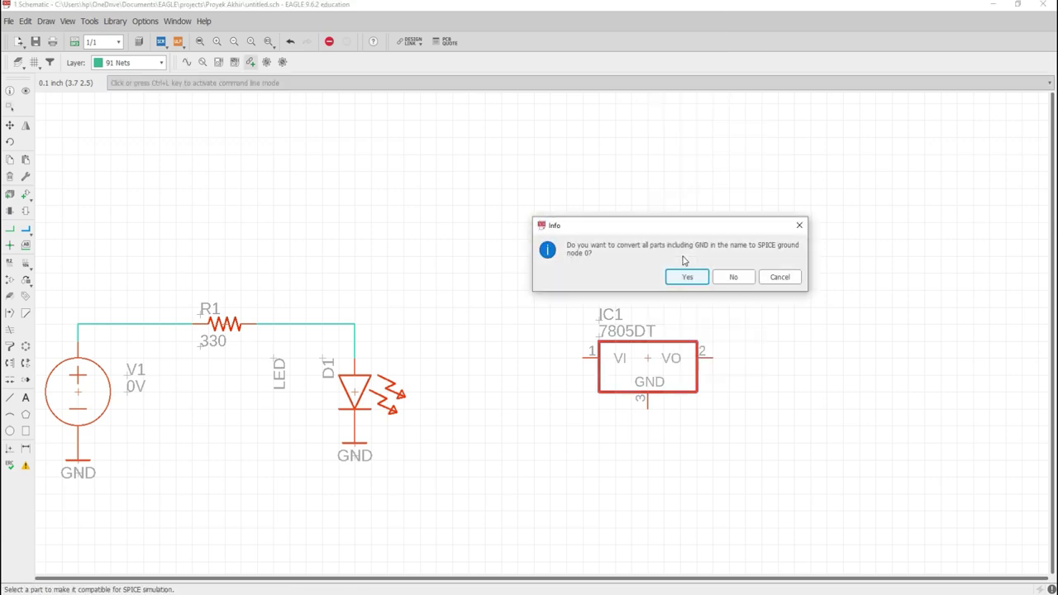
click(689, 277)
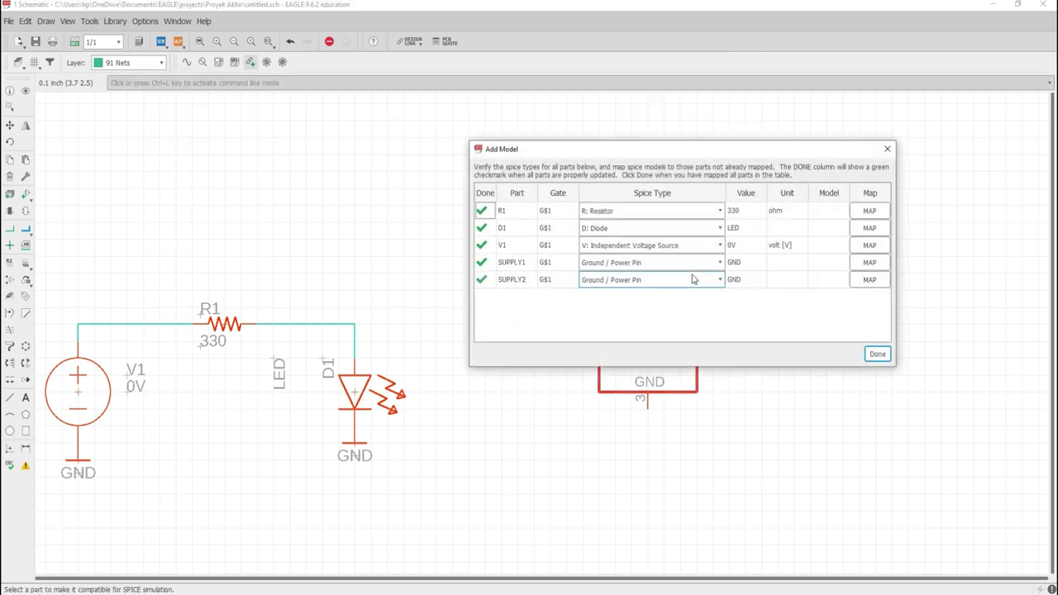
click(886, 150)
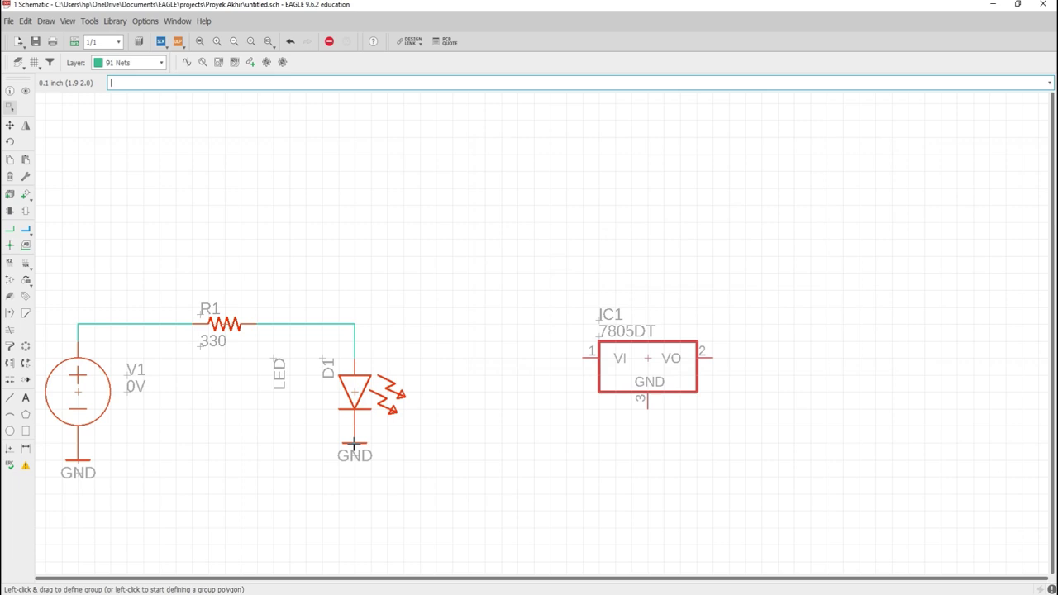
click(10, 159)
- Copy D1's GND symbol below IC1 pin 3 and place a VCC supply left of IC1
click(348, 445)
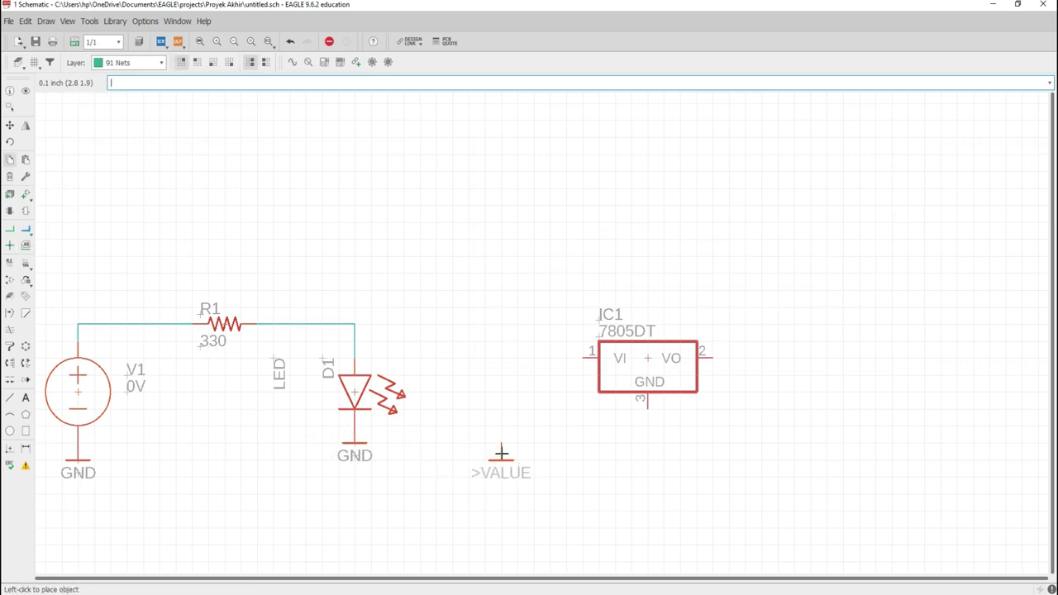
click(653, 418)
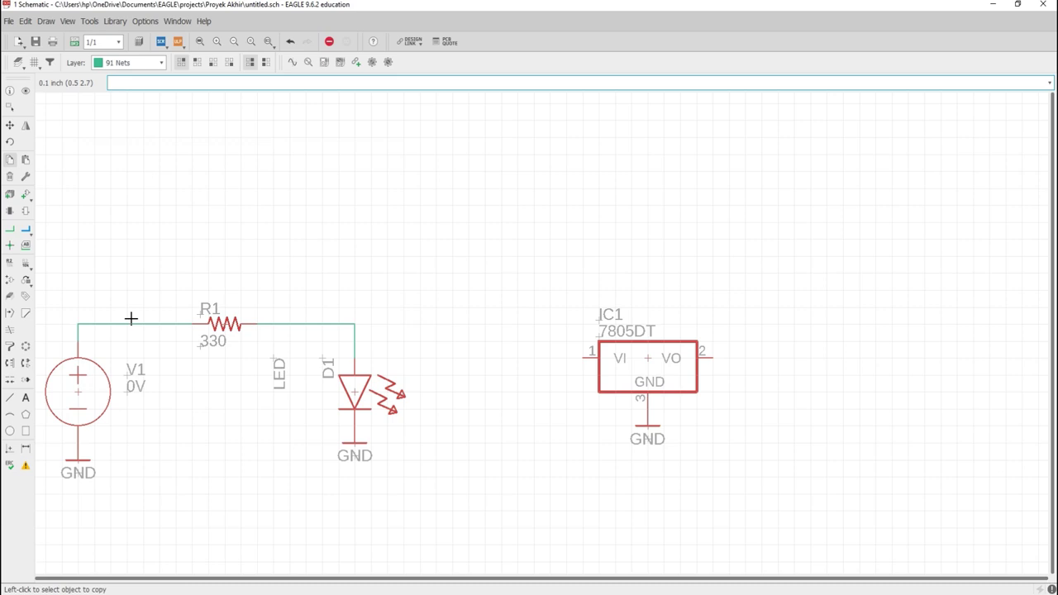
click(26, 197)
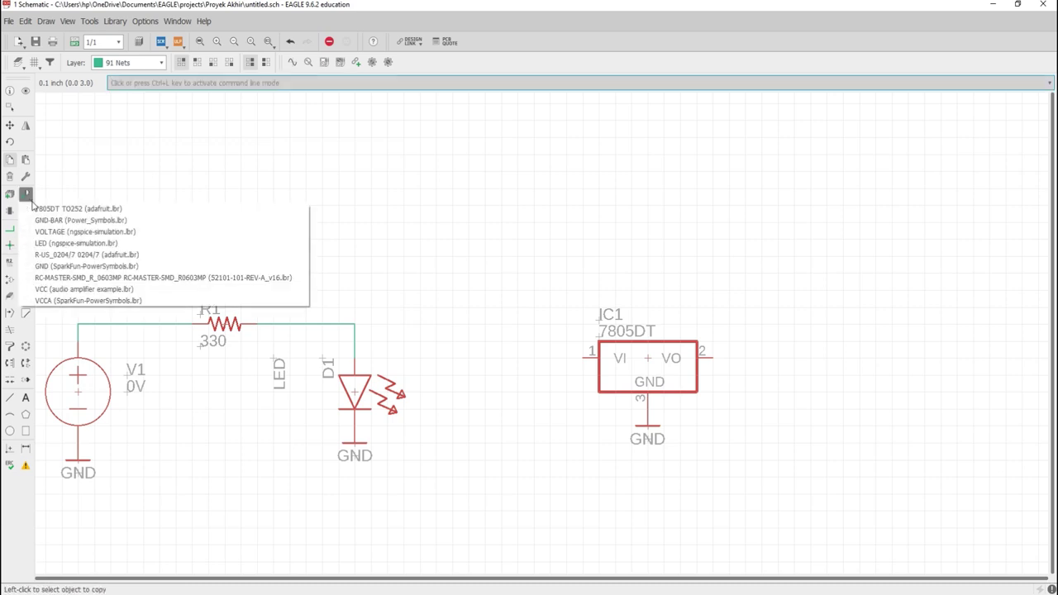
click(75, 289)
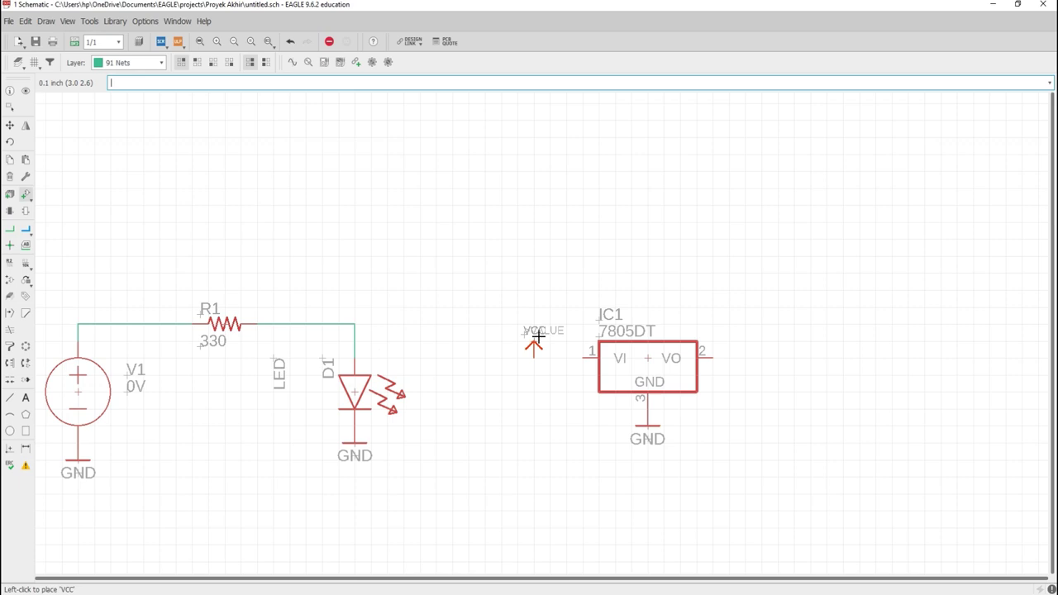
click(533, 349)
key(Escape)
click(938, 31)
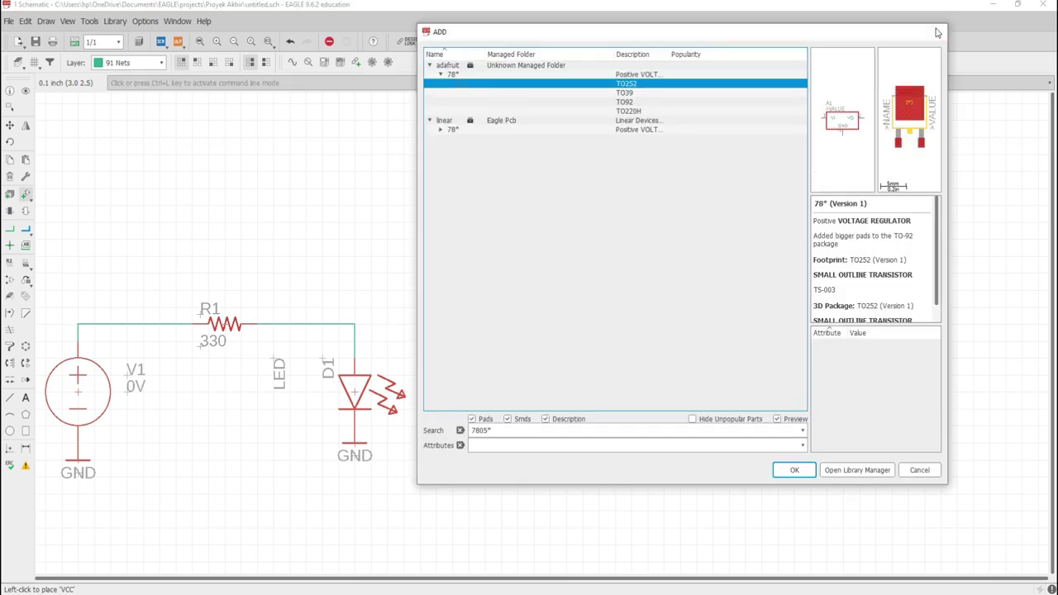
- Wire the VCC symbol to IC1 pin 1 and group VCC, IC1 and the ground
click(10, 229)
click(533, 355)
click(579, 354)
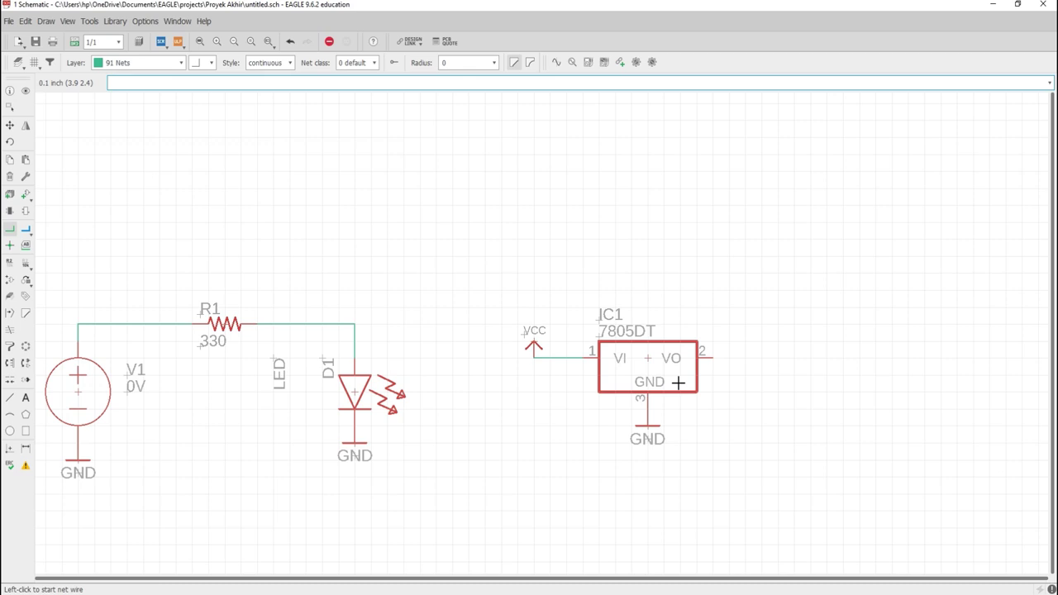
key(Escape)
drag(518, 307, 848, 489)
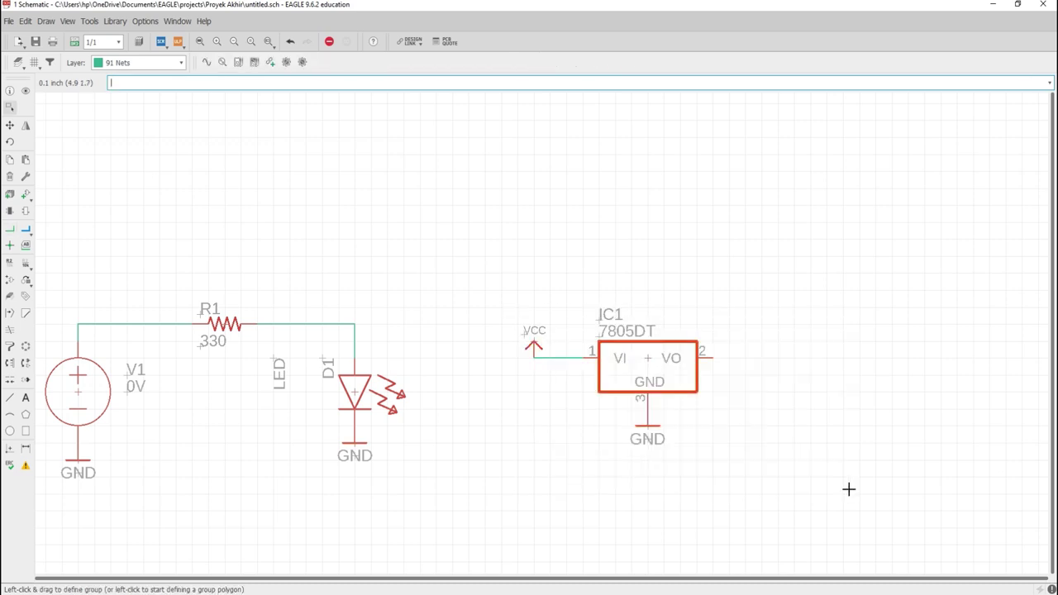
- Open SPICE model setup for the group, converting GND parts to SPICE ground, and start mapping IC1
click(270, 62)
click(322, 87)
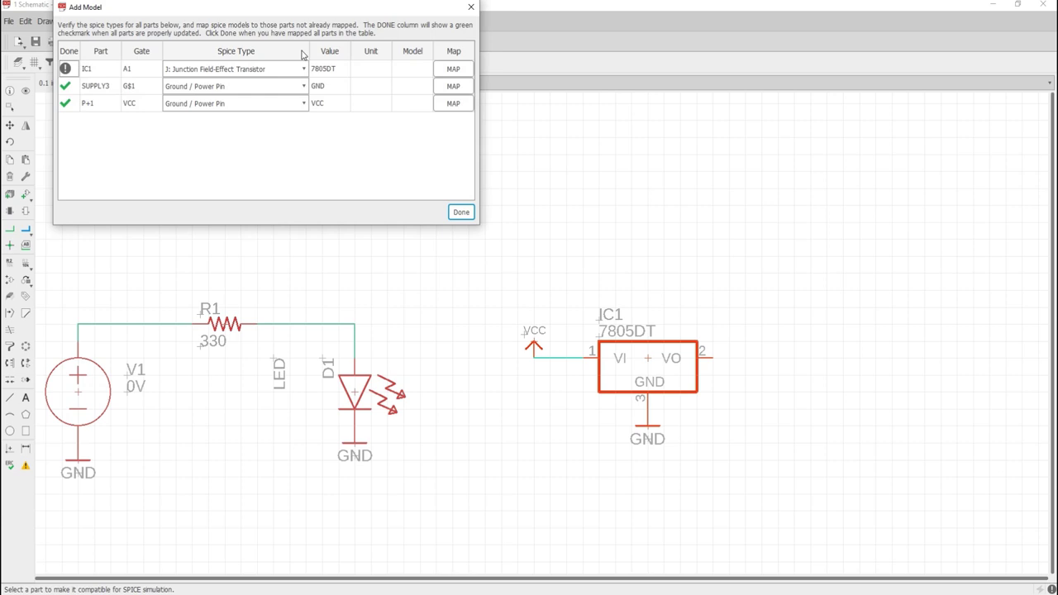
drag(289, 13, 649, 144)
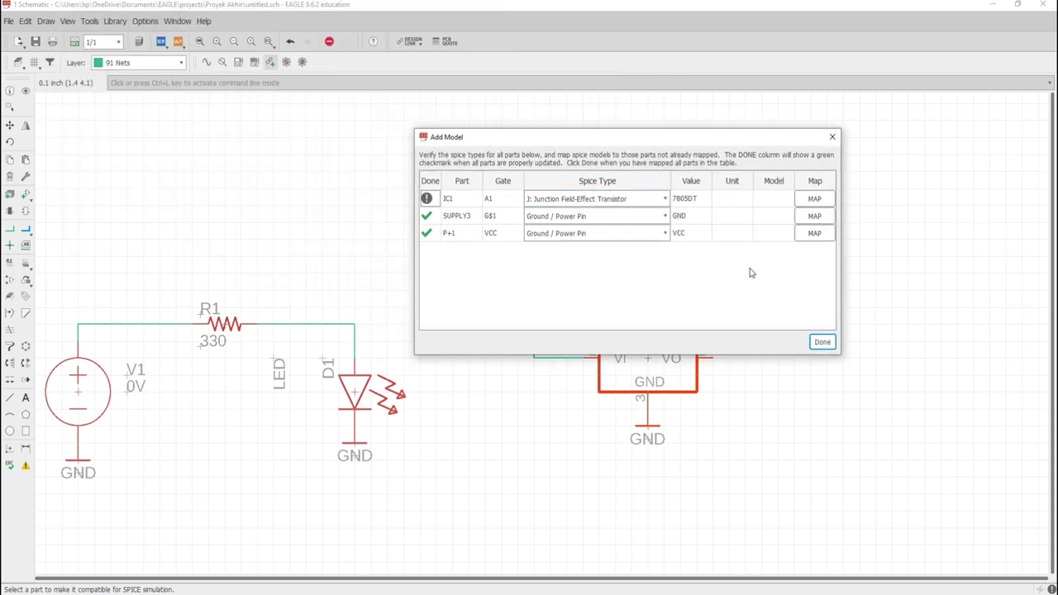
click(799, 199)
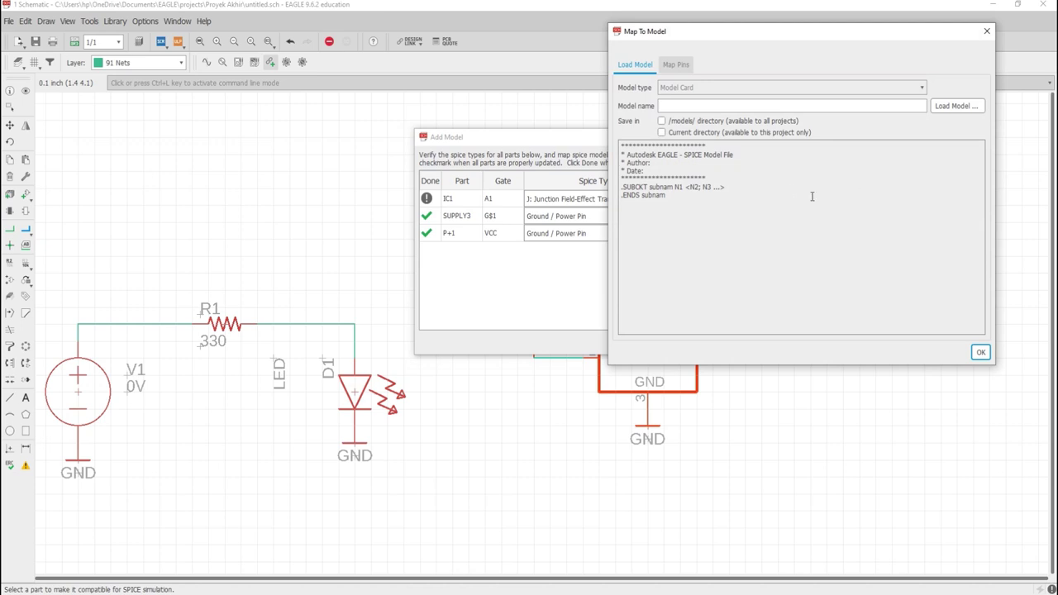
- Browse to C:\EAGLE 9.6.2\examples\spice\examples and select FN_COS.mdl
click(938, 107)
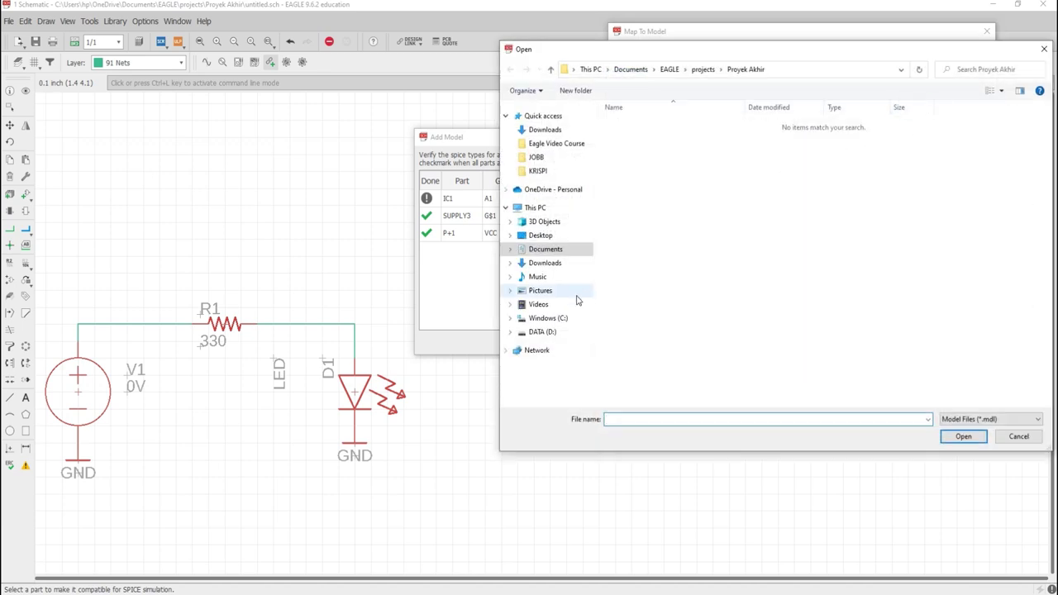
click(553, 321)
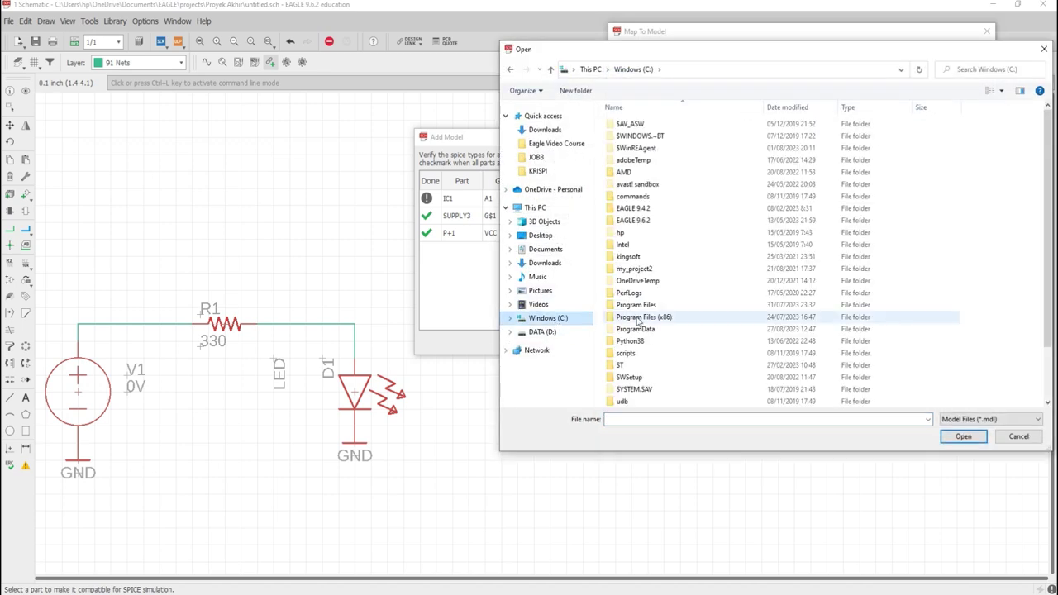
double_click(633, 221)
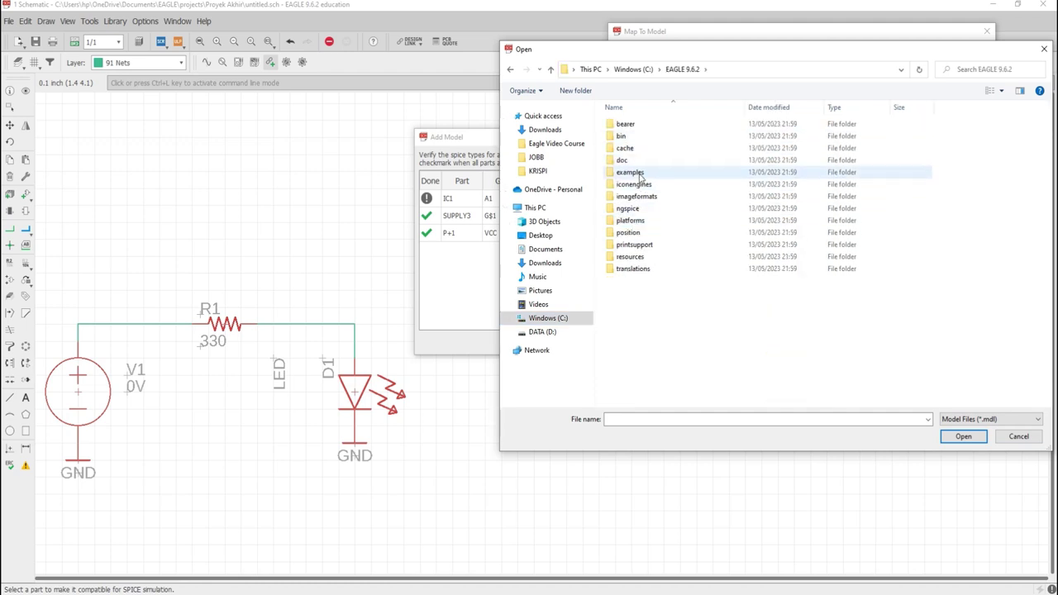
double_click(639, 208)
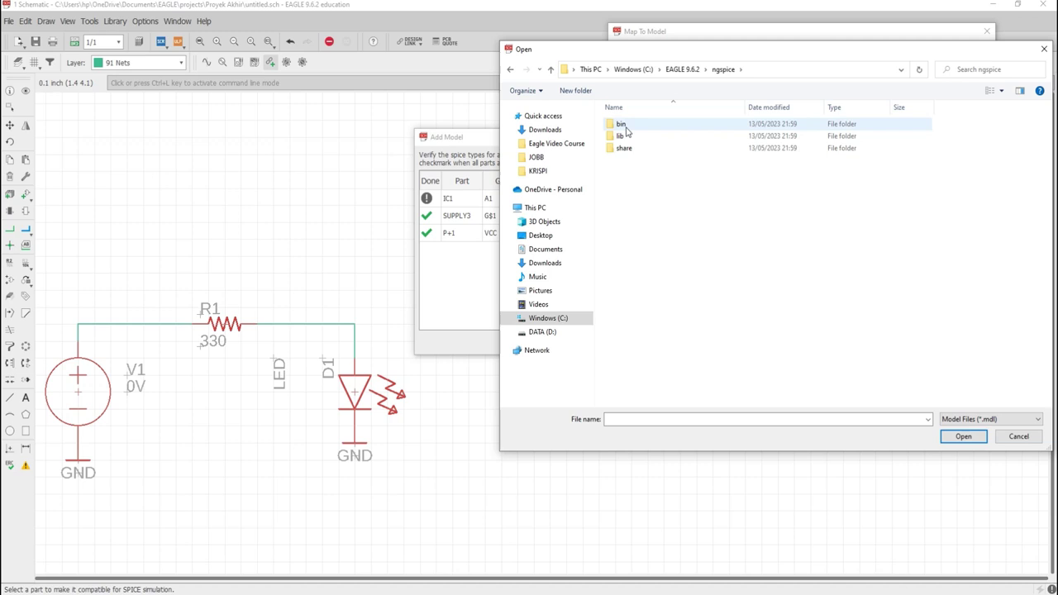
click(682, 70)
double_click(640, 170)
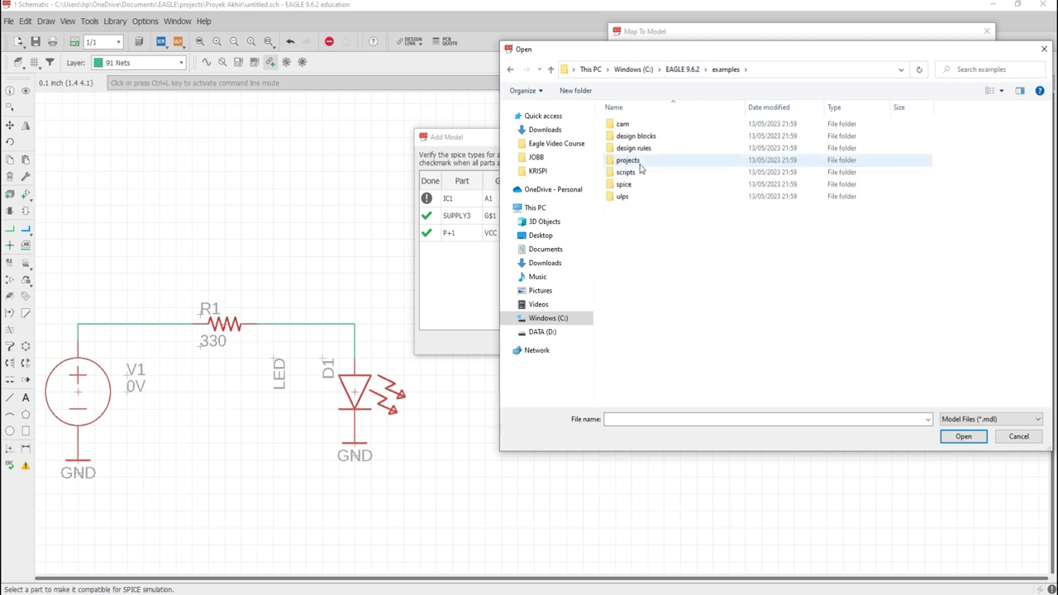
double_click(627, 184)
double_click(630, 125)
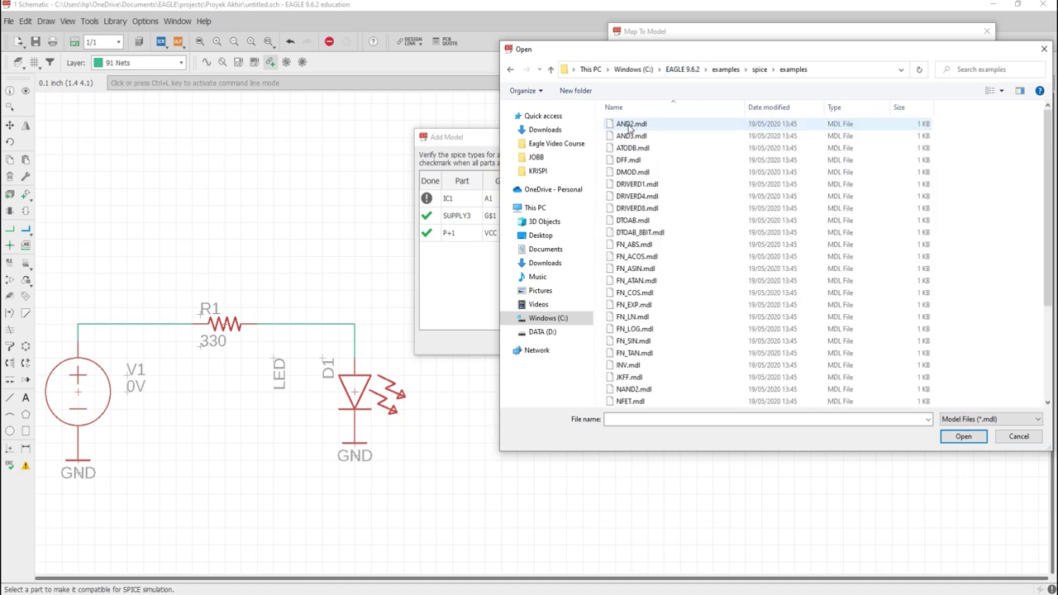
click(653, 294)
- Load FN_COS.mdl into the current directory, try mapping it to IC1, and dismiss the missing .MODEL errors
click(938, 437)
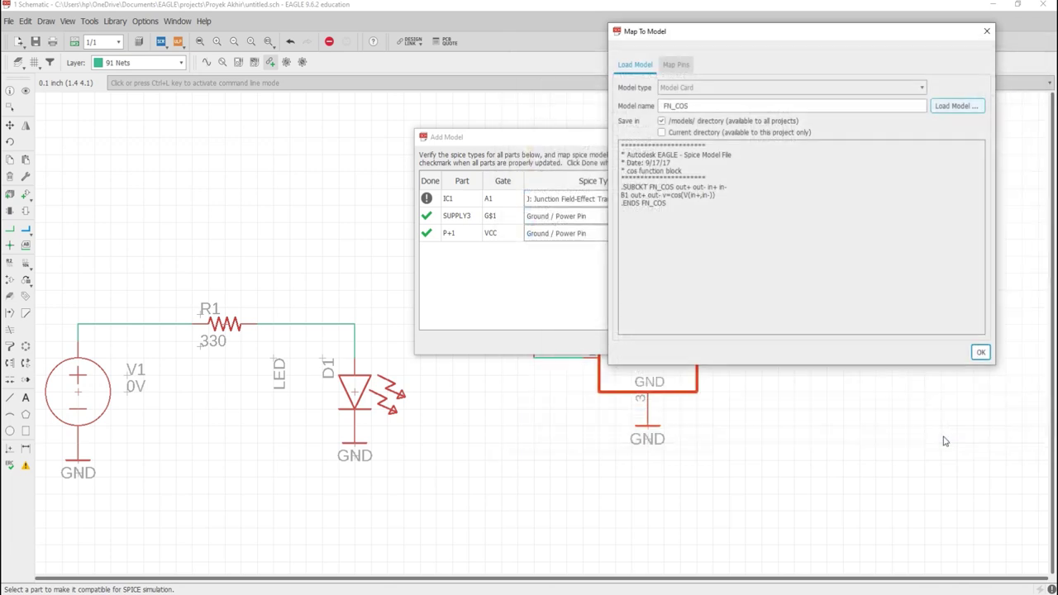
click(665, 134)
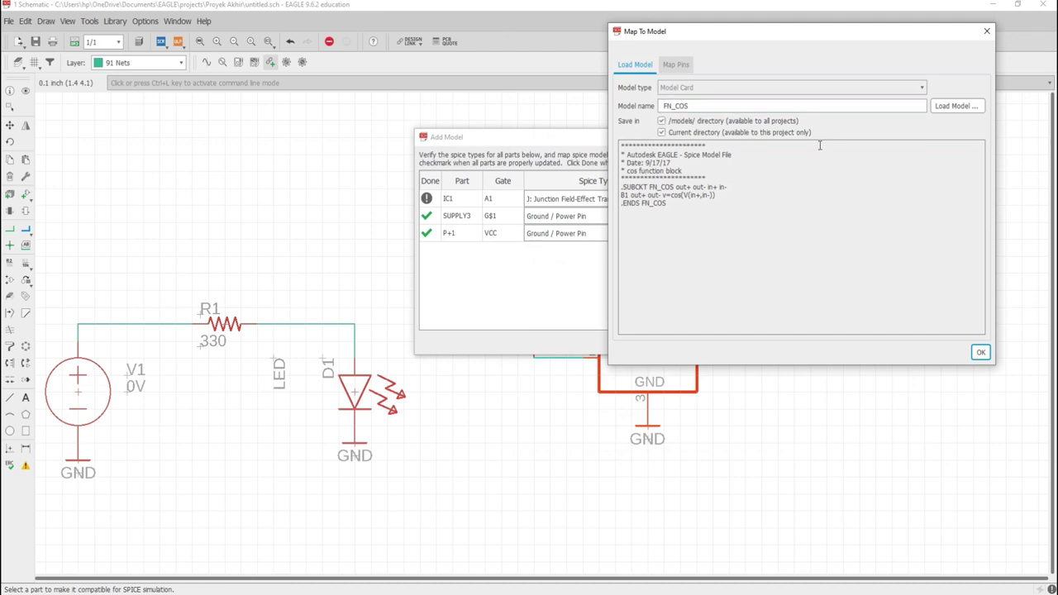
click(980, 353)
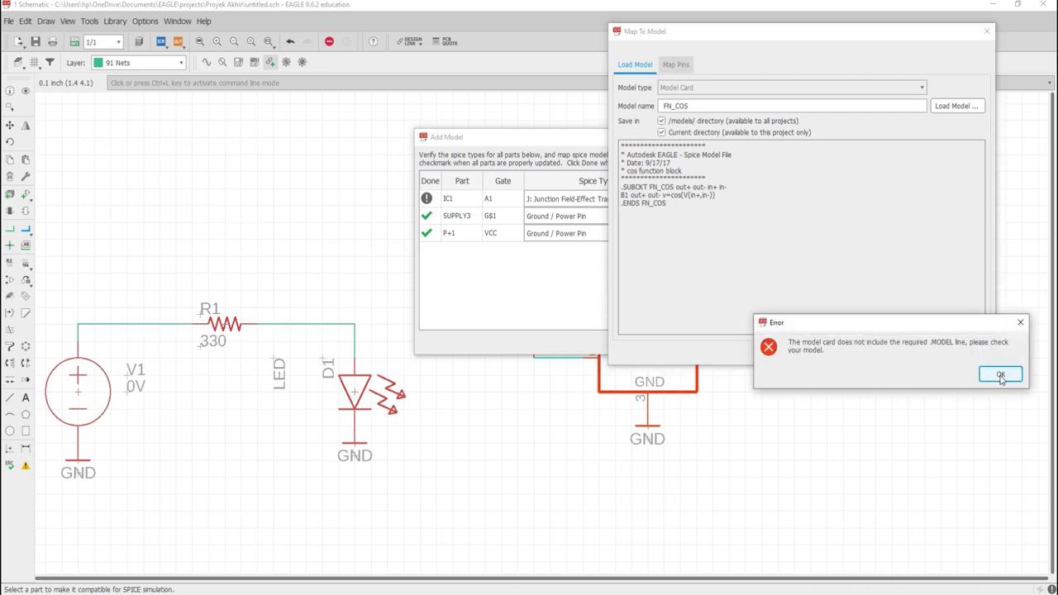
click(1000, 376)
click(1022, 374)
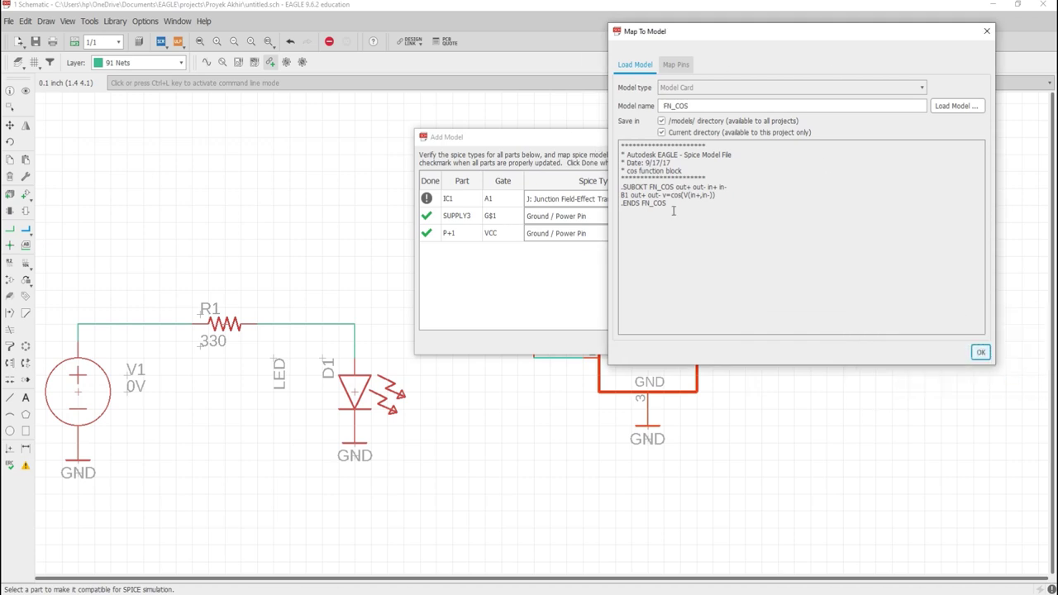
click(684, 65)
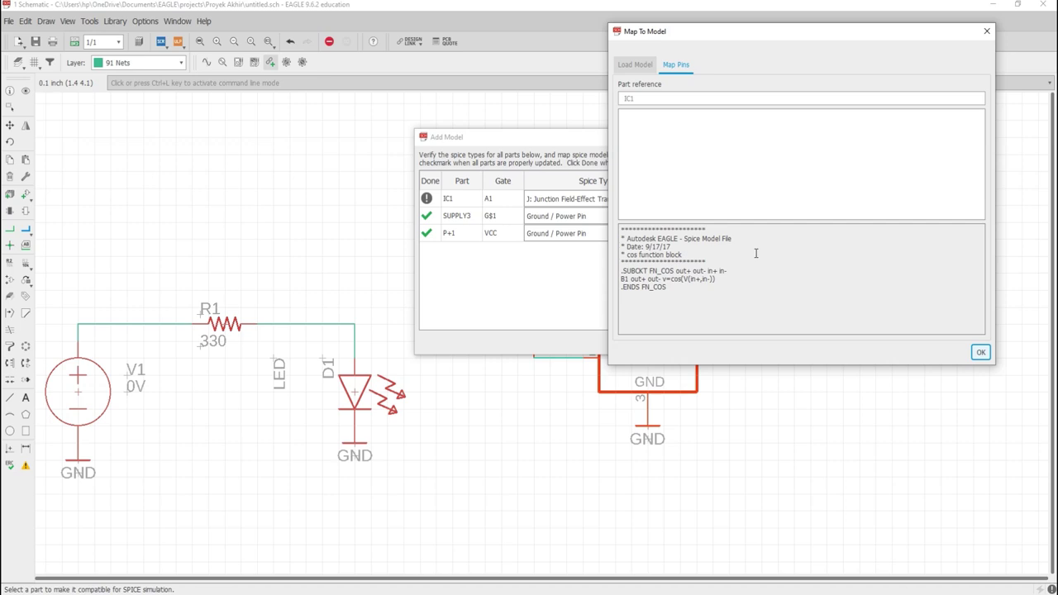
click(984, 33)
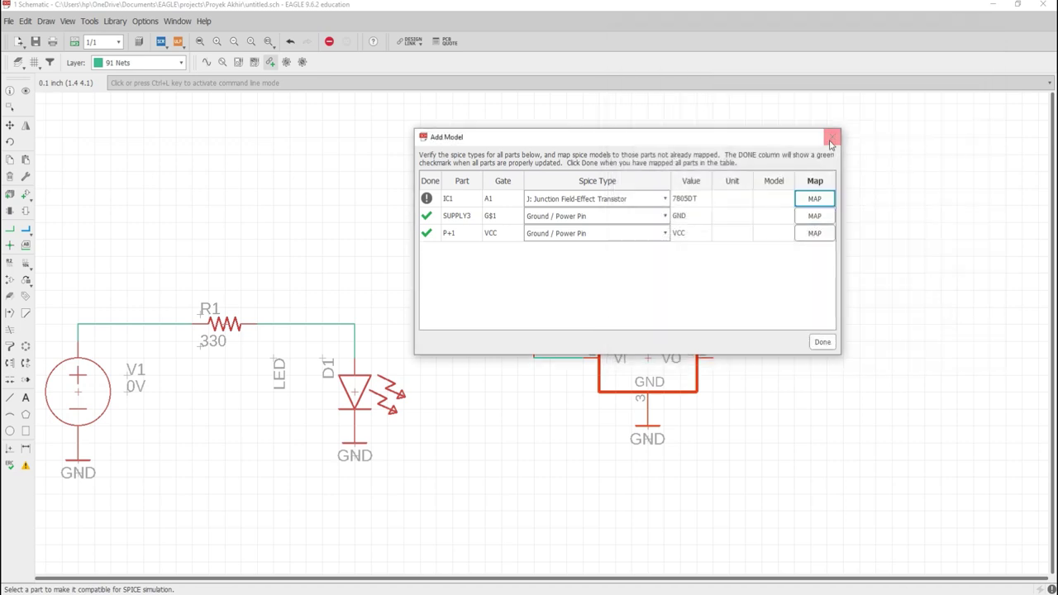
- Close Add Model, delete the VCC symbol, IC1 and its ground, and fit the schematic in view
click(830, 137)
drag(472, 261, 769, 492)
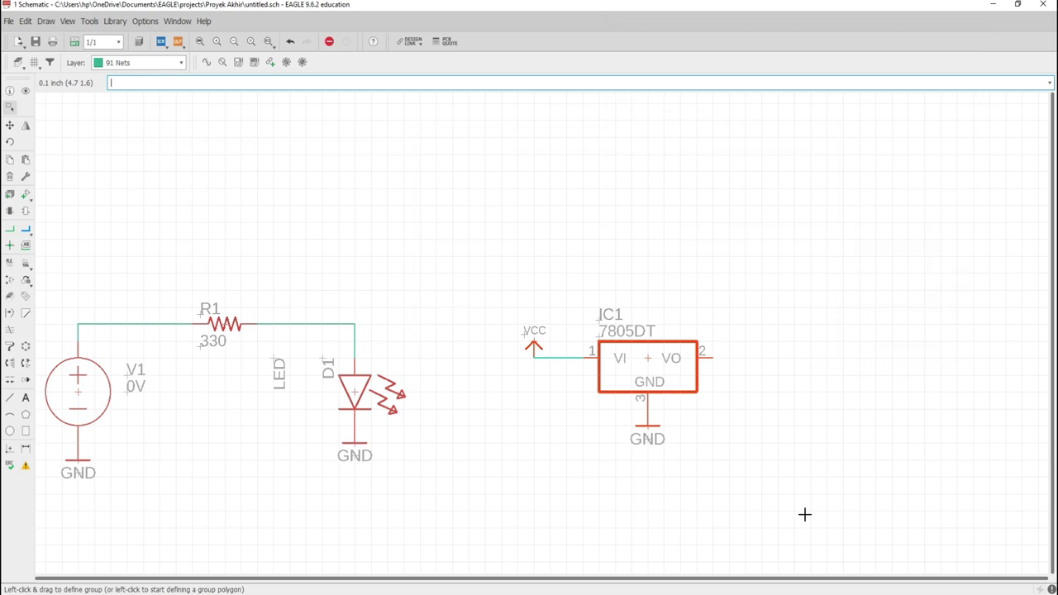
key(Delete)
scroll(845, 496, down, 2)
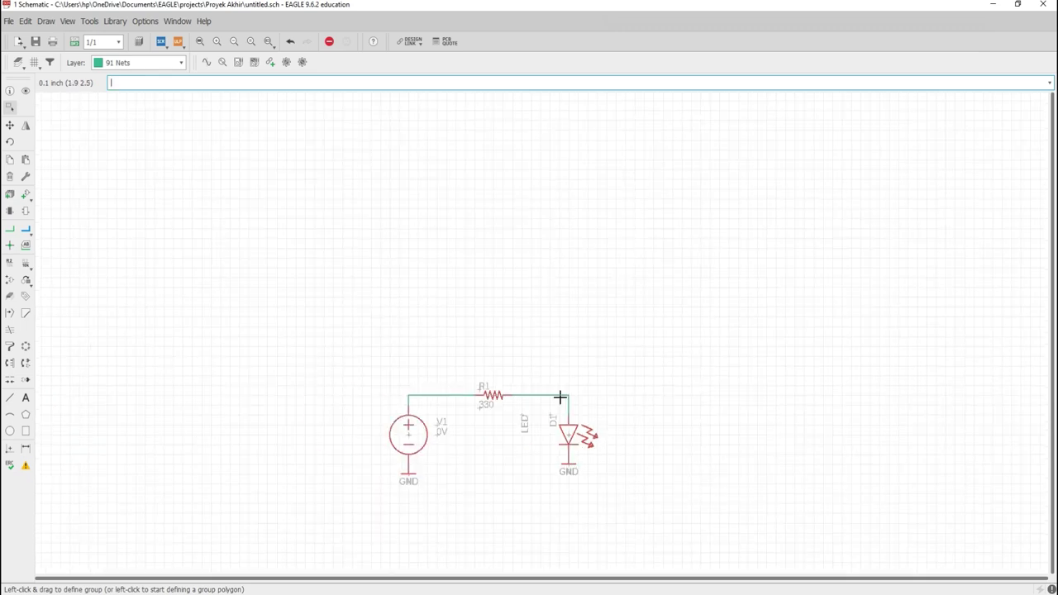
click(199, 41)
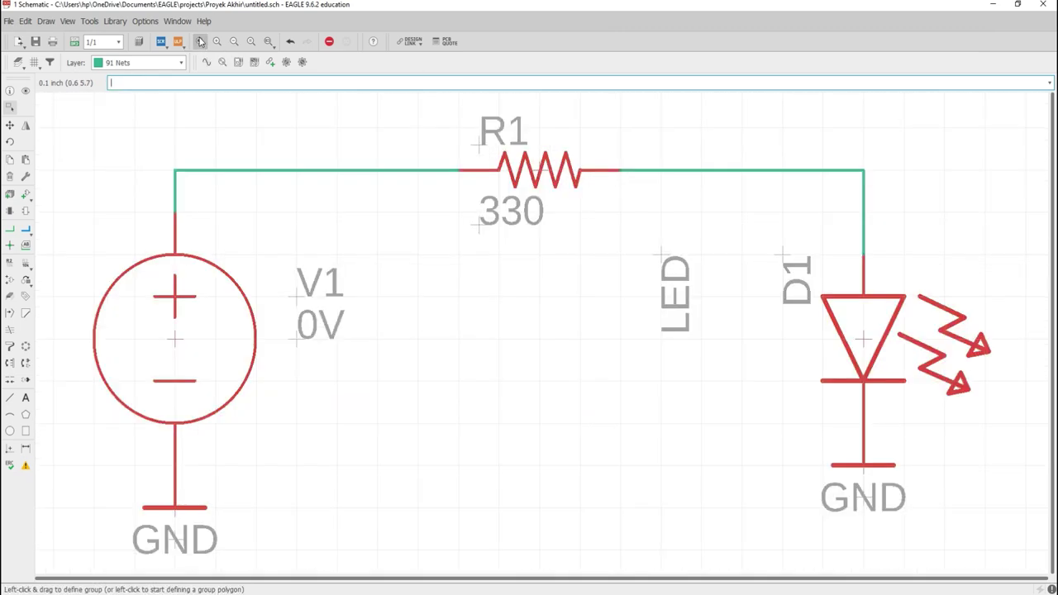
scroll(487, 265, down, 1)
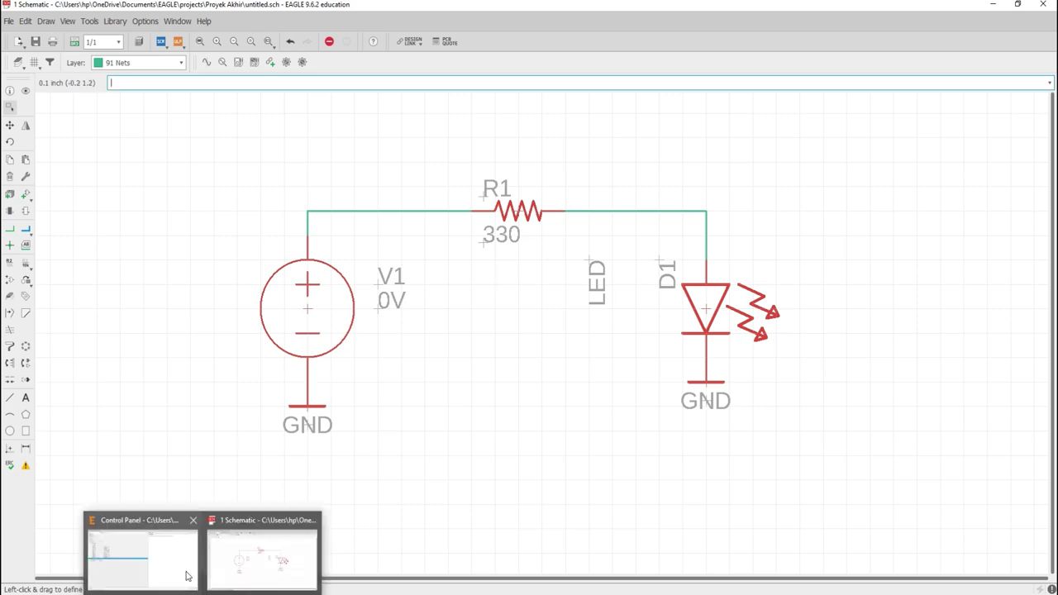
- In the Control Panel, expand Libraries > libraries > SparkFun and browse to the SparkFun LEDs library
click(173, 557)
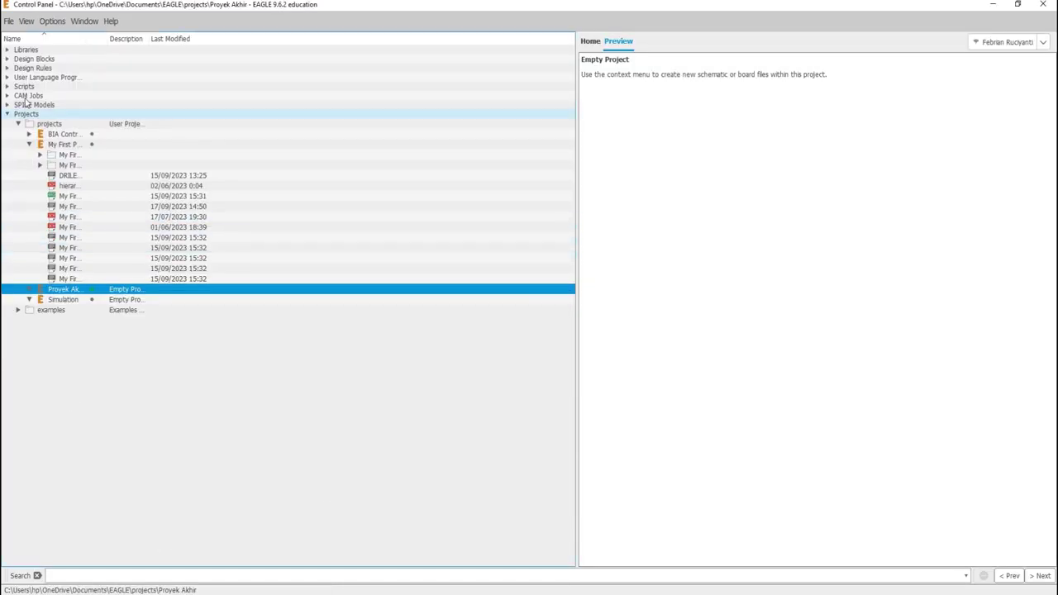
click(7, 50)
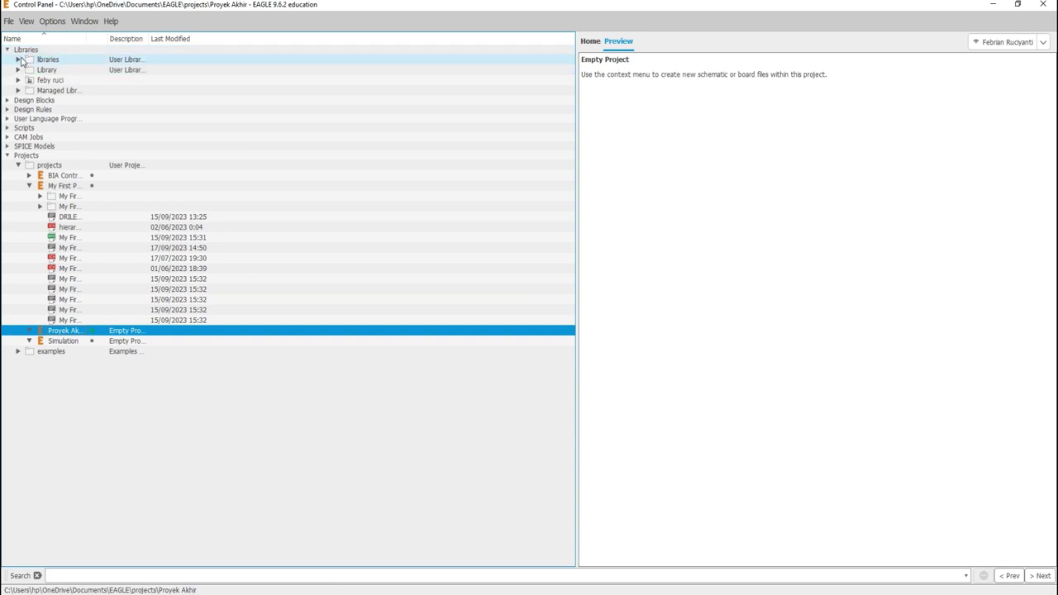
click(18, 60)
click(29, 70)
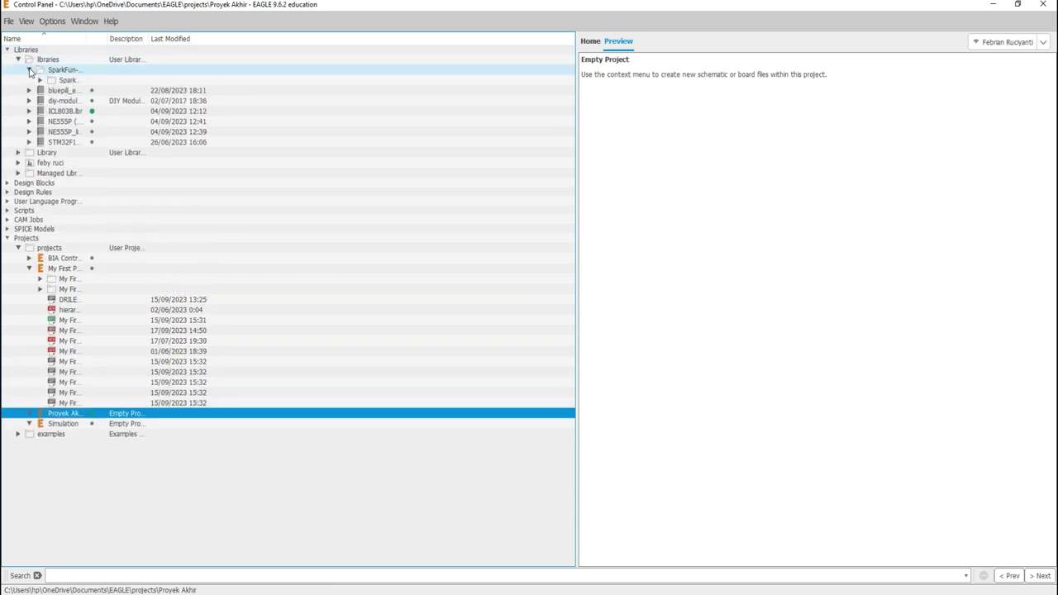
click(39, 80)
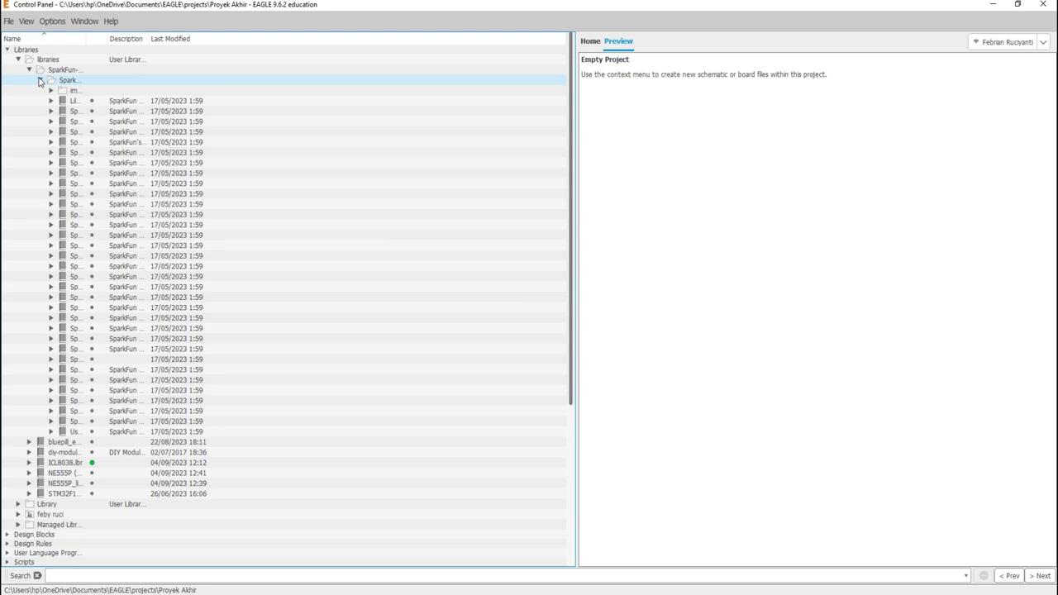
click(77, 349)
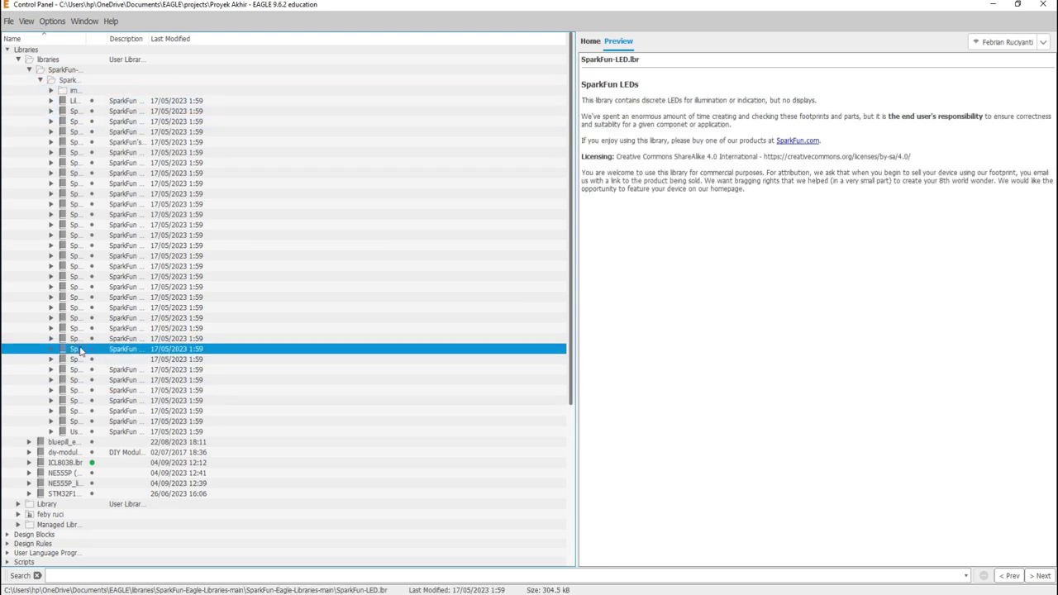
click(79, 329)
click(70, 339)
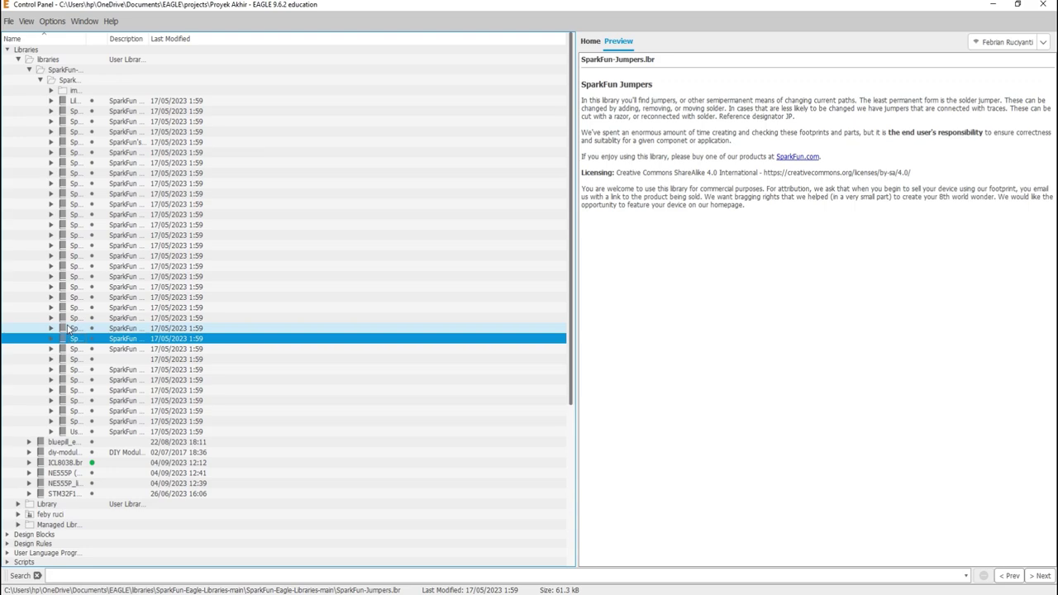
click(72, 329)
click(74, 350)
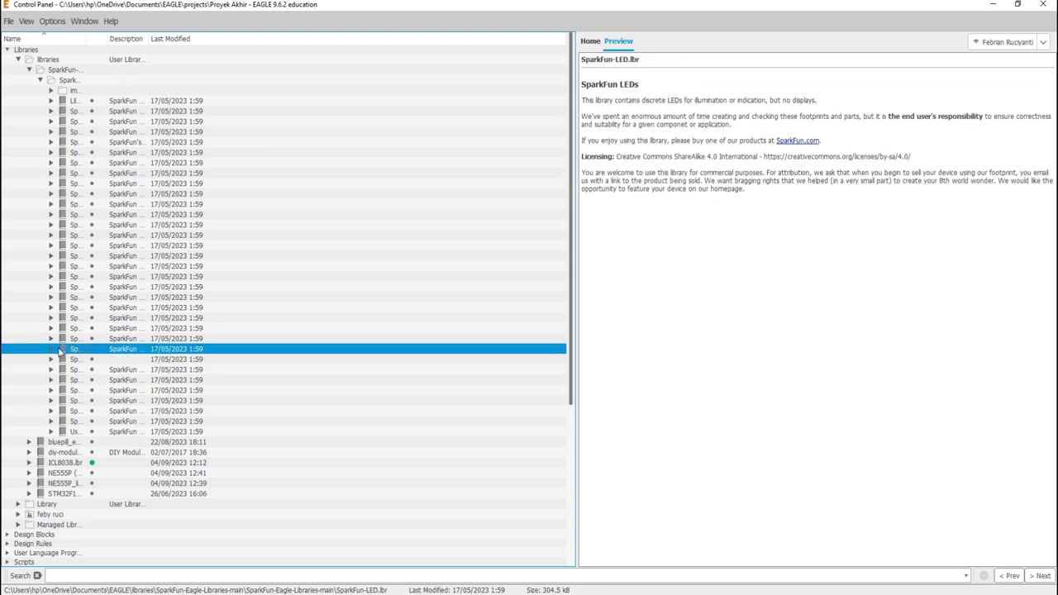
click(51, 349)
- Preview the LED devices through LED (Generic), then select SparkFun-LED.lbr and bring up its actions
click(94, 279)
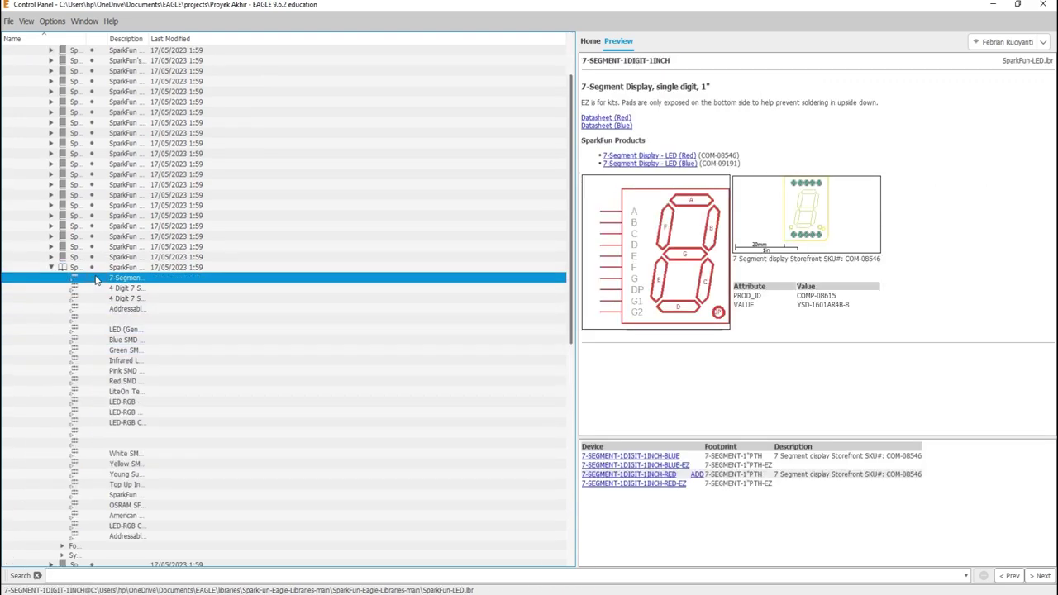
click(94, 288)
click(94, 308)
click(94, 329)
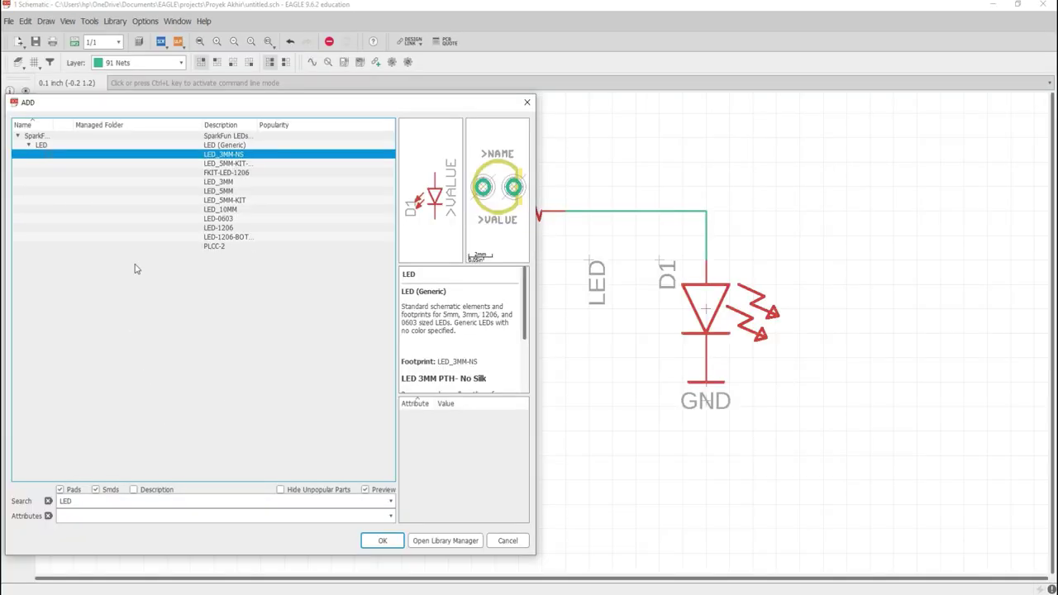
click(527, 101)
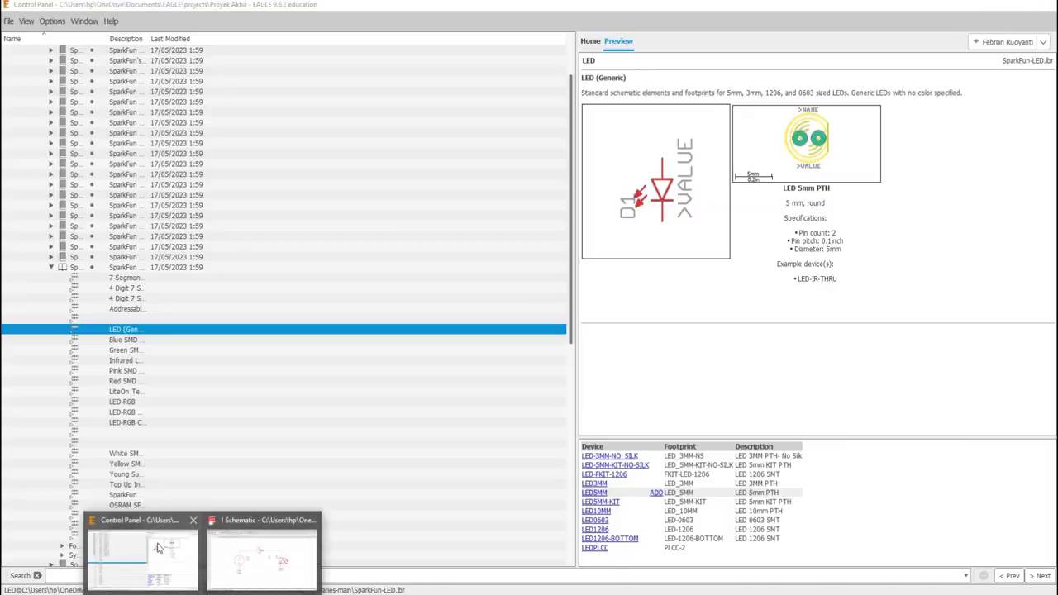
click(160, 547)
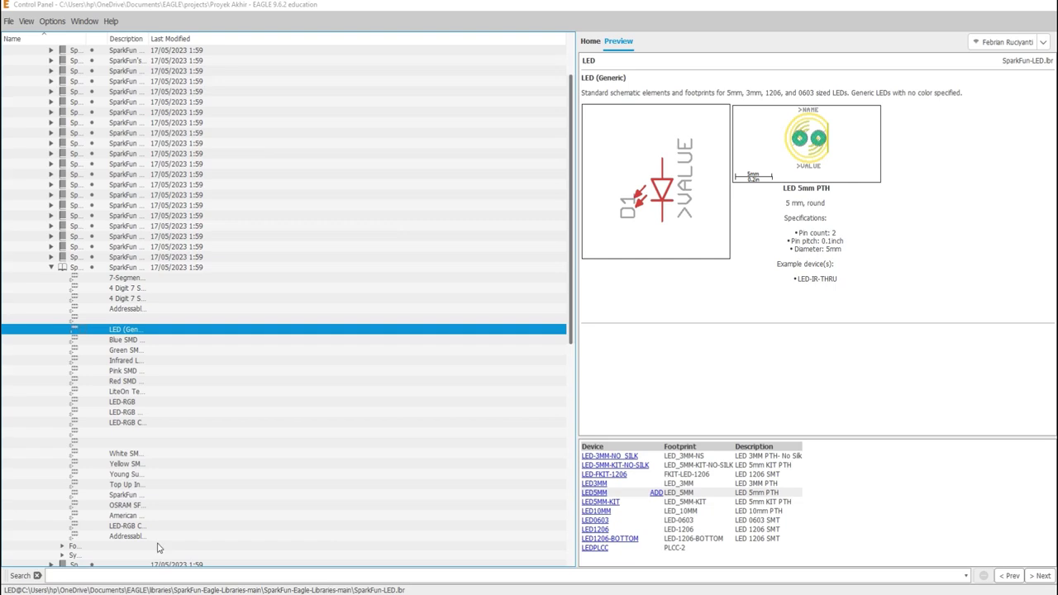
click(73, 269)
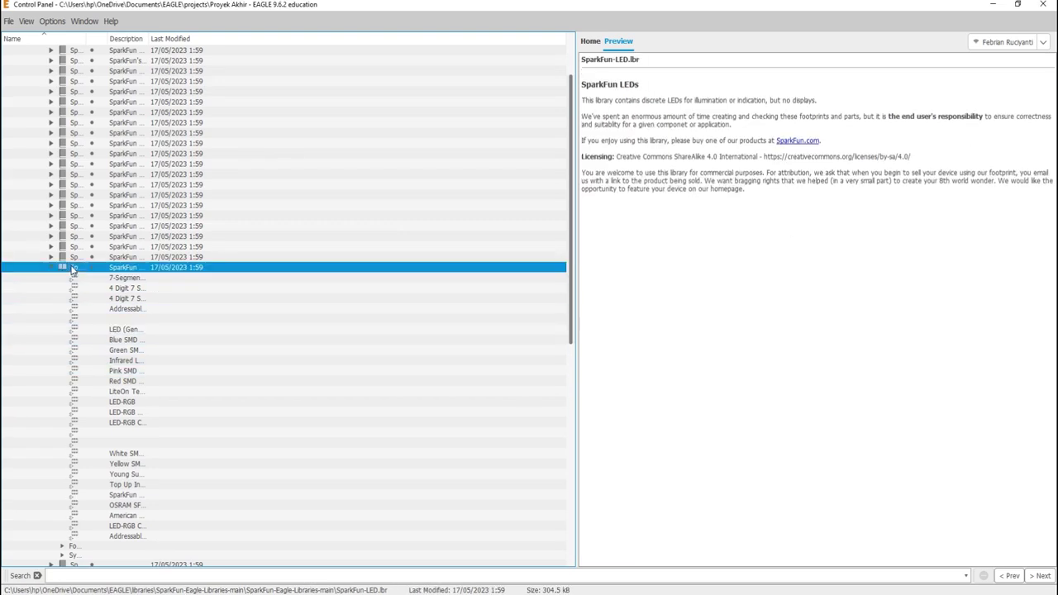
right_click(73, 269)
- Open the LED-BLUE device from SparkFun-LED.lbr in a maximized editor and launch Add Model
click(96, 271)
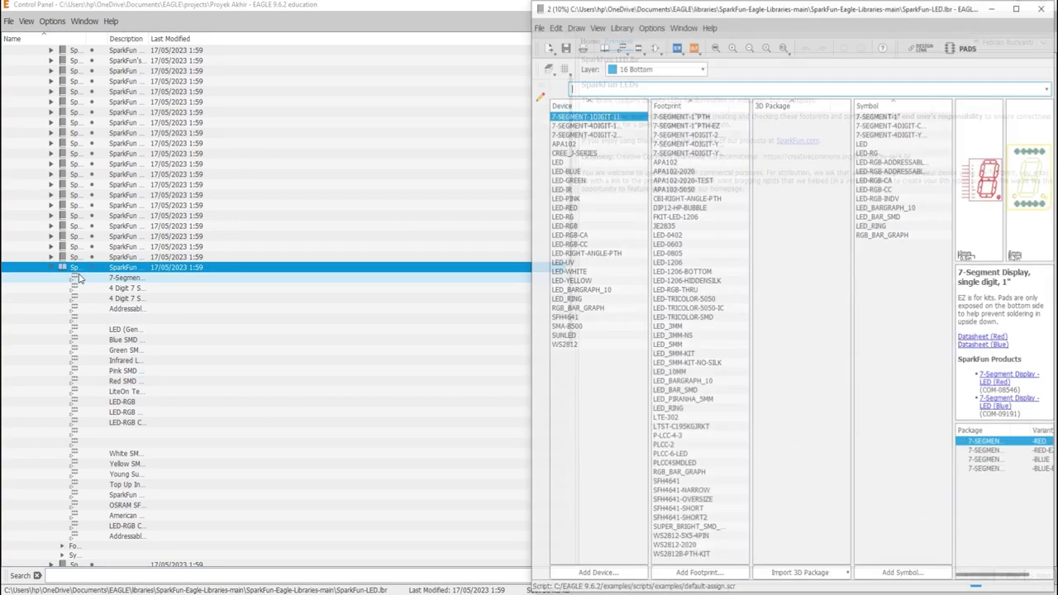
click(570, 216)
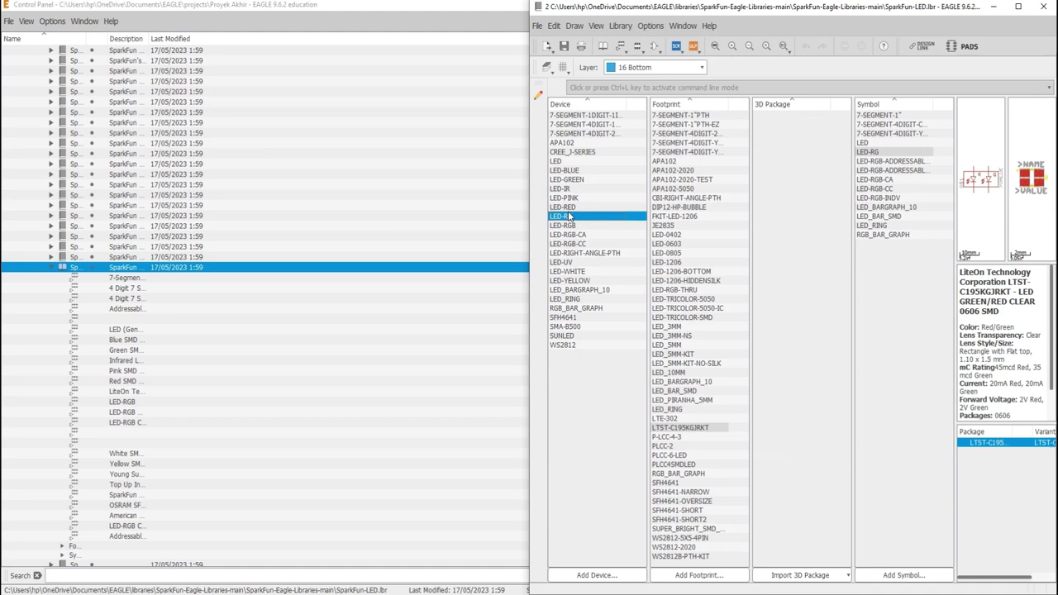
click(570, 235)
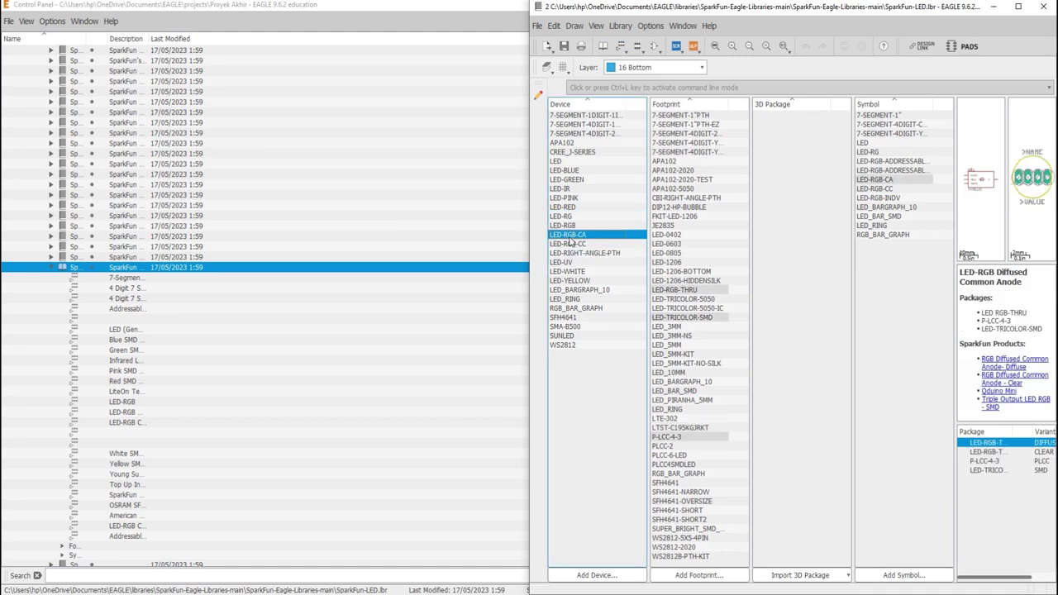
click(577, 309)
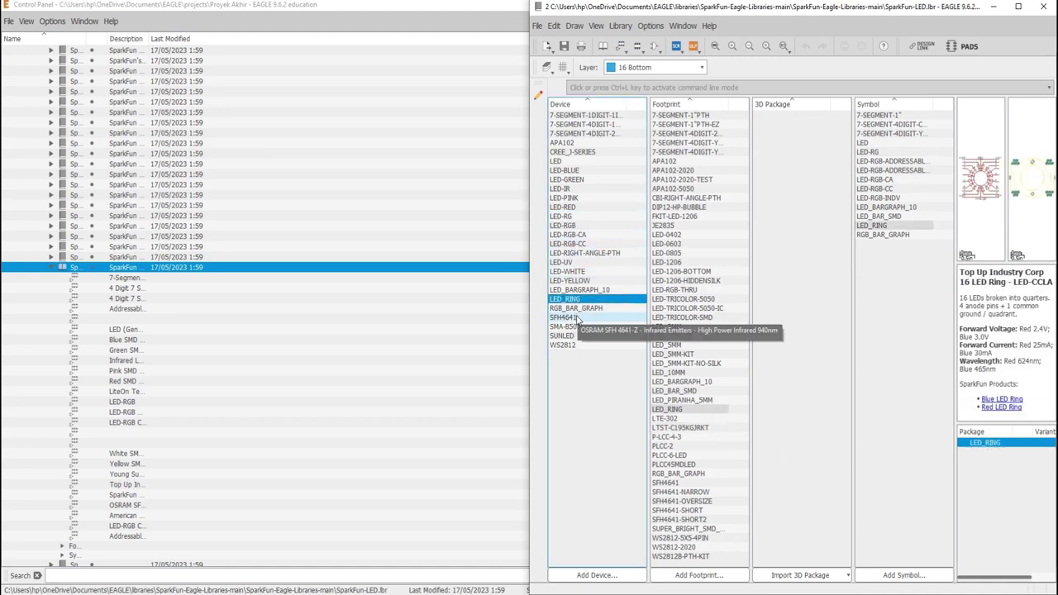
click(565, 170)
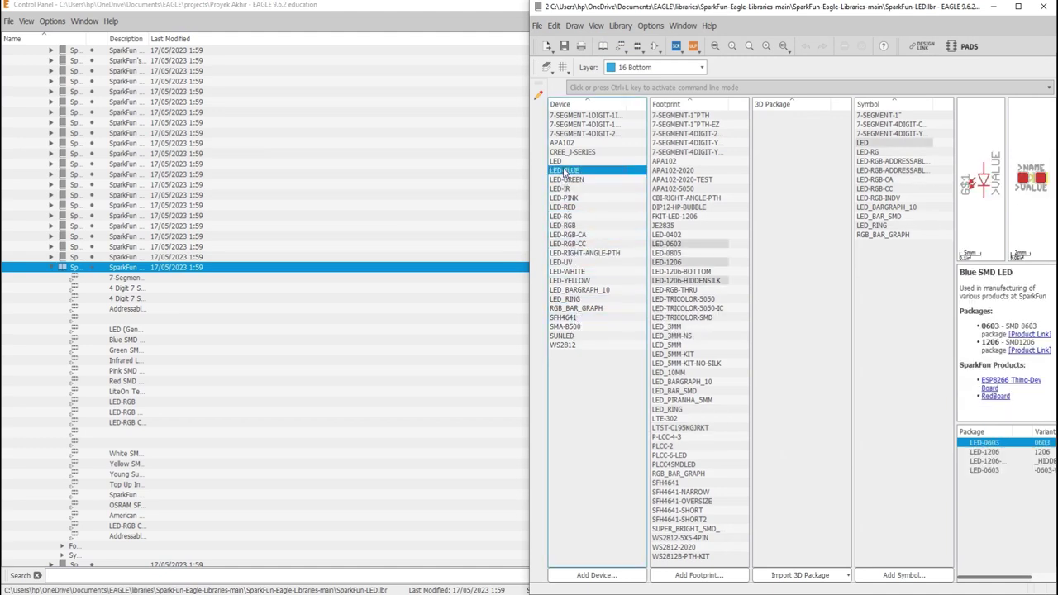
double_click(618, 170)
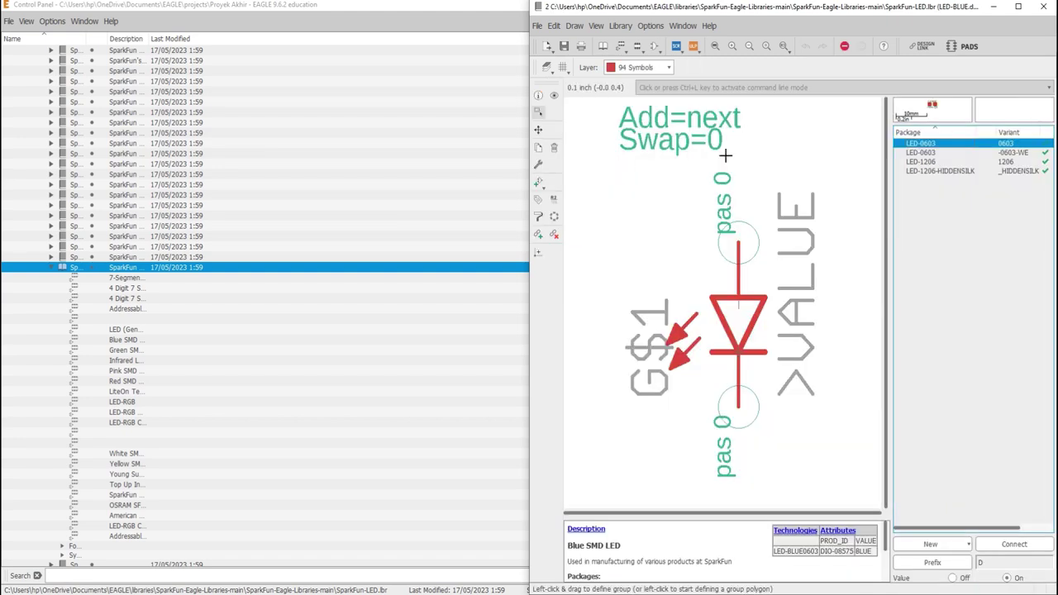
click(1018, 9)
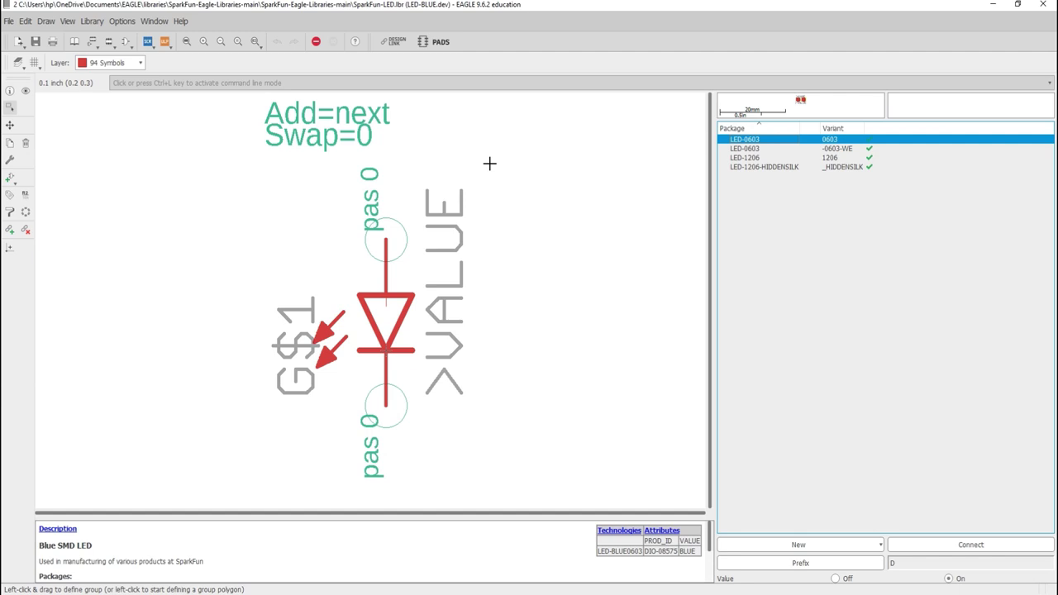
click(9, 229)
drag(197, 219, 334, 193)
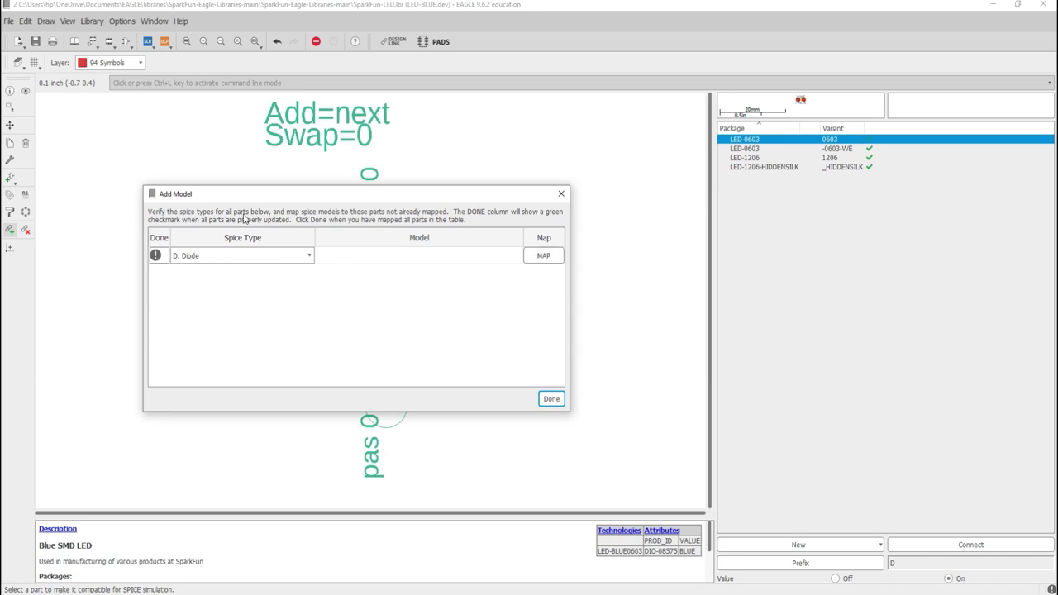
- Start mapping the diode and browse to D:\EAGLE 9.6.2\examples\spice\examples
click(529, 257)
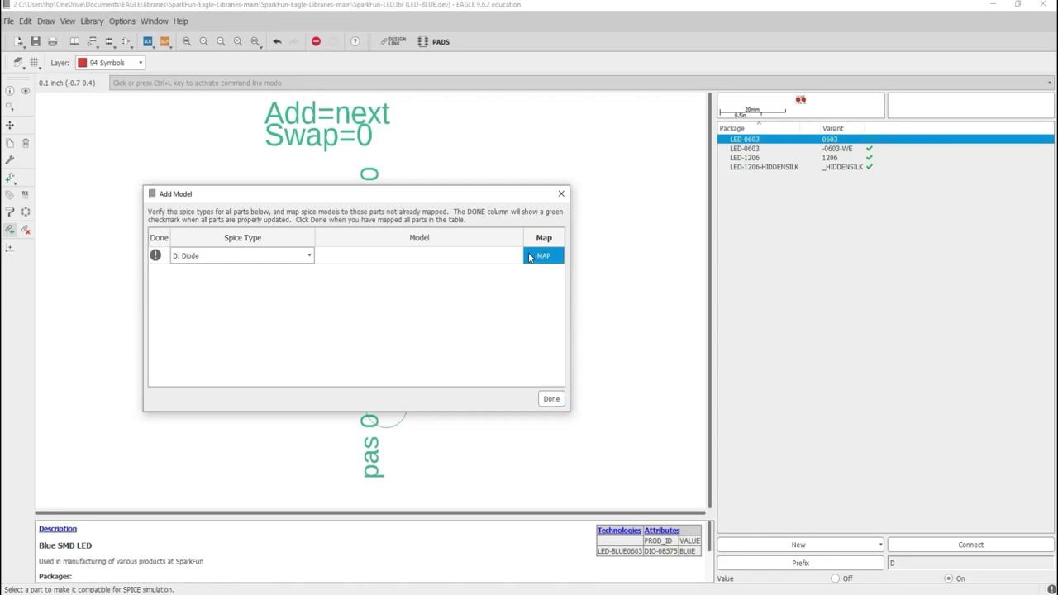
click(679, 162)
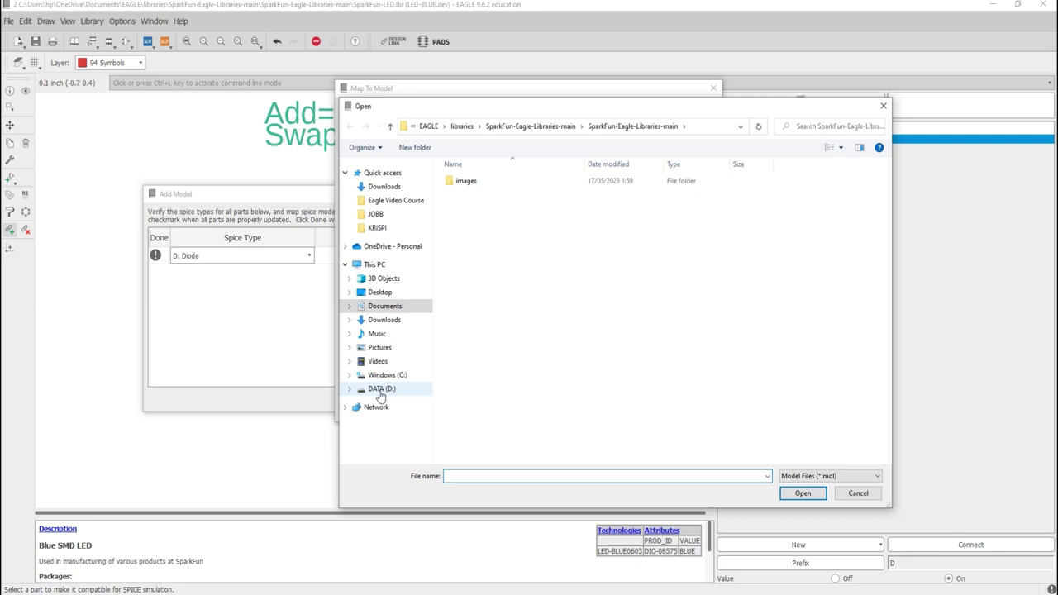
click(380, 392)
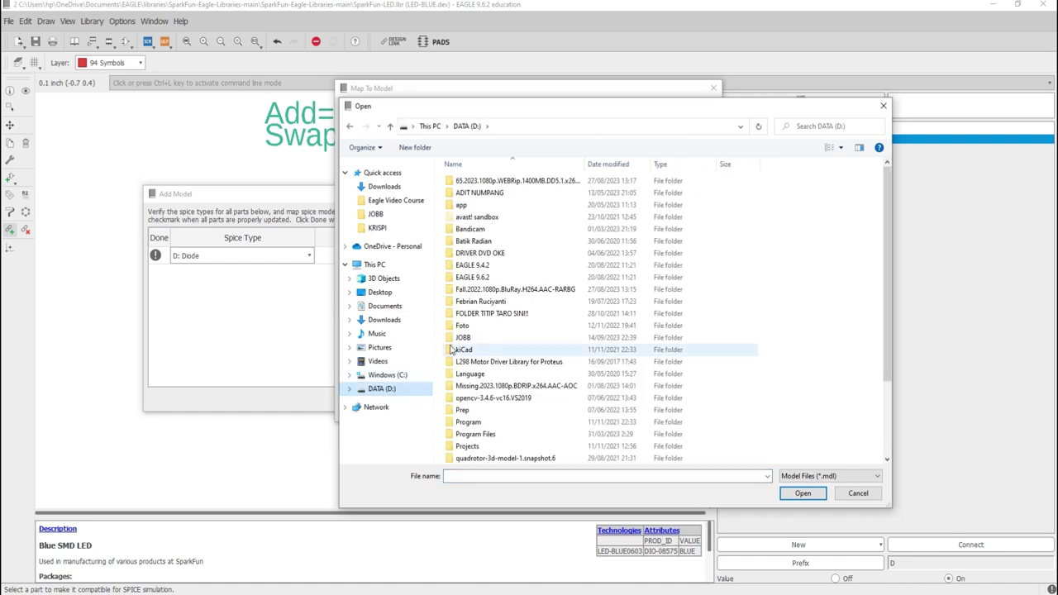
double_click(508, 277)
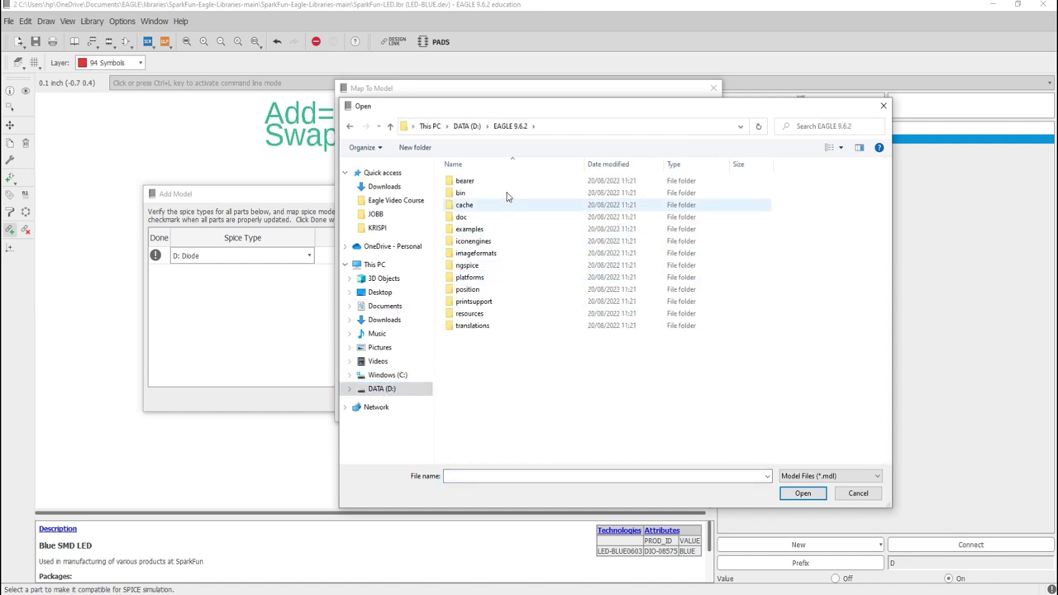
double_click(480, 229)
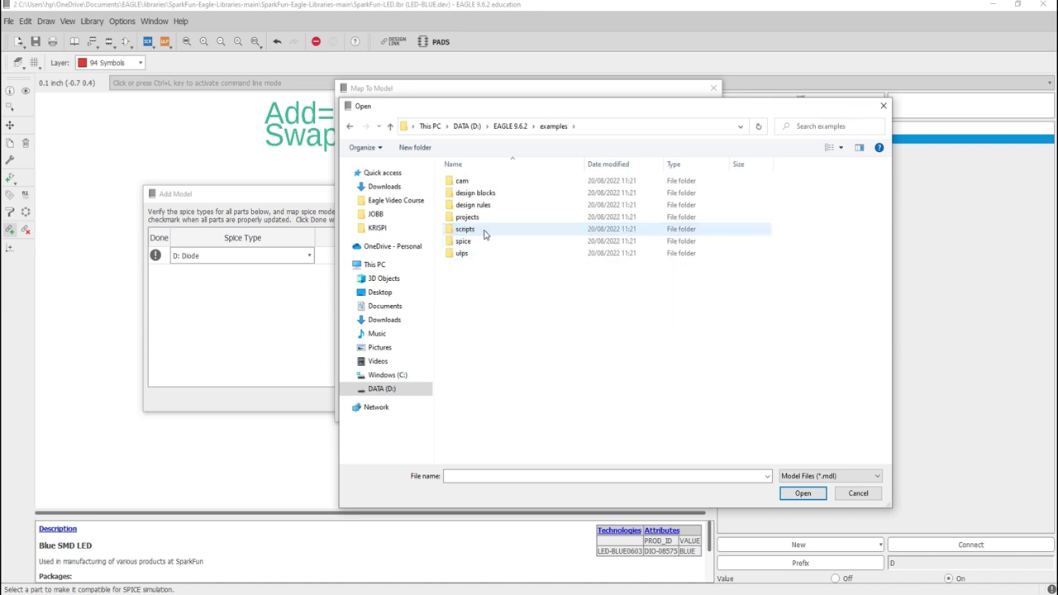
double_click(484, 240)
click(475, 182)
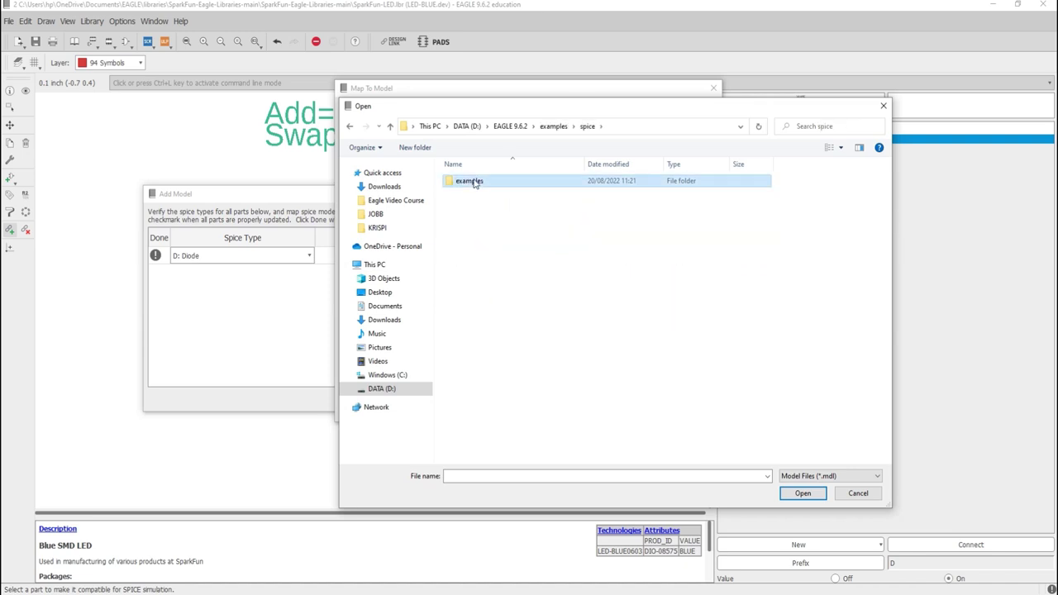
double_click(475, 182)
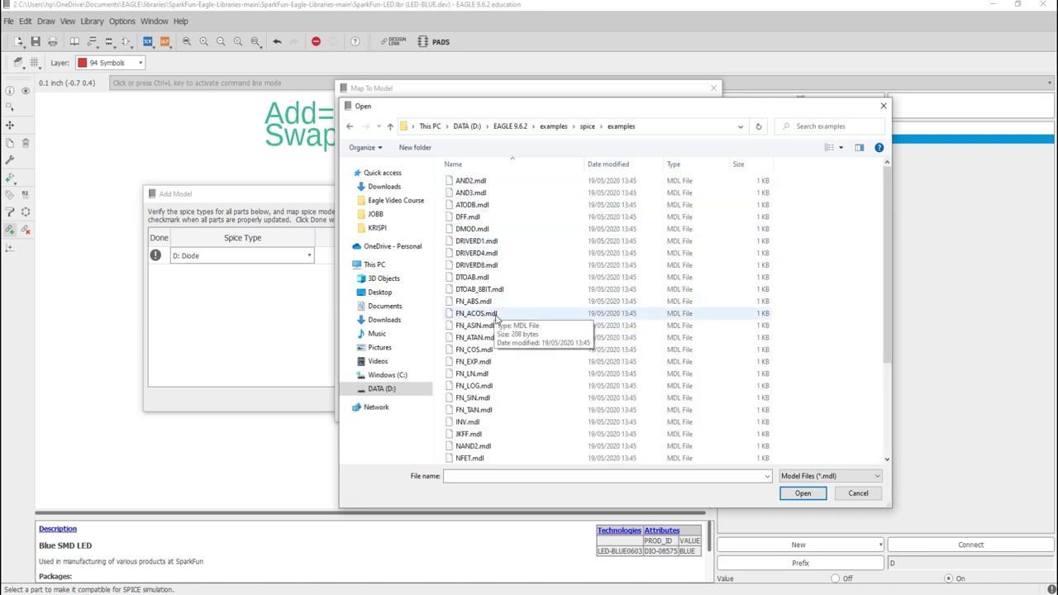
- Select and load the DMOD.mdl diode model file
scroll(497, 318, down, 1)
scroll(496, 318, down, 2)
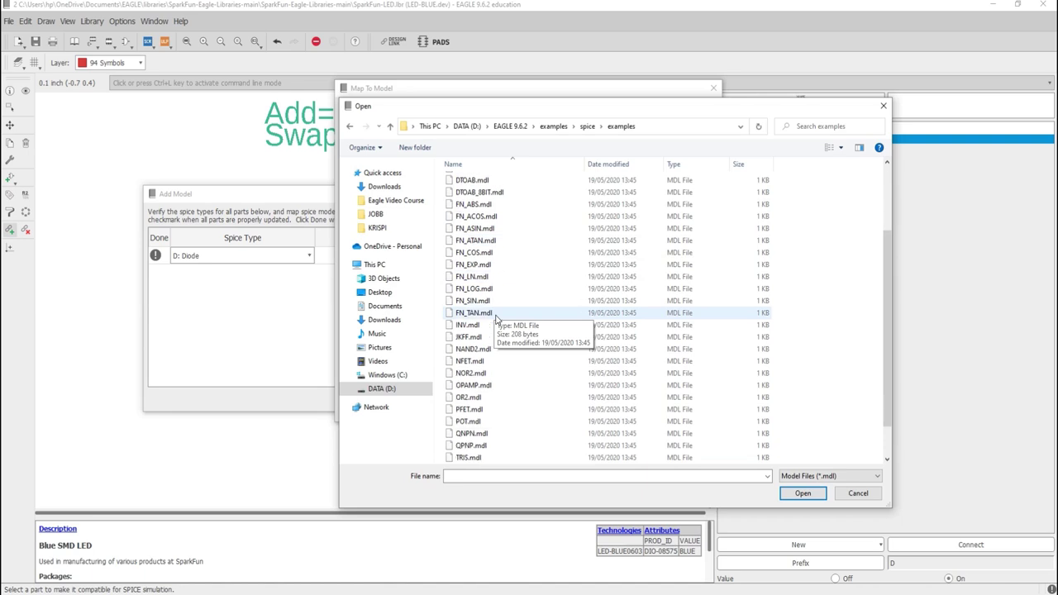
scroll(497, 318, up, 2)
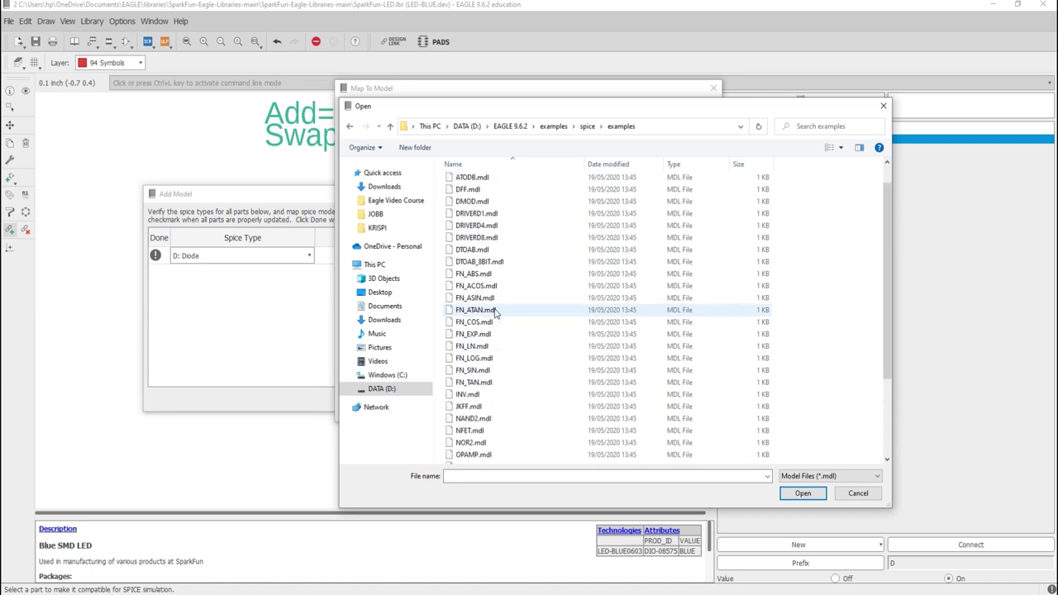
click(477, 204)
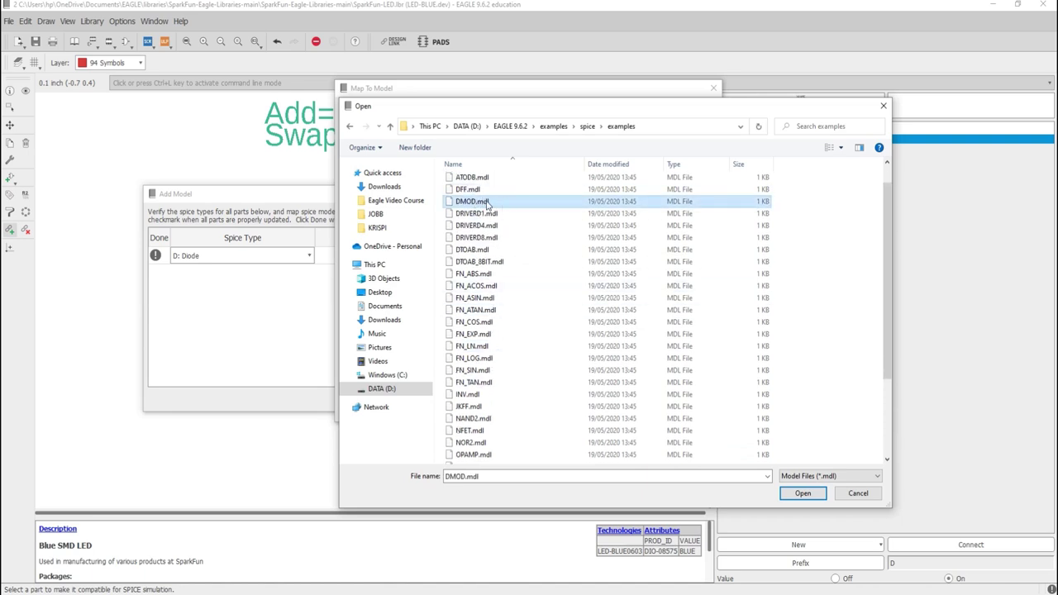
click(802, 494)
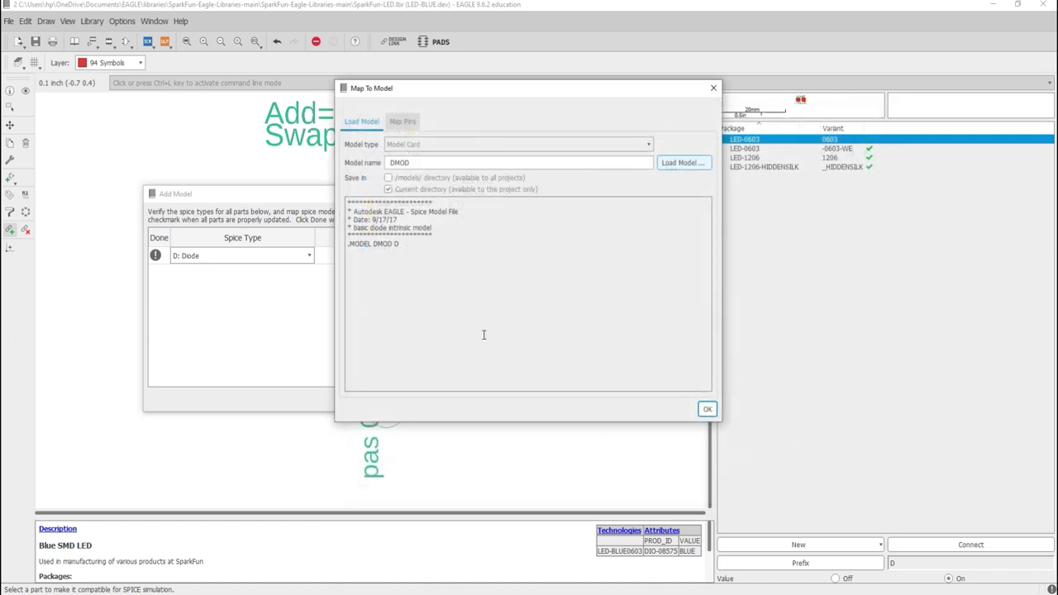
- Confirm the DMOD model, acknowledge its save to the library, and accept the C and A pin mapping
click(707, 409)
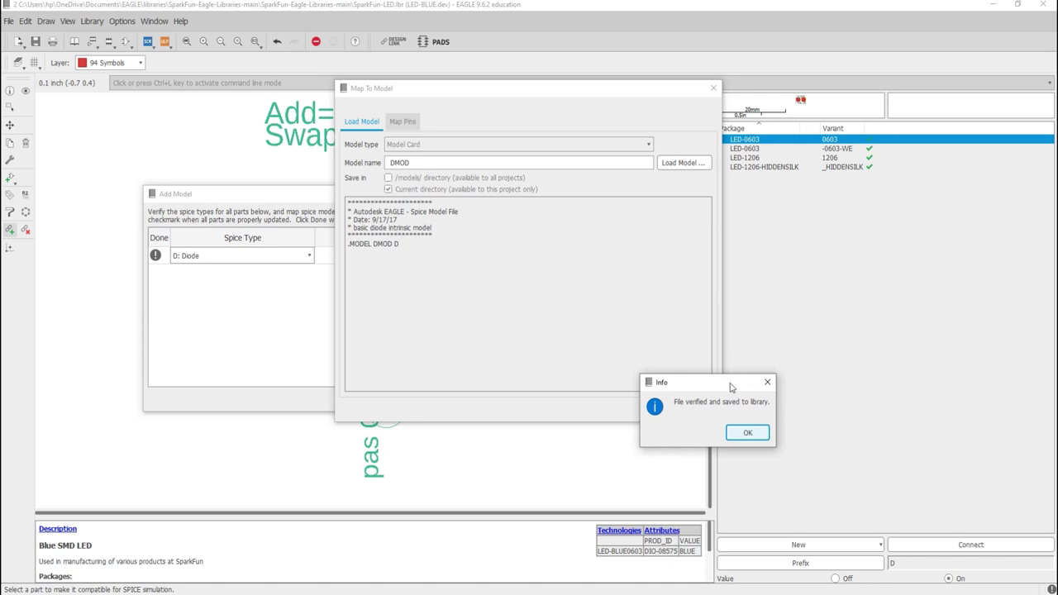
drag(731, 387, 621, 294)
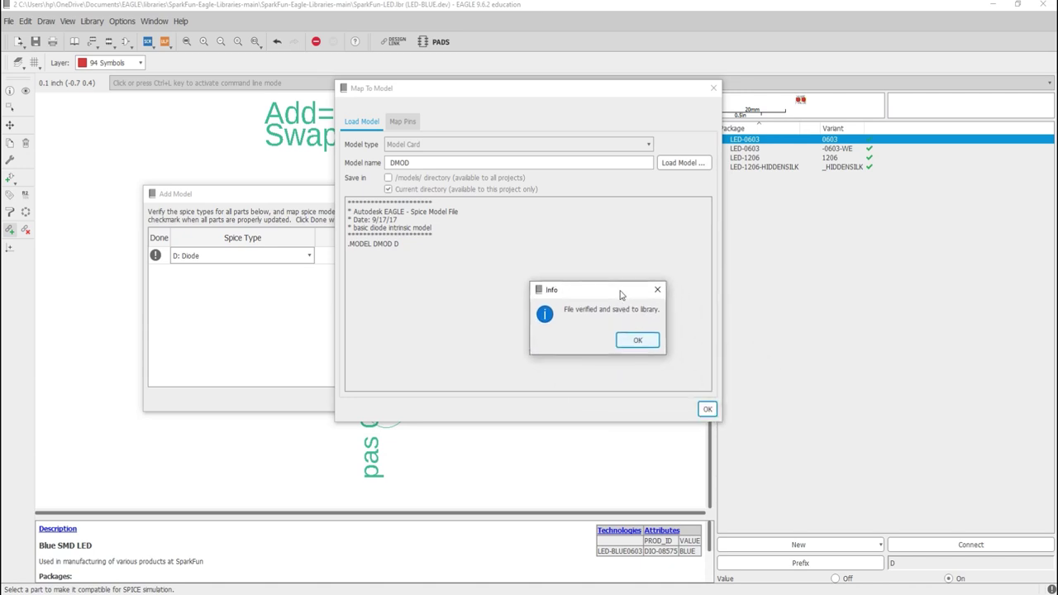
click(650, 345)
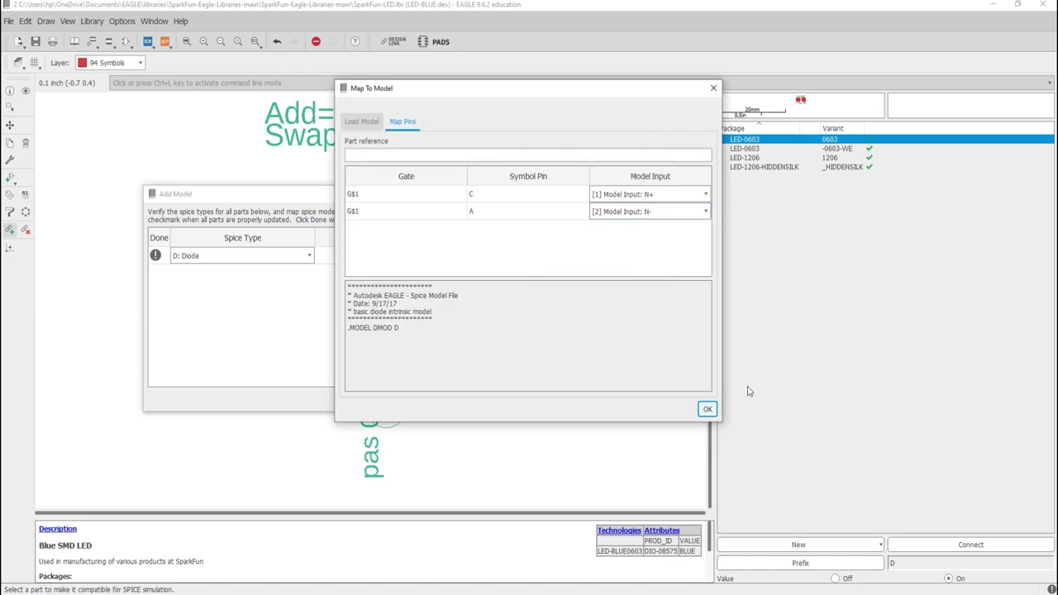
click(709, 410)
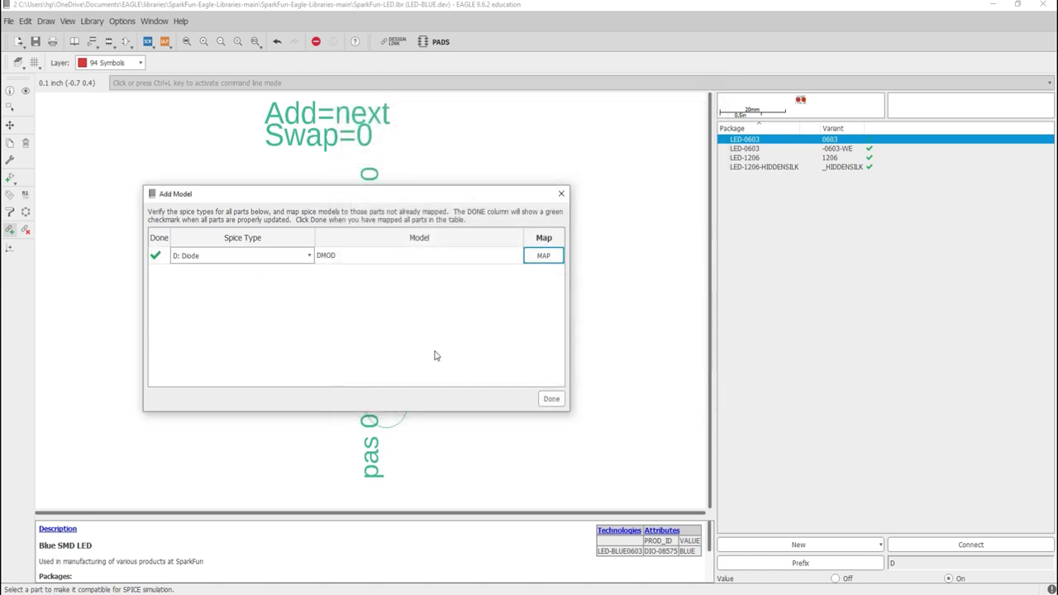
- Finish the LED SPICE model, save the library, and open the LED schematic's simulation settings
click(551, 399)
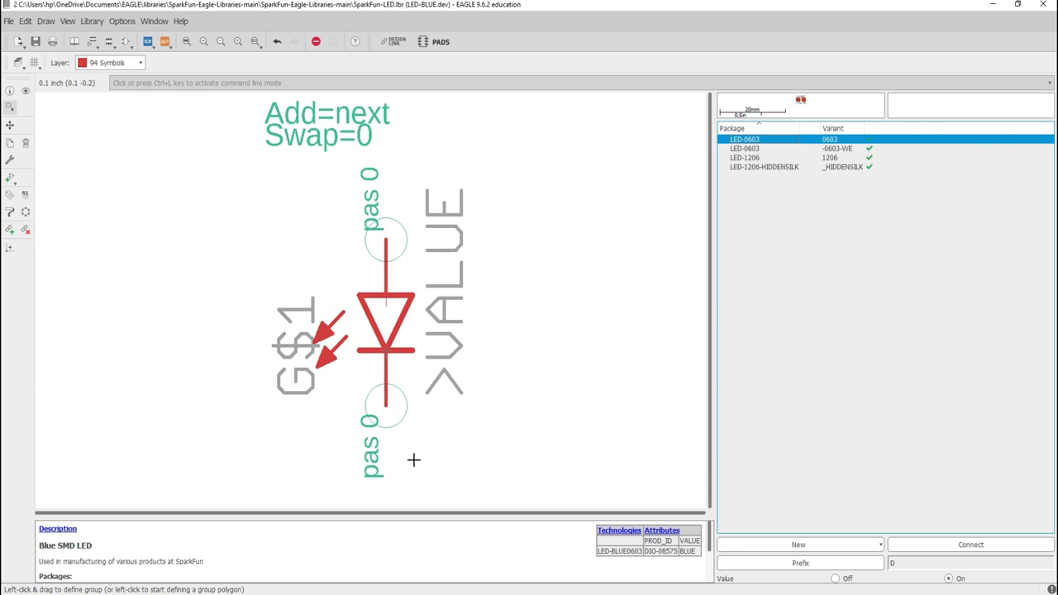
click(1042, 4)
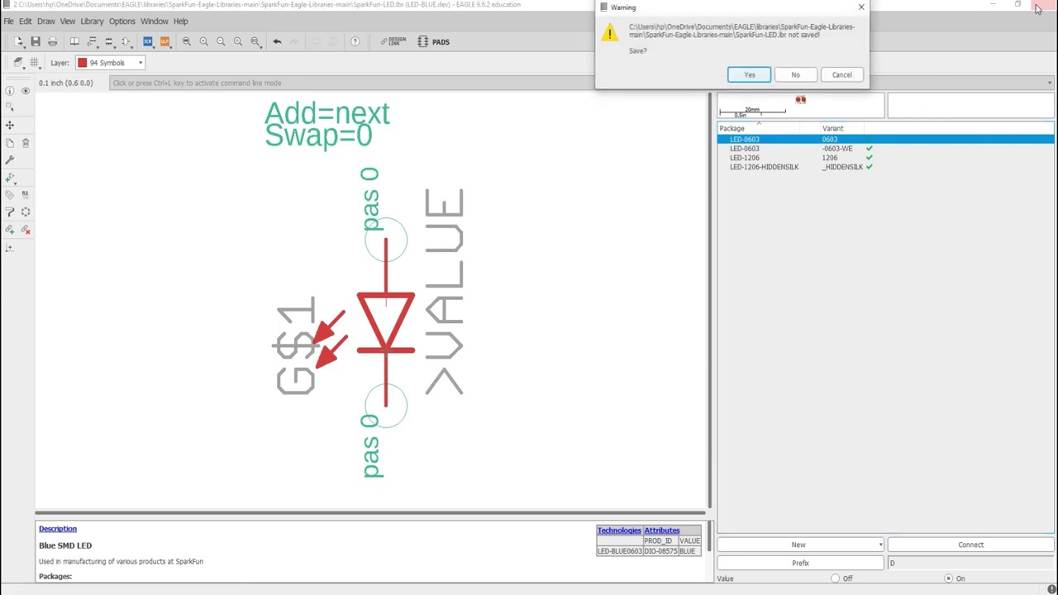
click(761, 73)
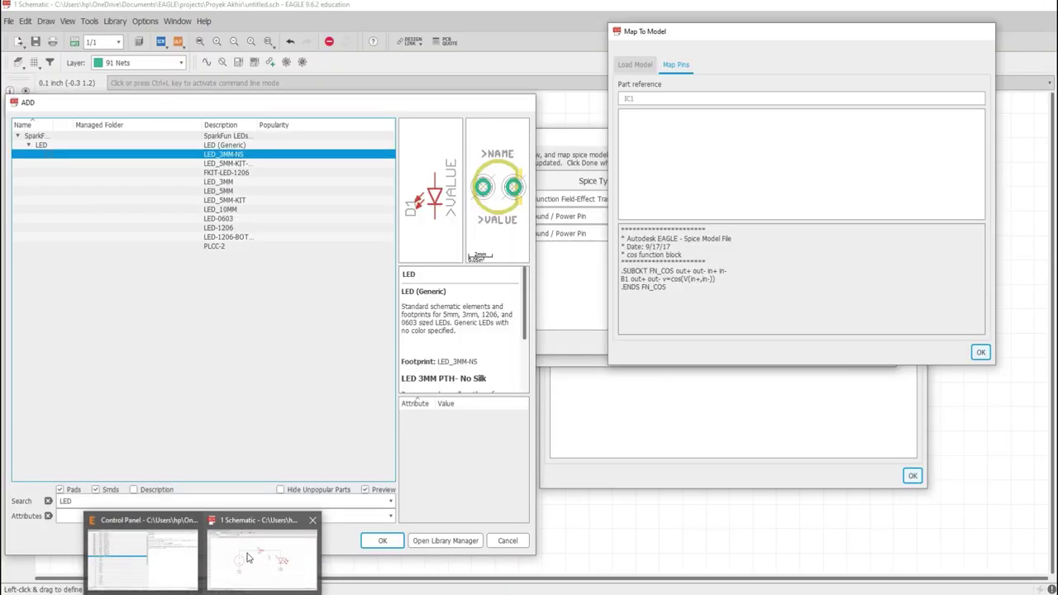
click(263, 552)
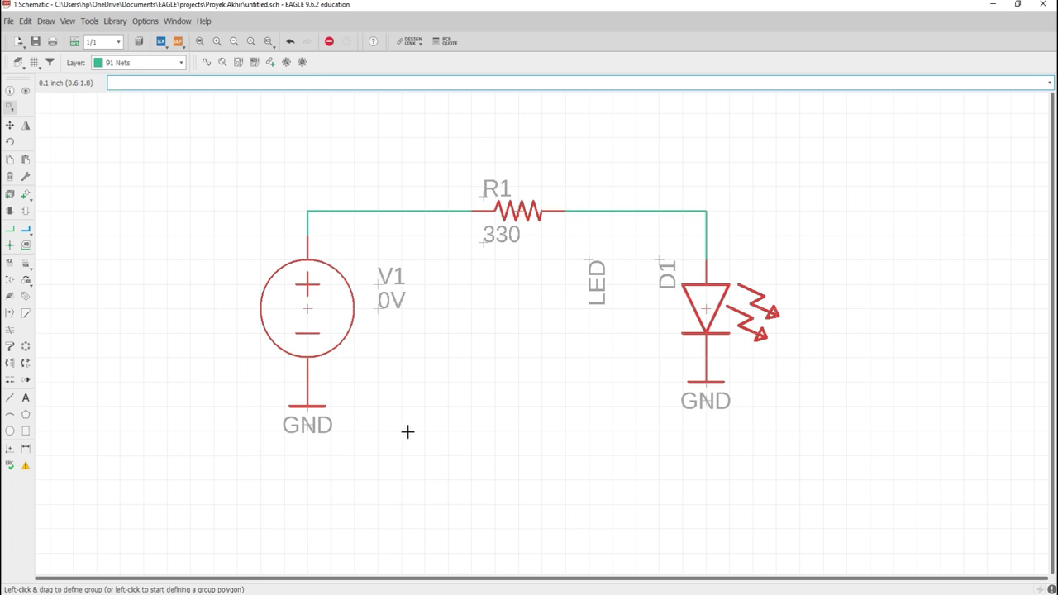
click(208, 64)
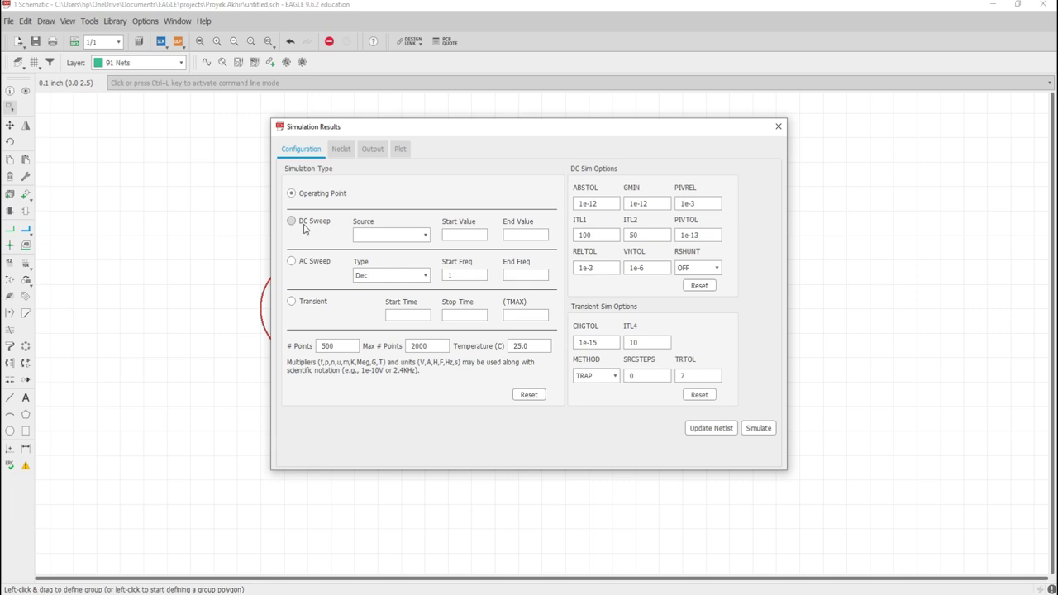
- Try DC Sweep and look at its source list, then settle on AC Sweep instead
click(305, 226)
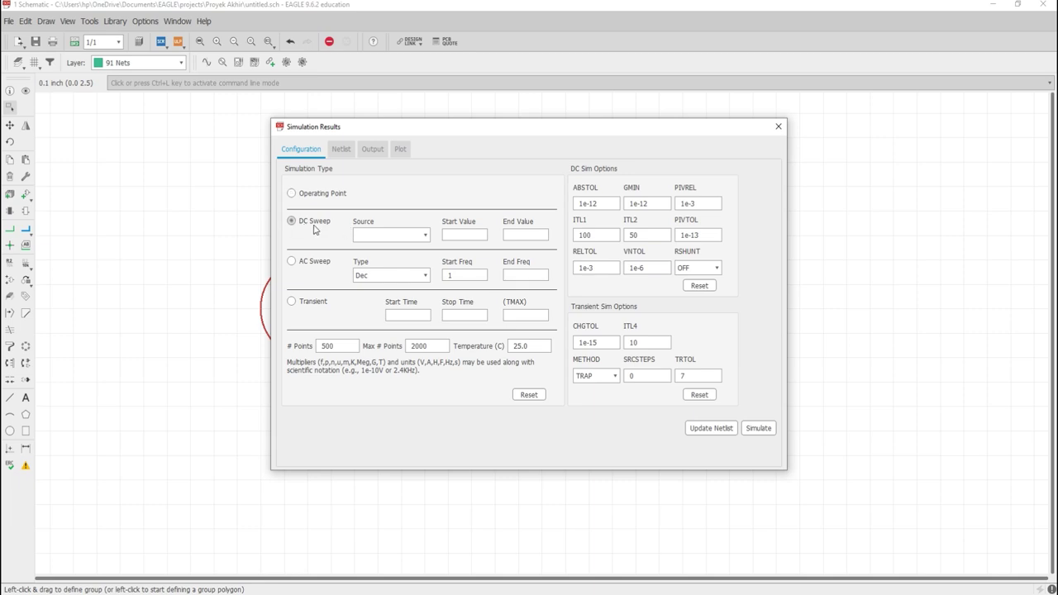
click(402, 237)
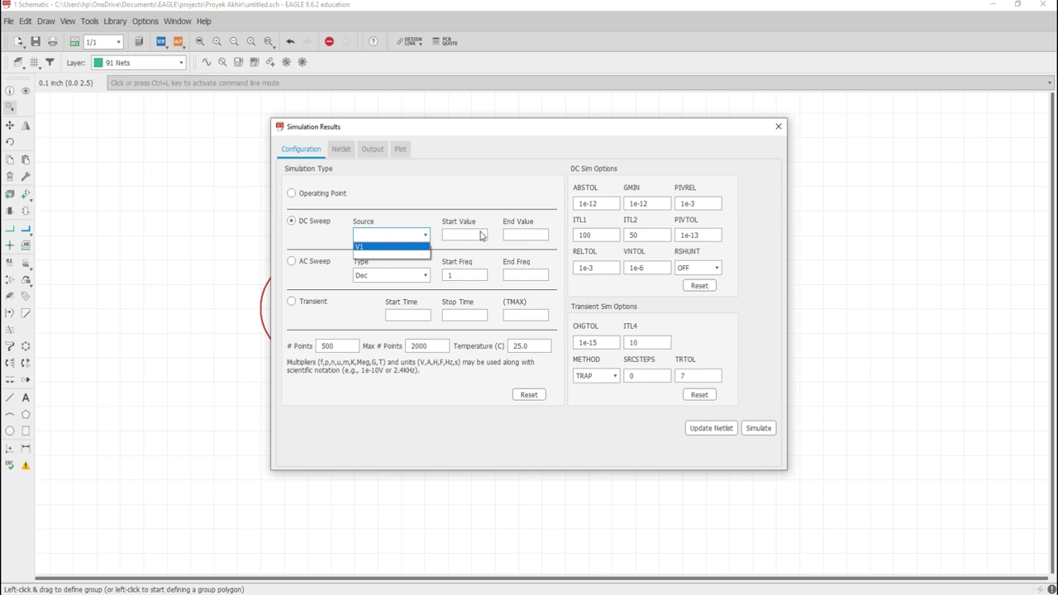
click(336, 235)
click(292, 263)
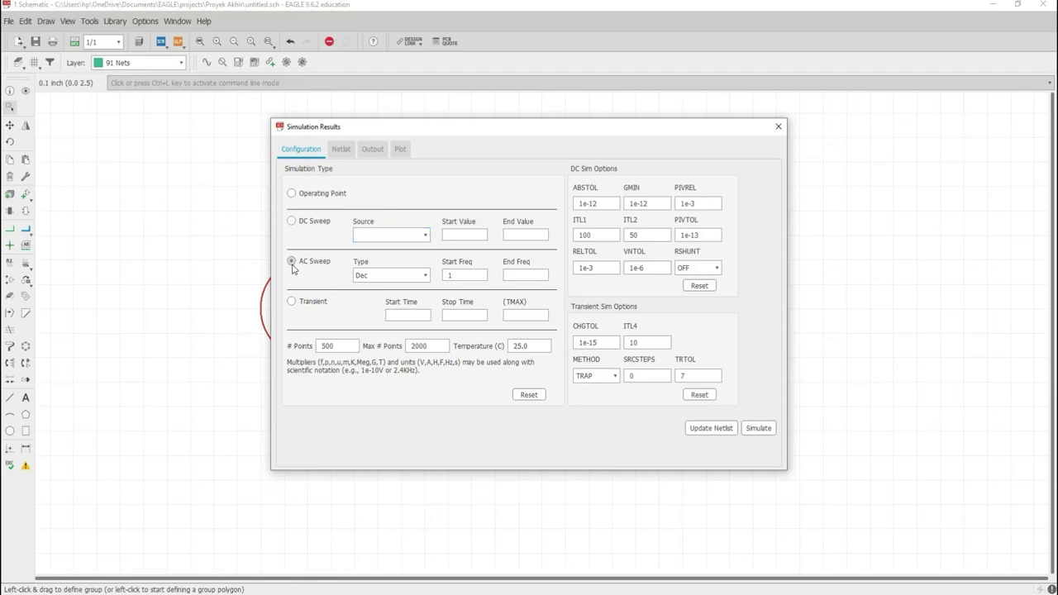
- Keep the AC sweep scale at Dec, then switch the simulation type to Transient
click(420, 275)
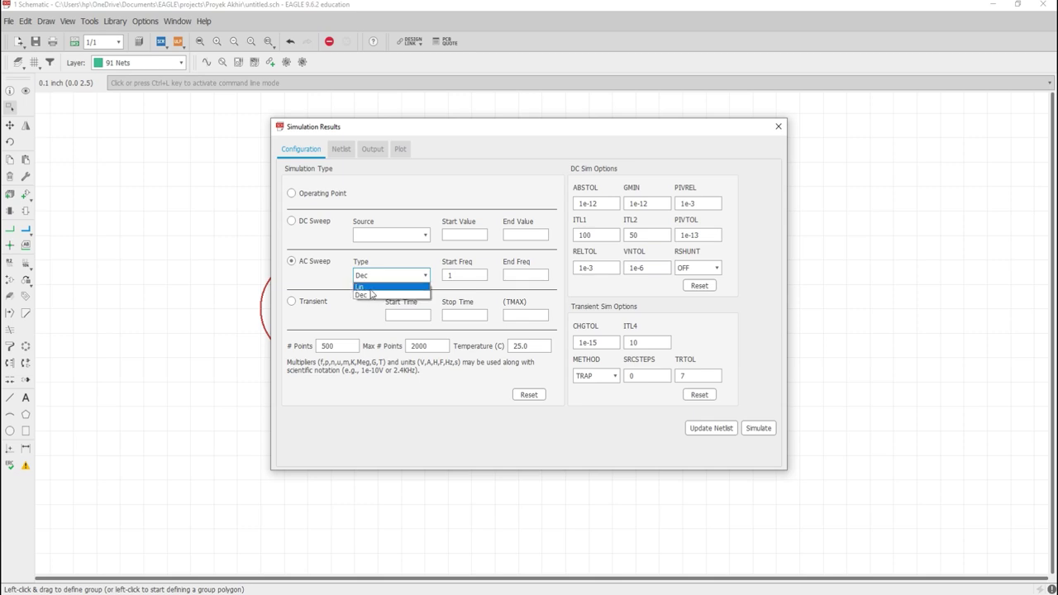
click(367, 296)
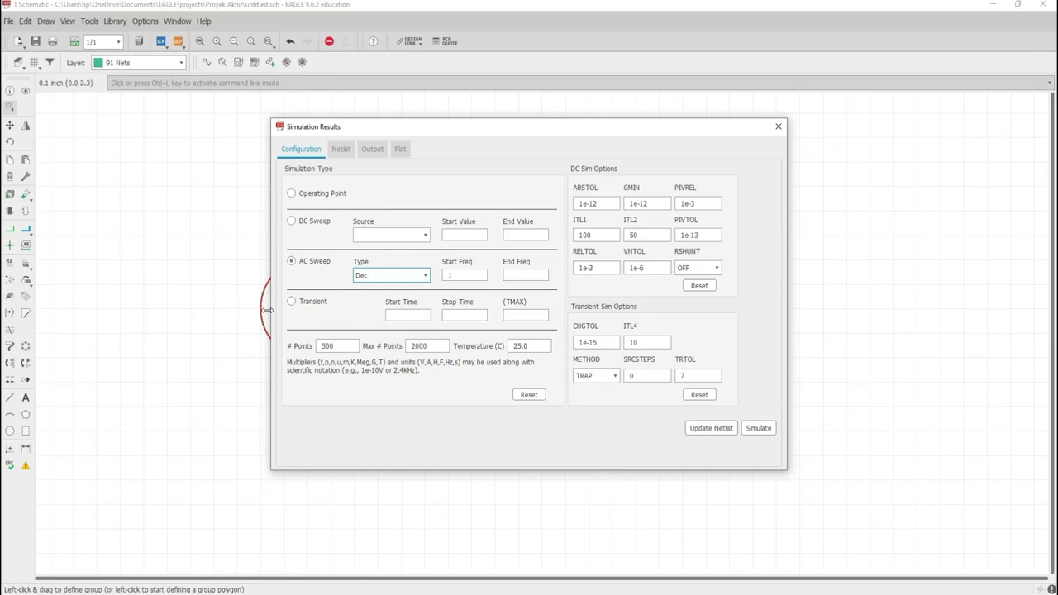
click(292, 302)
click(292, 306)
click(532, 314)
click(422, 348)
- Open the Netlist tab and inspect the options line ending in 7 NODE
click(337, 149)
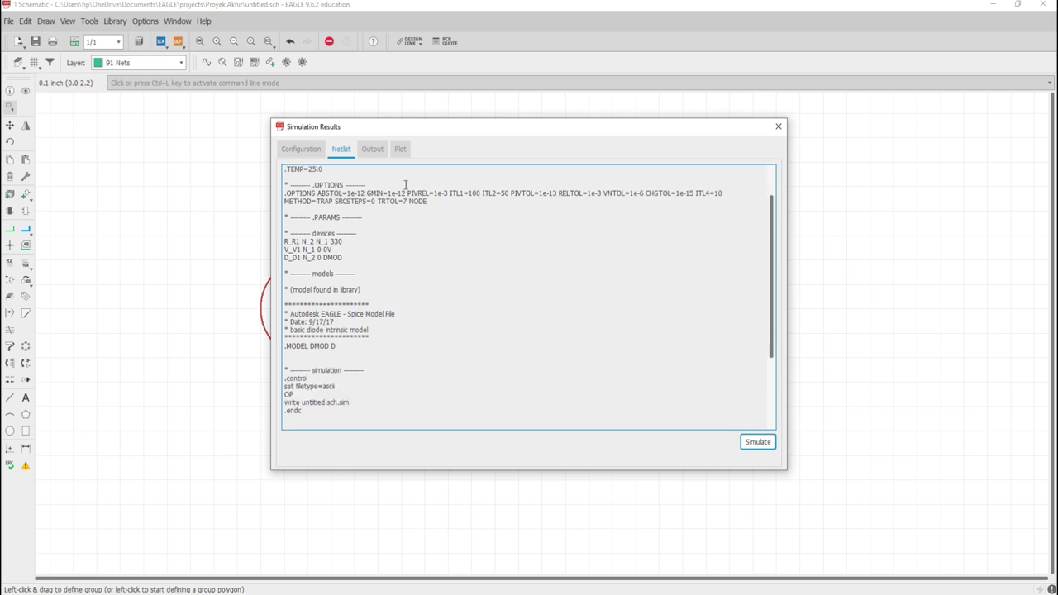
scroll(409, 186, down, 3)
scroll(423, 219, up, 2)
scroll(423, 220, up, 2)
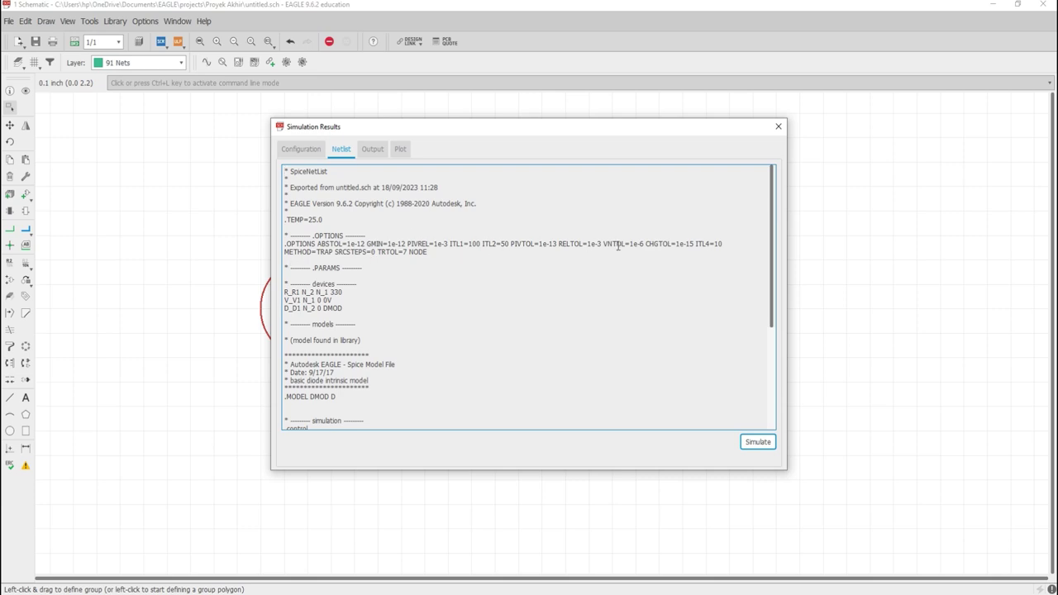
drag(449, 258, 284, 245)
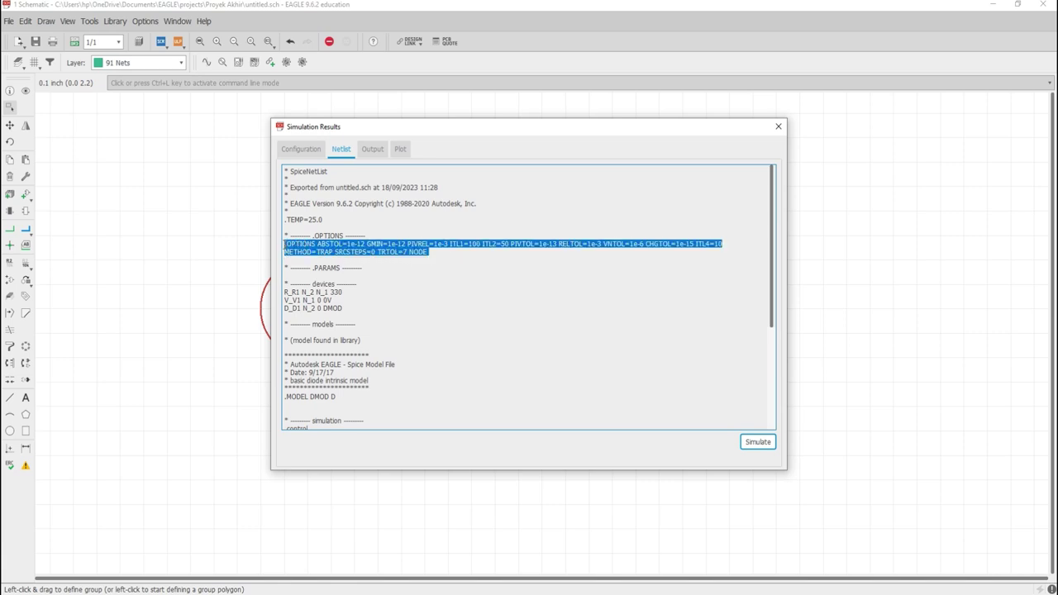
click(517, 276)
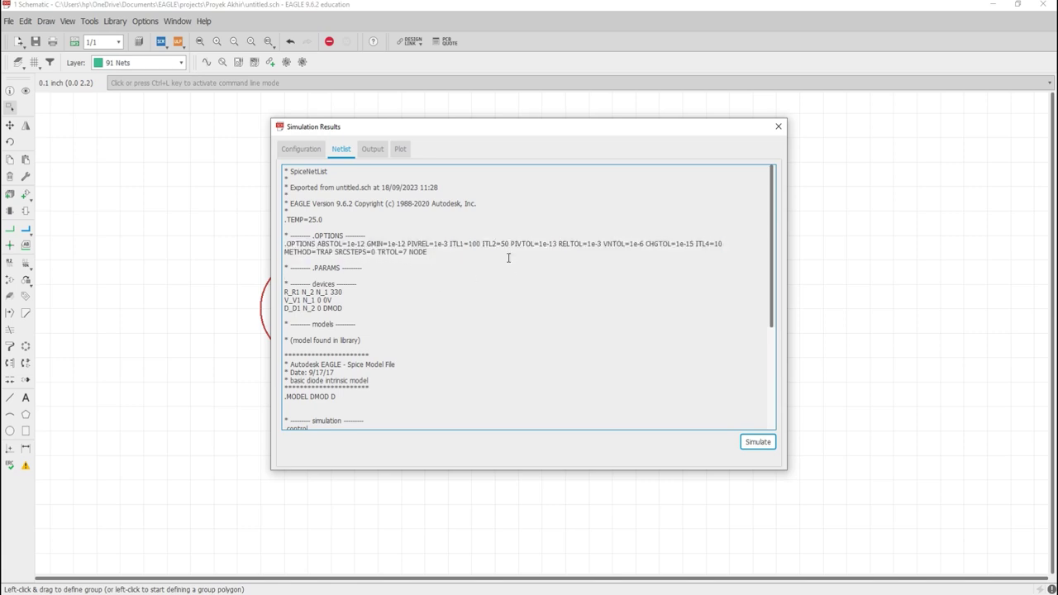
- Highlight the three device lines: R_R1 330, V_V1 0V and D_D1 DMOD
scroll(509, 260, down, 1)
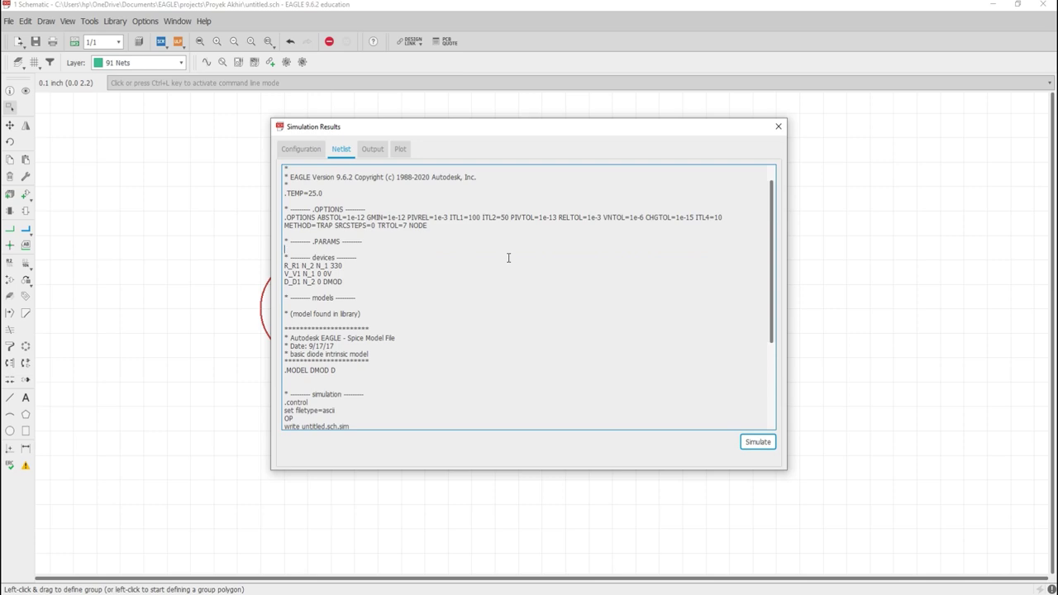
scroll(508, 257, down, 1)
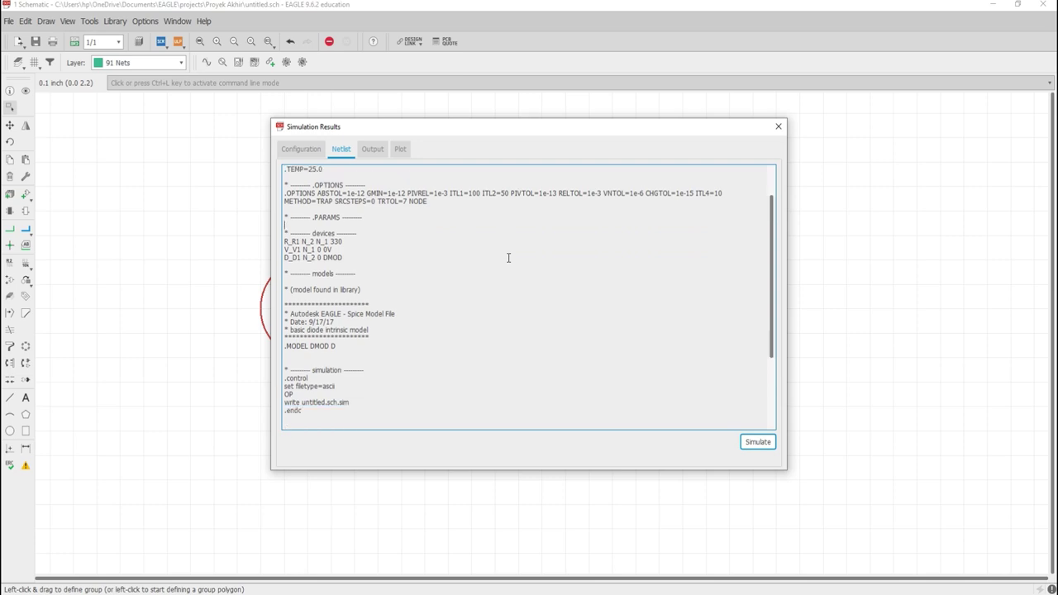
scroll(509, 257, up, 2)
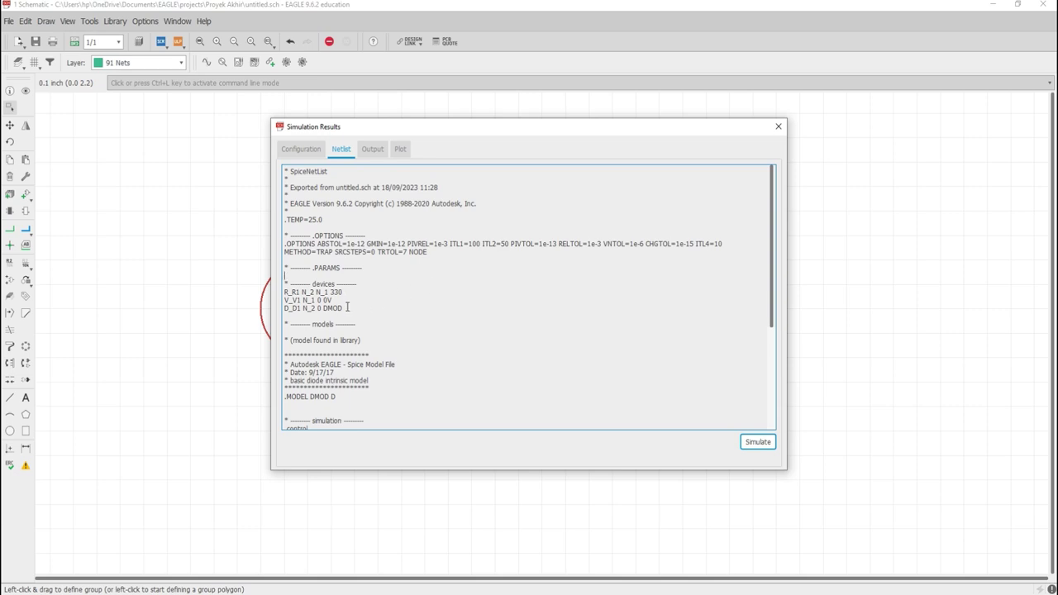
drag(345, 308, 278, 290)
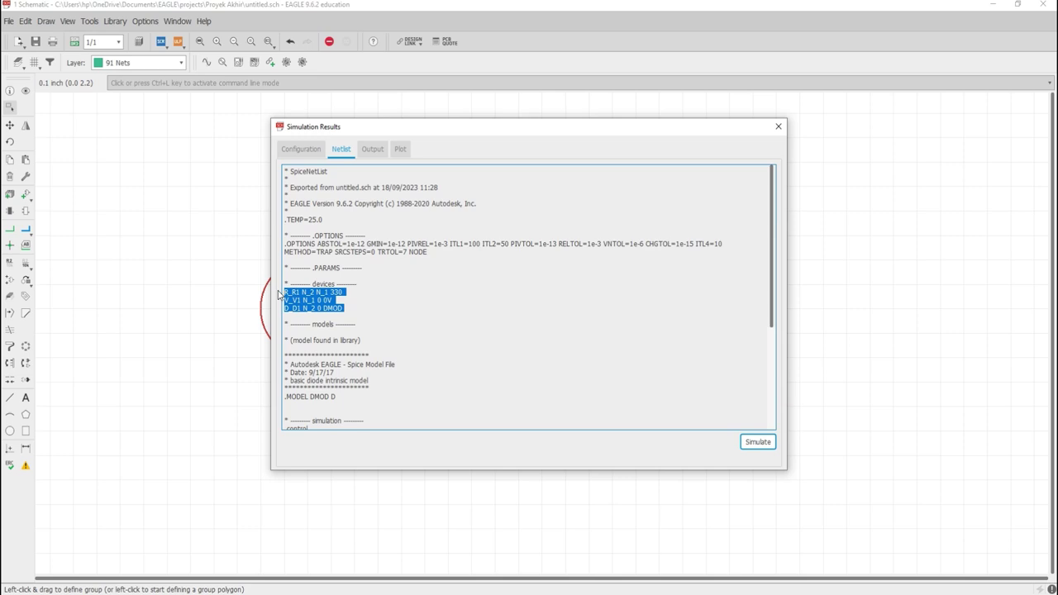
click(428, 313)
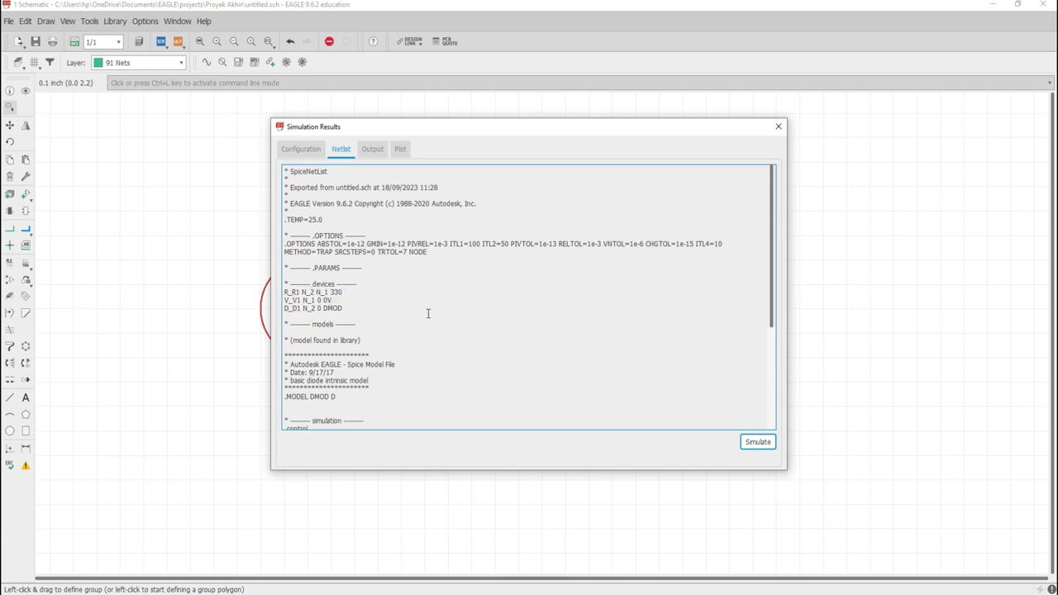
- Use the Value tool to change voltage source V1 from 0V to 6V
click(371, 150)
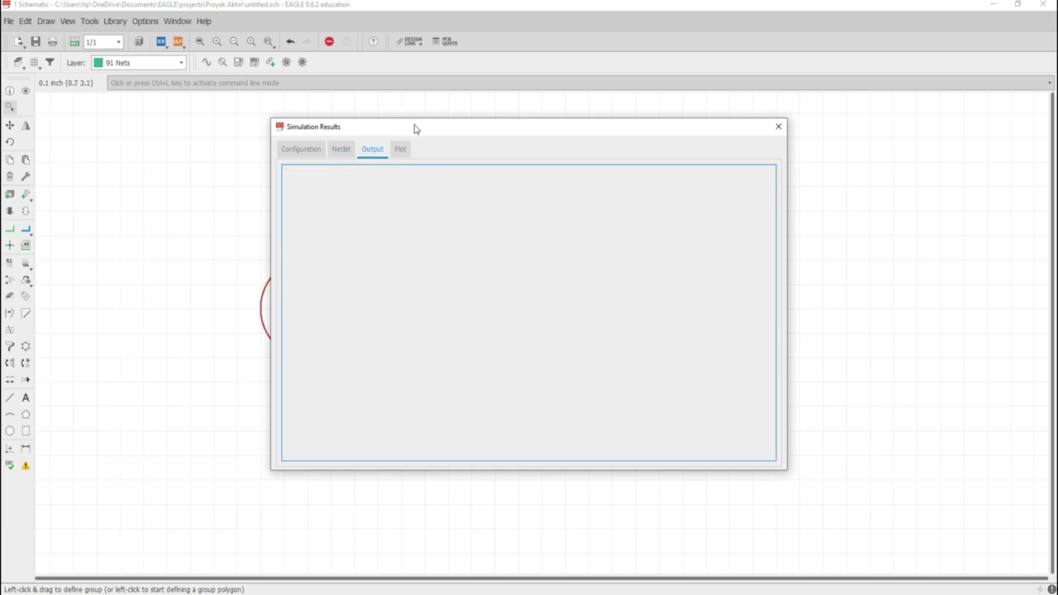
drag(415, 129, 747, 159)
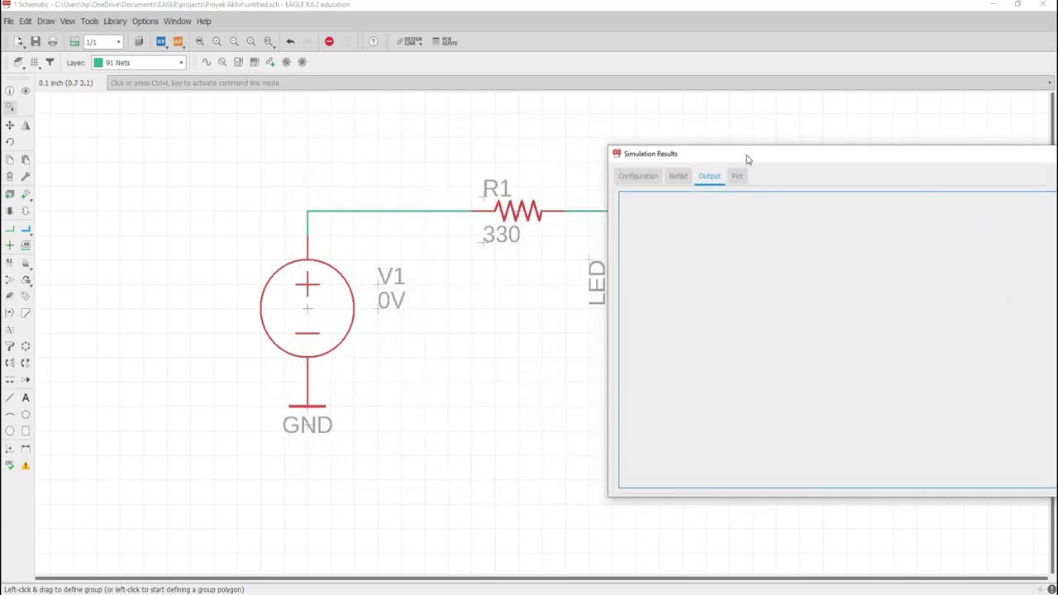
click(307, 312)
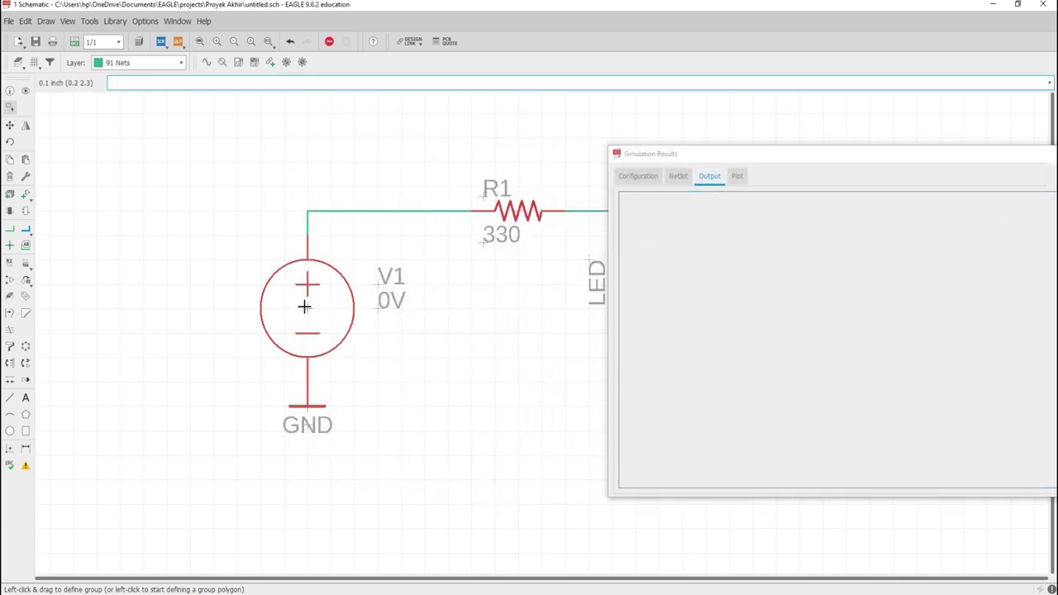
click(26, 262)
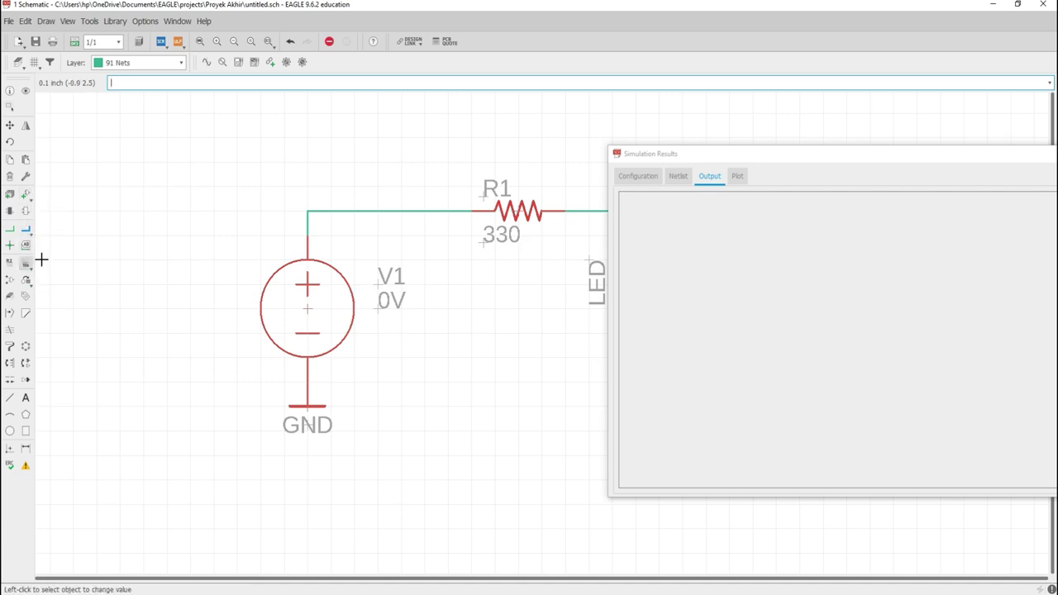
click(308, 308)
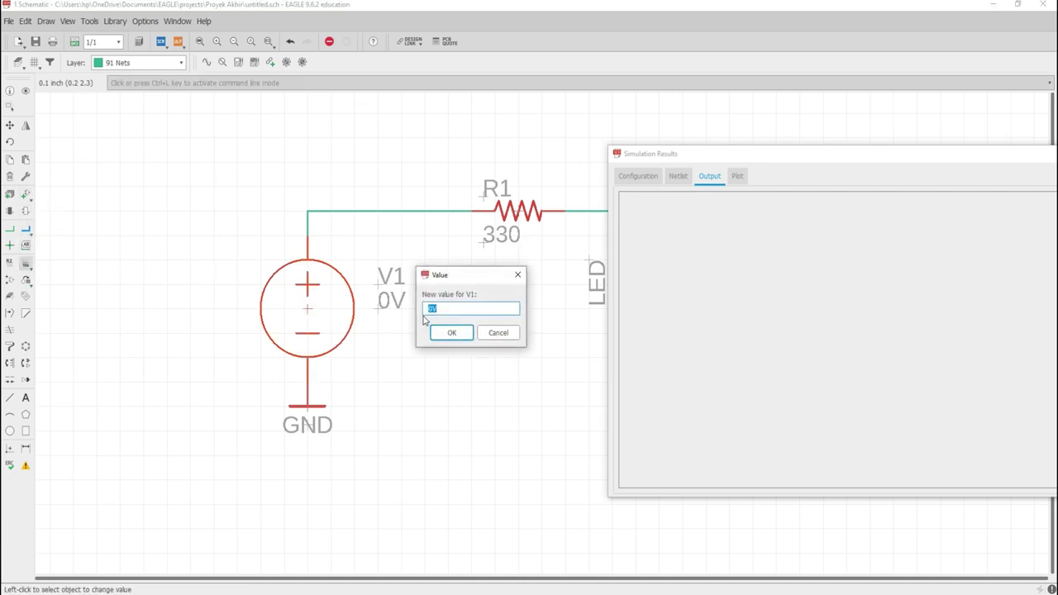
text(6V)
key(Return)
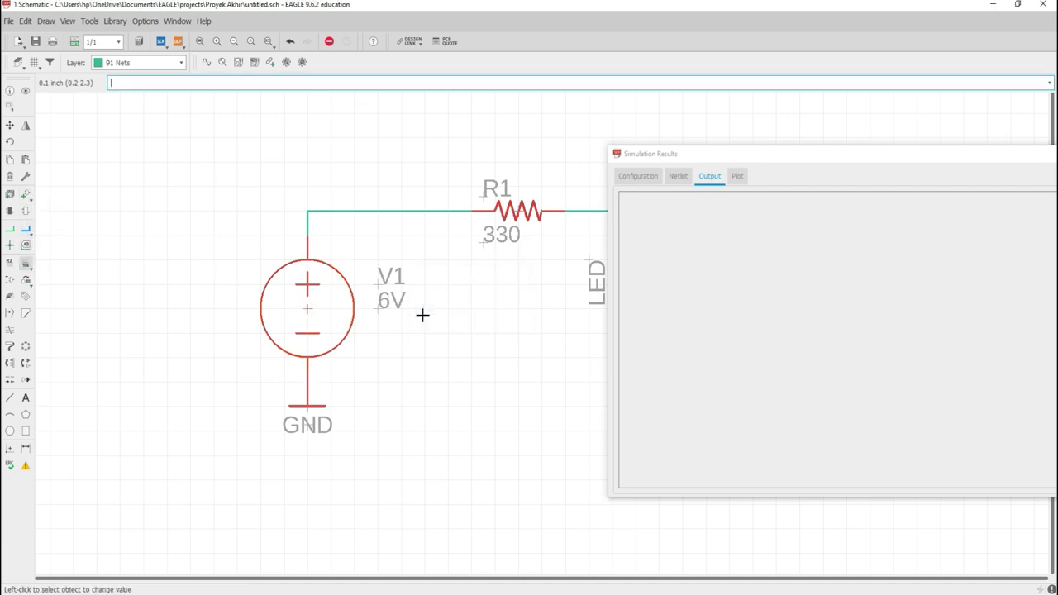
drag(774, 158, 538, 148)
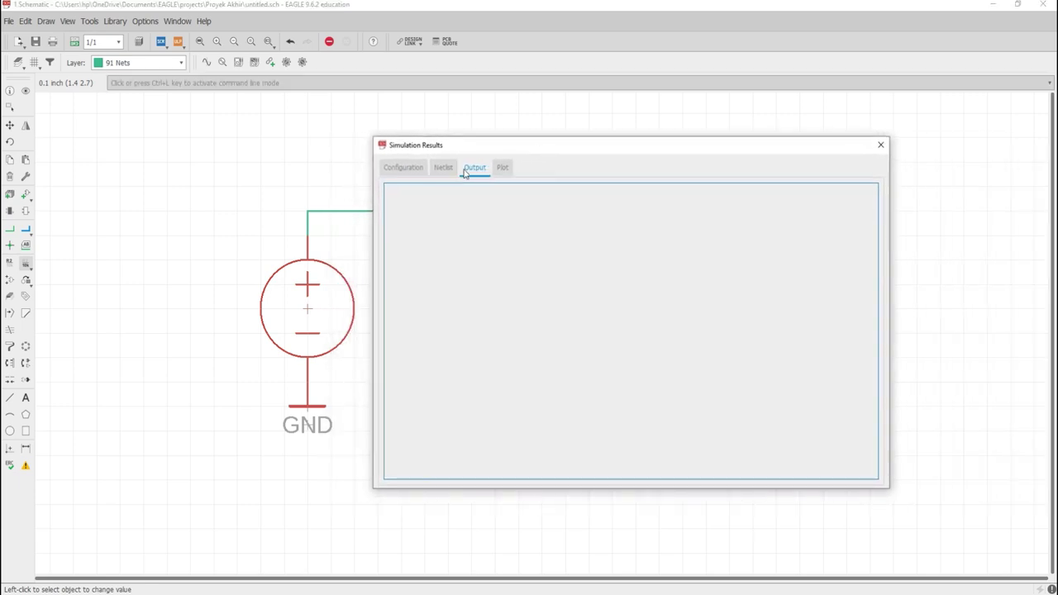
- Glance at the Plot tab, then update the netlist from the Configuration tab
click(504, 167)
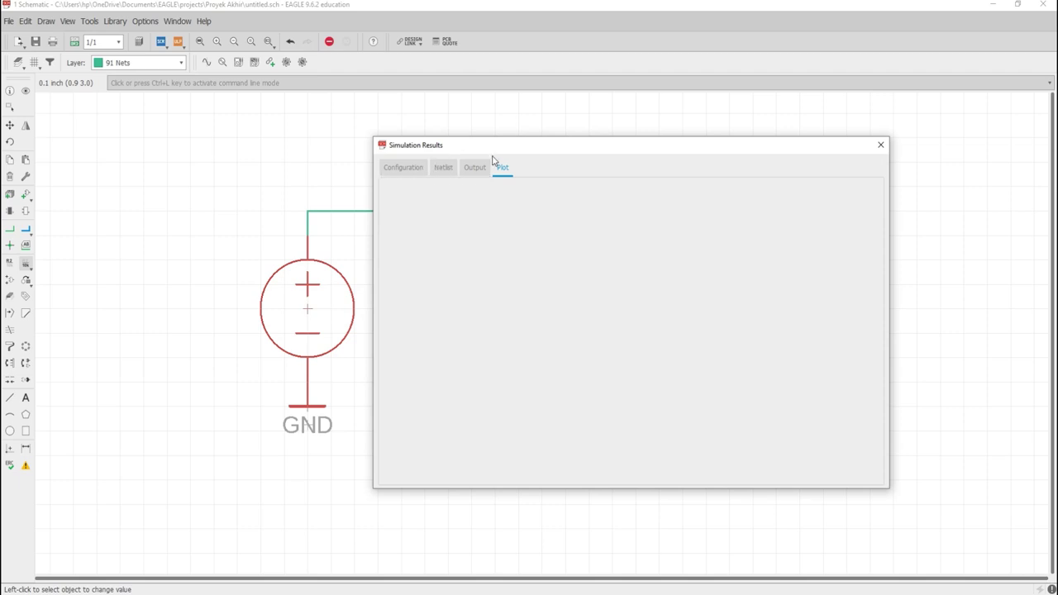
click(418, 168)
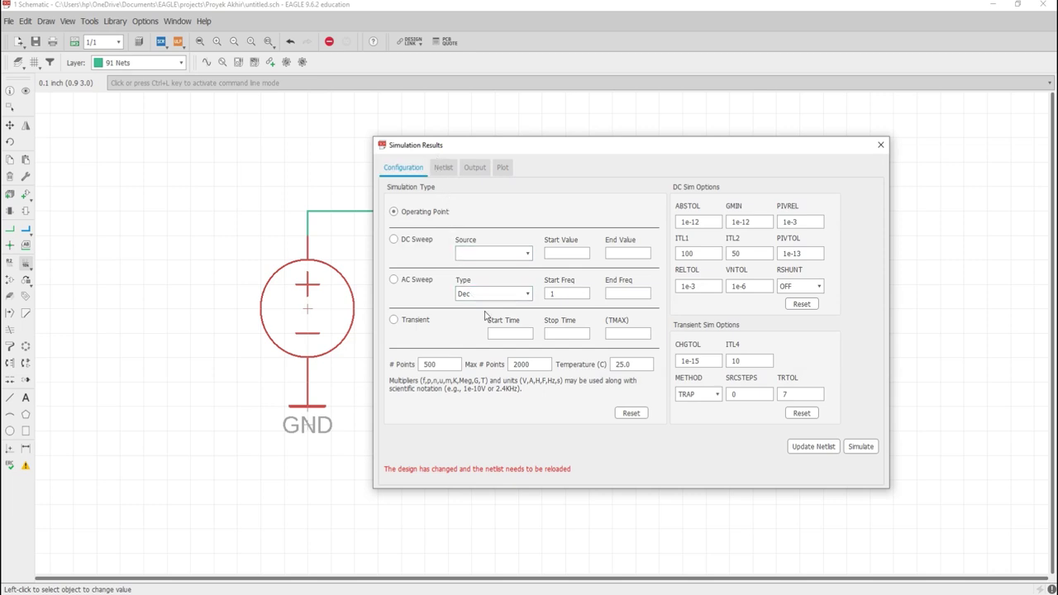
click(812, 447)
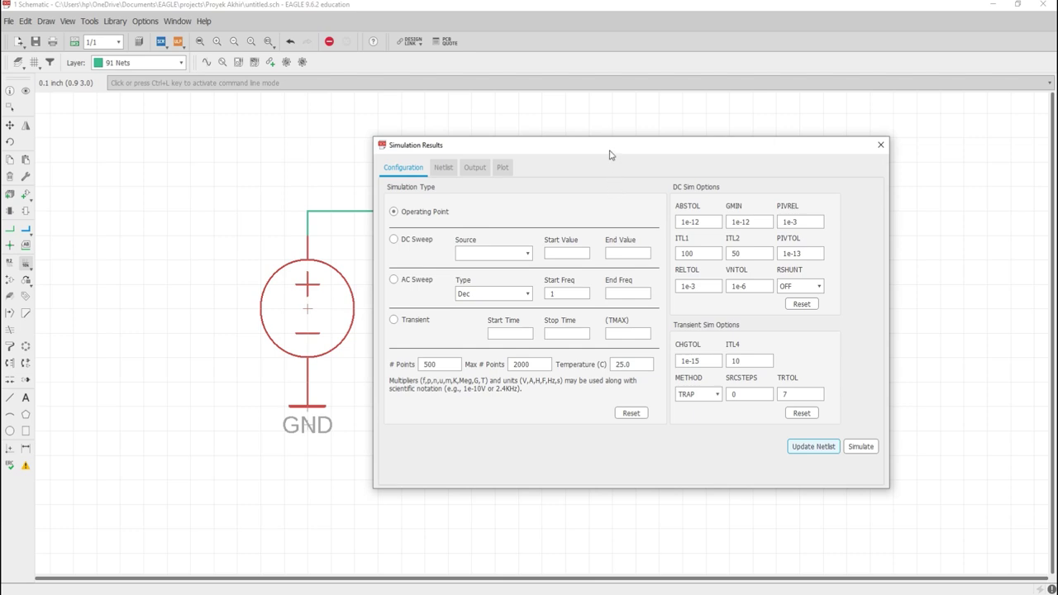
- Simulate to show 6V at V1, 0.767722V at D1 and -0.0158554A, then close results
drag(610, 155, 692, 142)
click(943, 437)
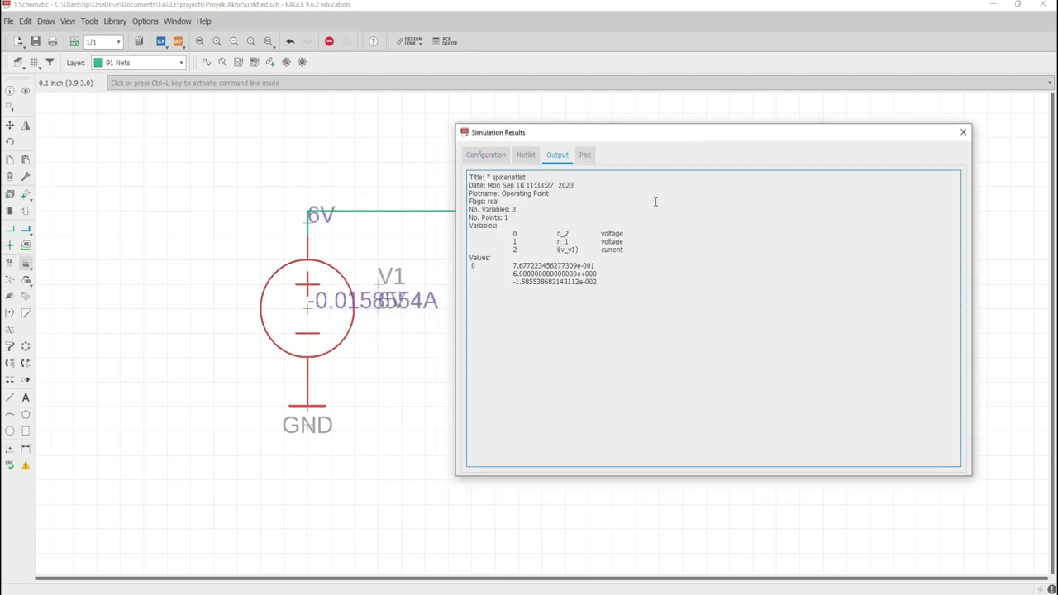
drag(660, 138, 776, 332)
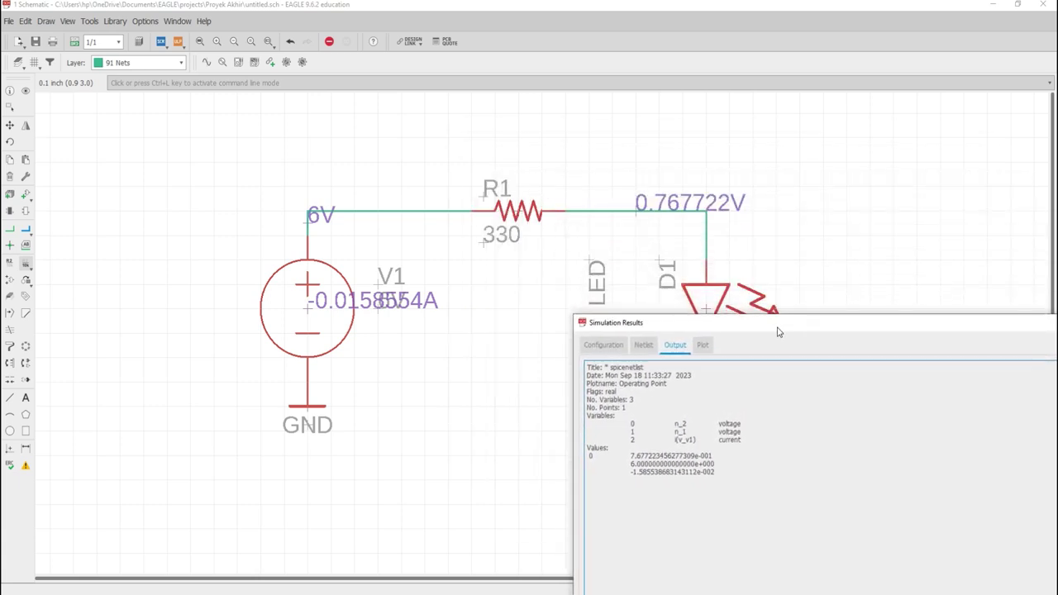
click(704, 346)
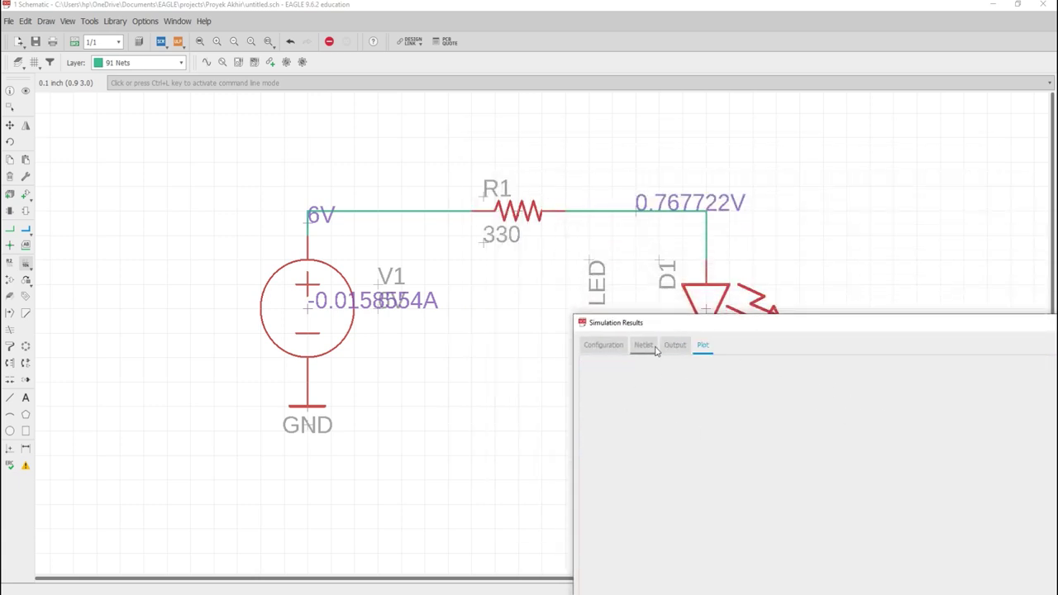
click(674, 345)
drag(712, 330, 415, 446)
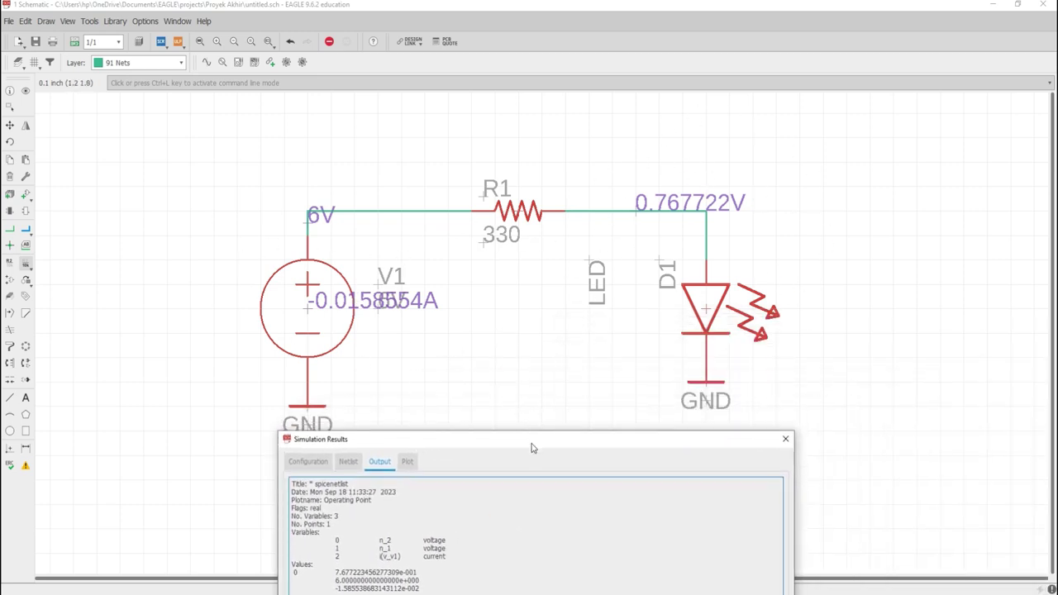
drag(532, 447, 553, 172)
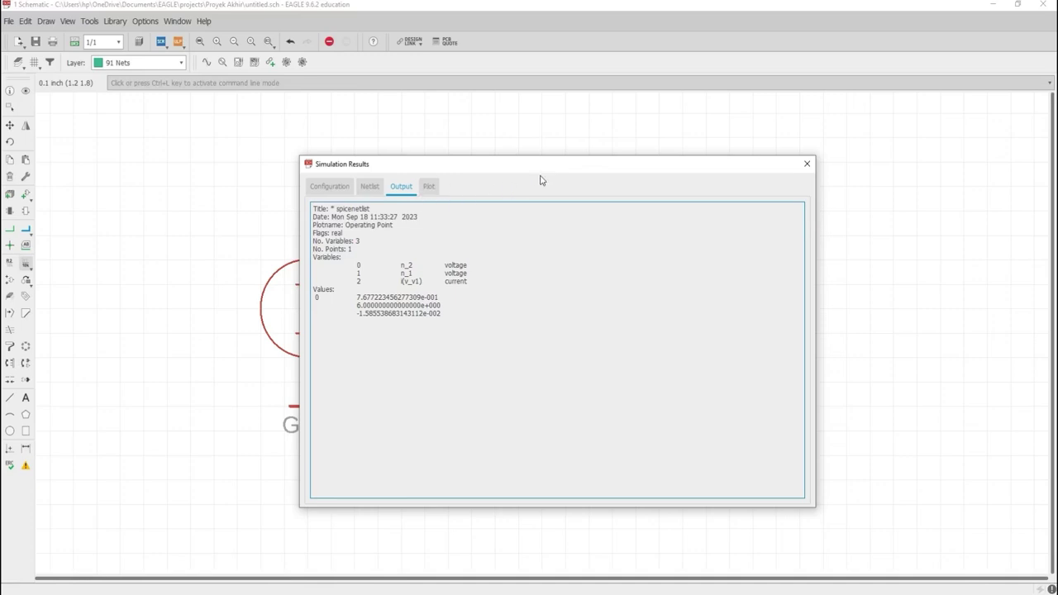
click(806, 164)
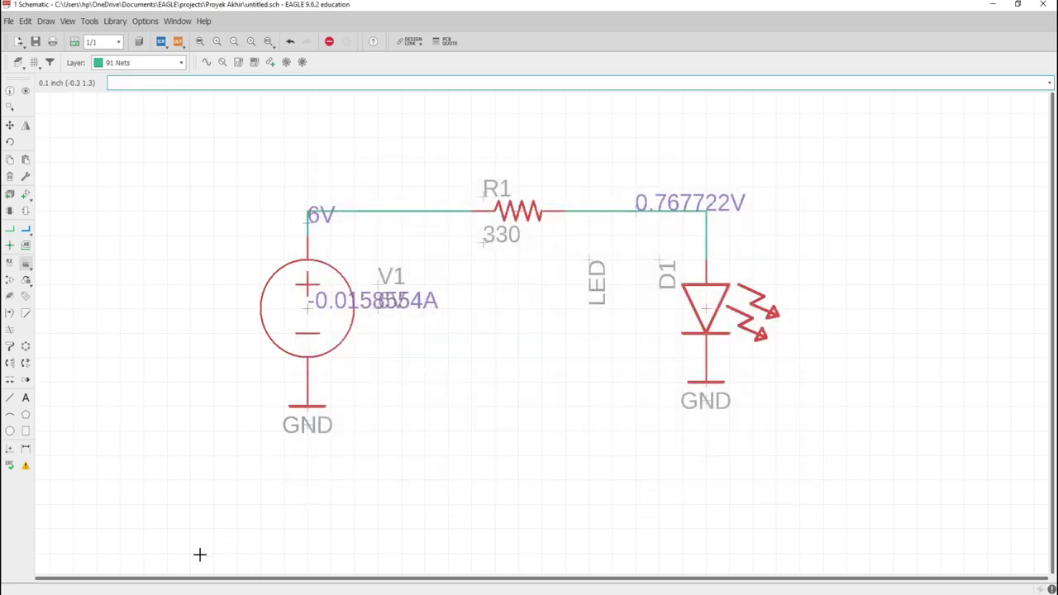
- In the Control Panel, browse the example SPICE models, previewing DRIVERD1.mdl and QPNP.mdl
click(163, 574)
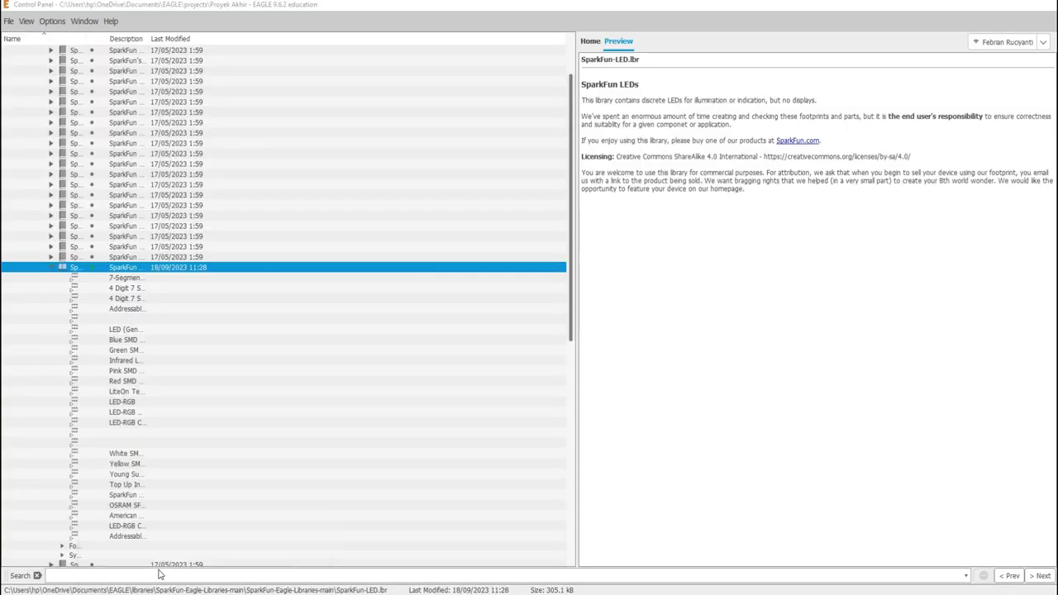
click(18, 59)
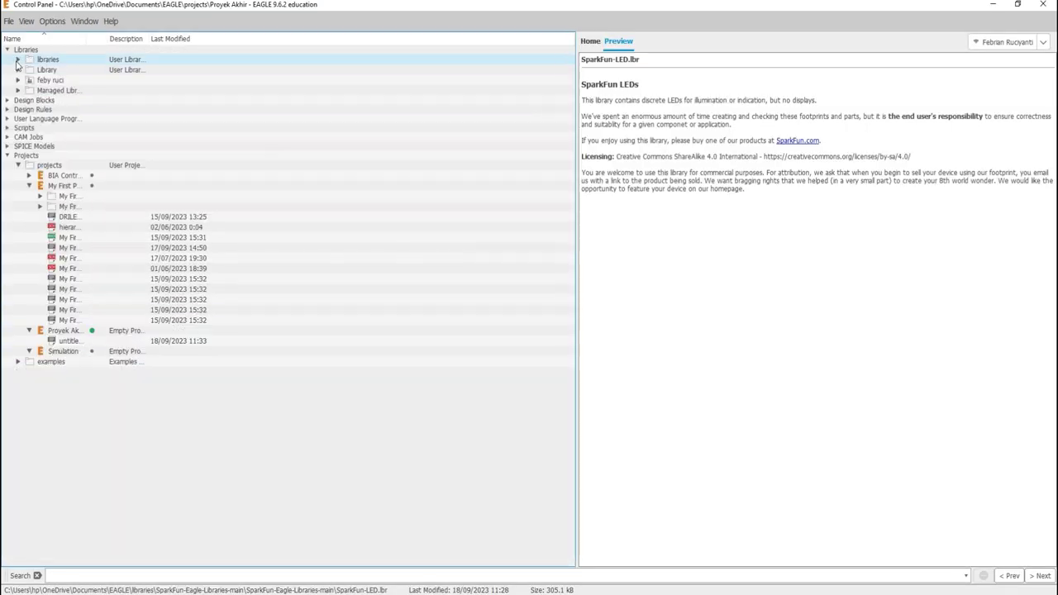
click(7, 51)
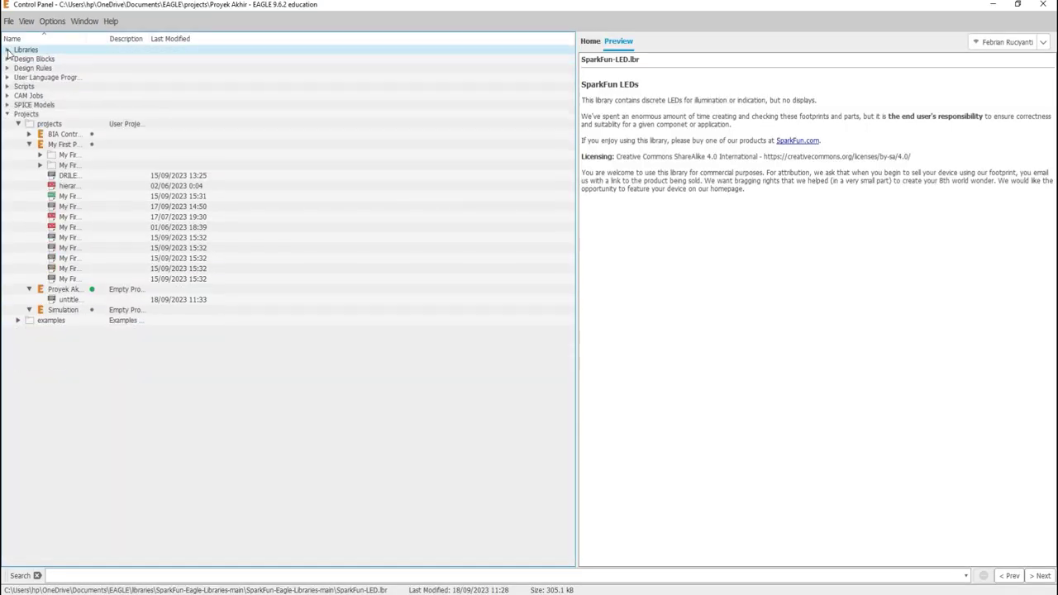
click(8, 114)
click(7, 105)
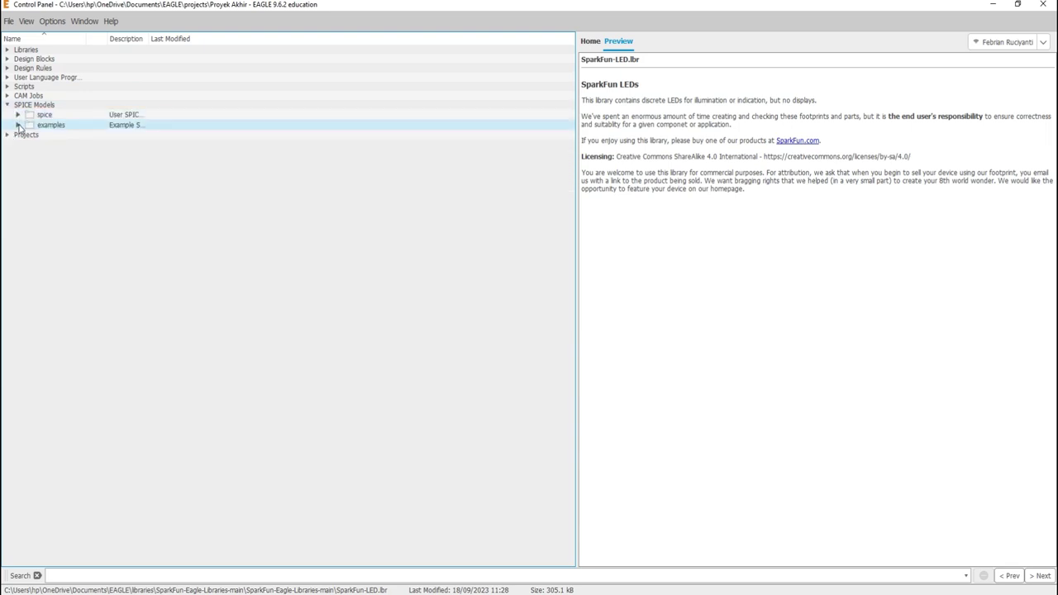
click(18, 124)
click(18, 125)
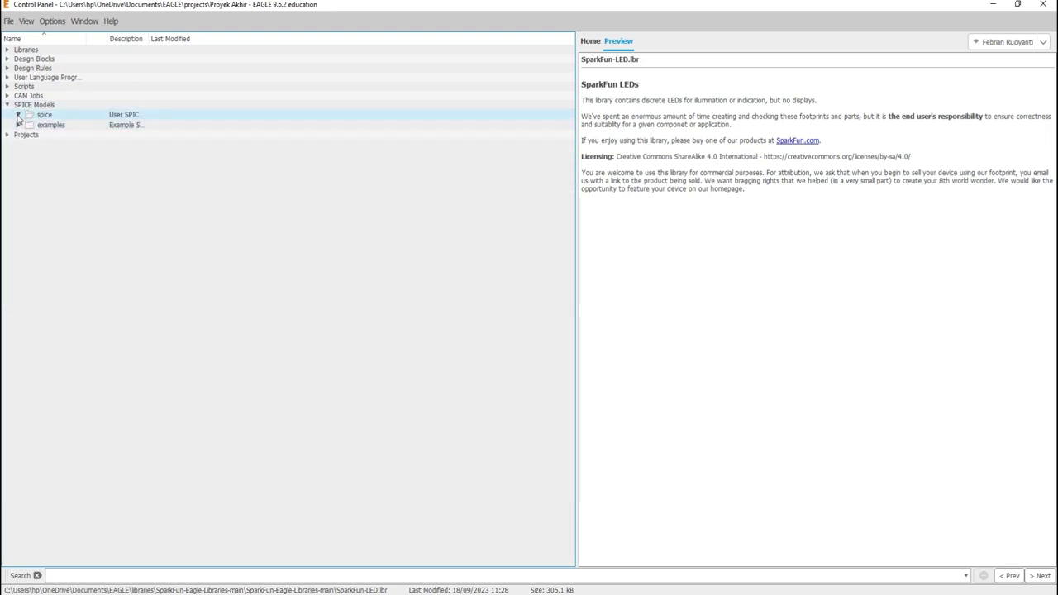
click(18, 125)
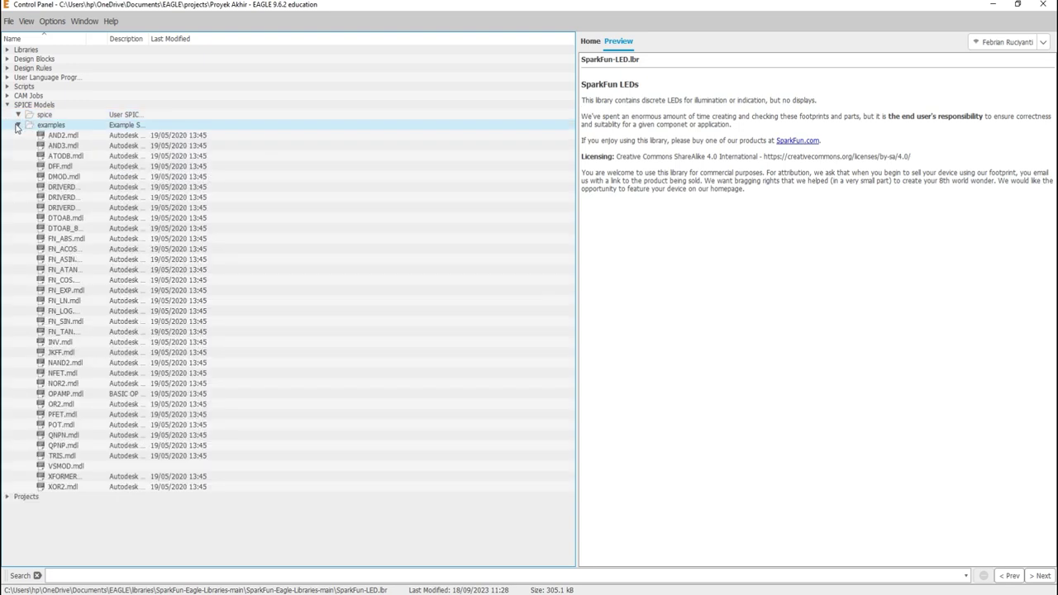
click(58, 187)
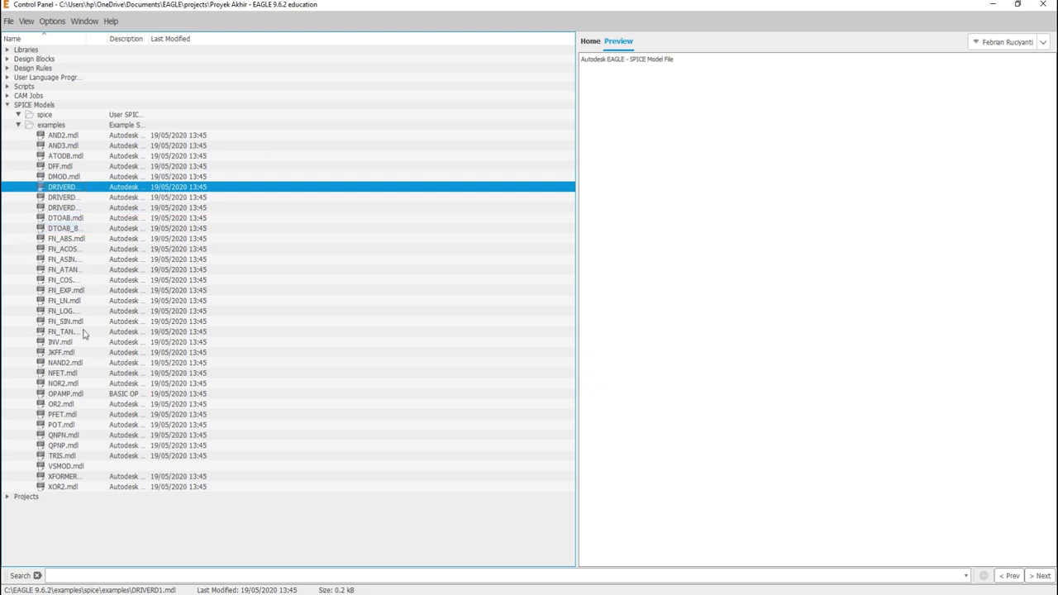
click(80, 446)
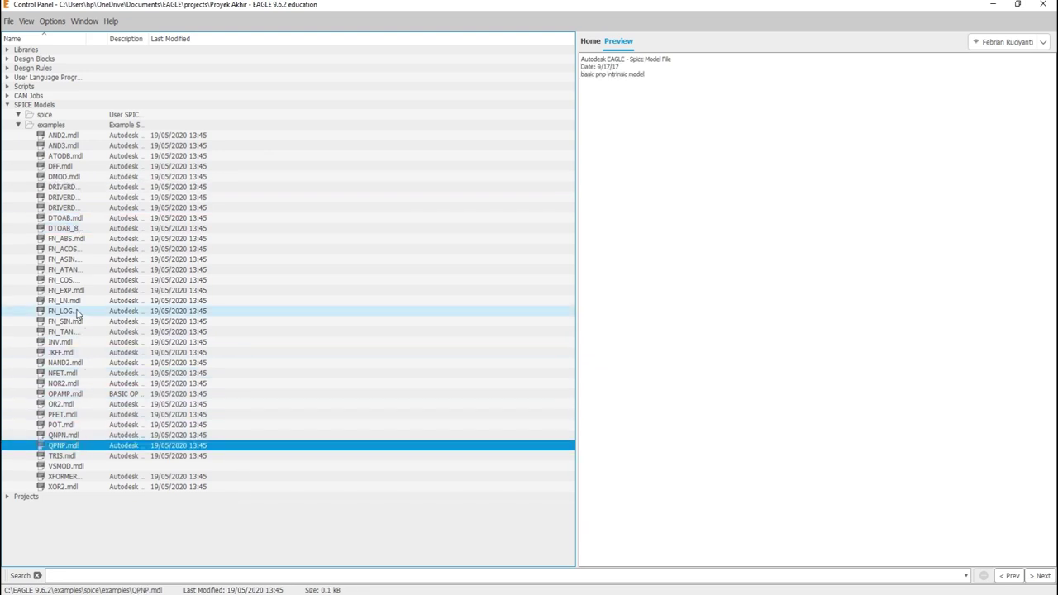
click(7, 105)
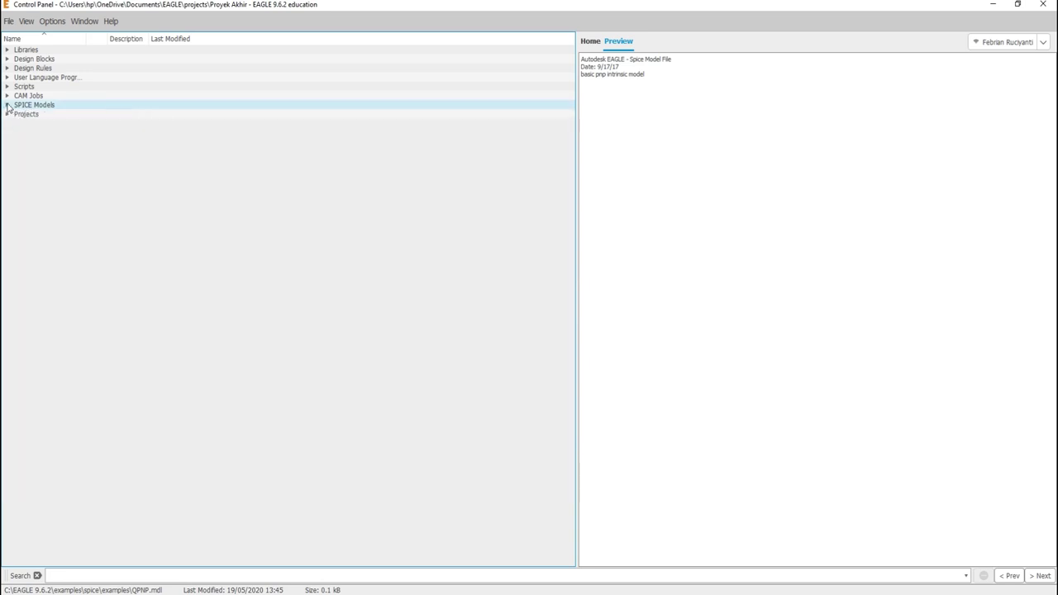
- Navigate examples > ngspice to the spiceconvert and Digital schematics, previewing the 4-bit adder
click(7, 114)
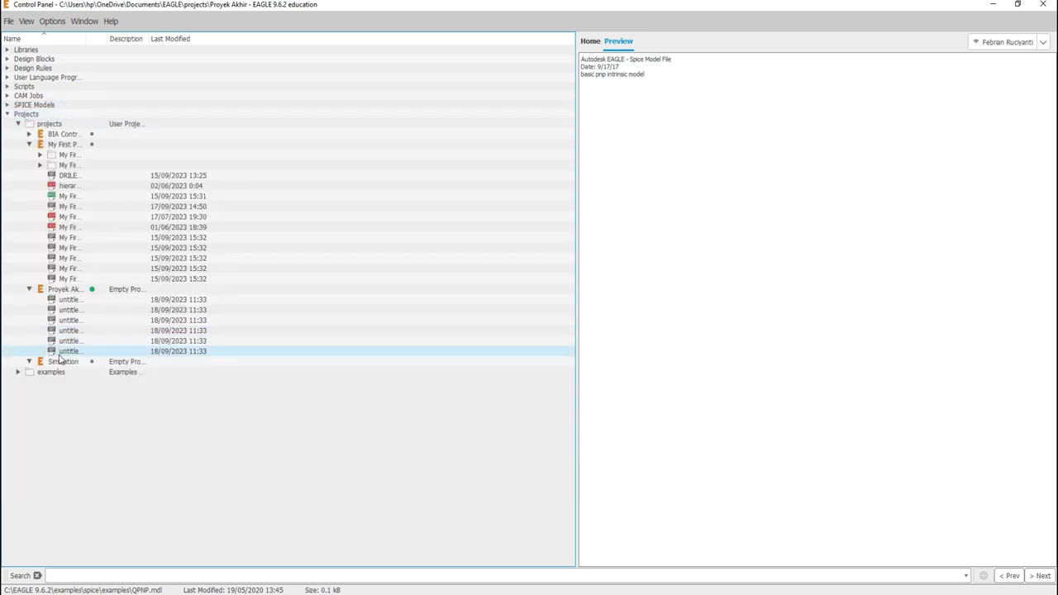
click(18, 371)
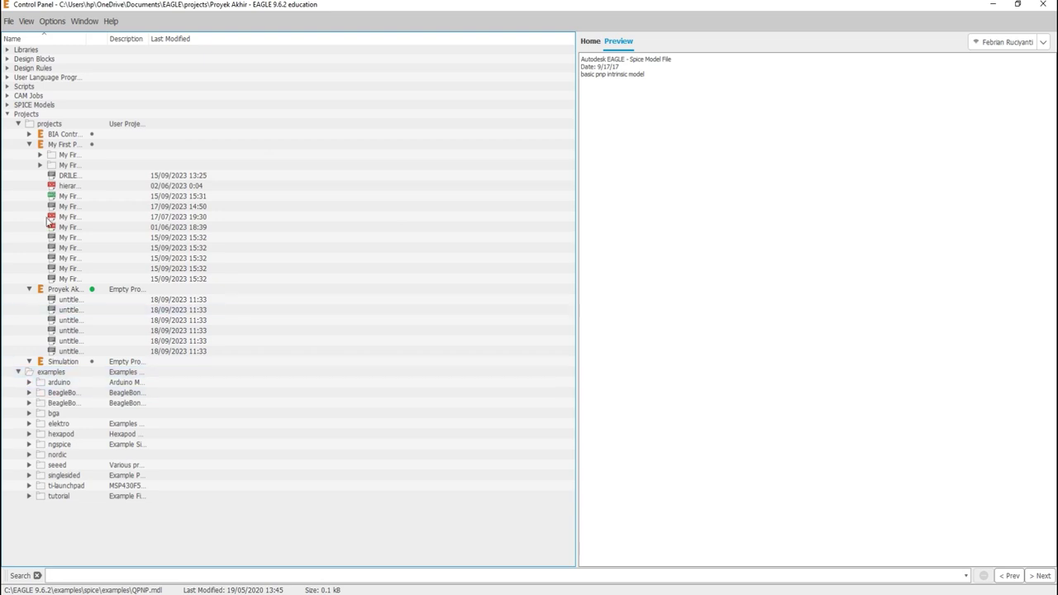
click(18, 123)
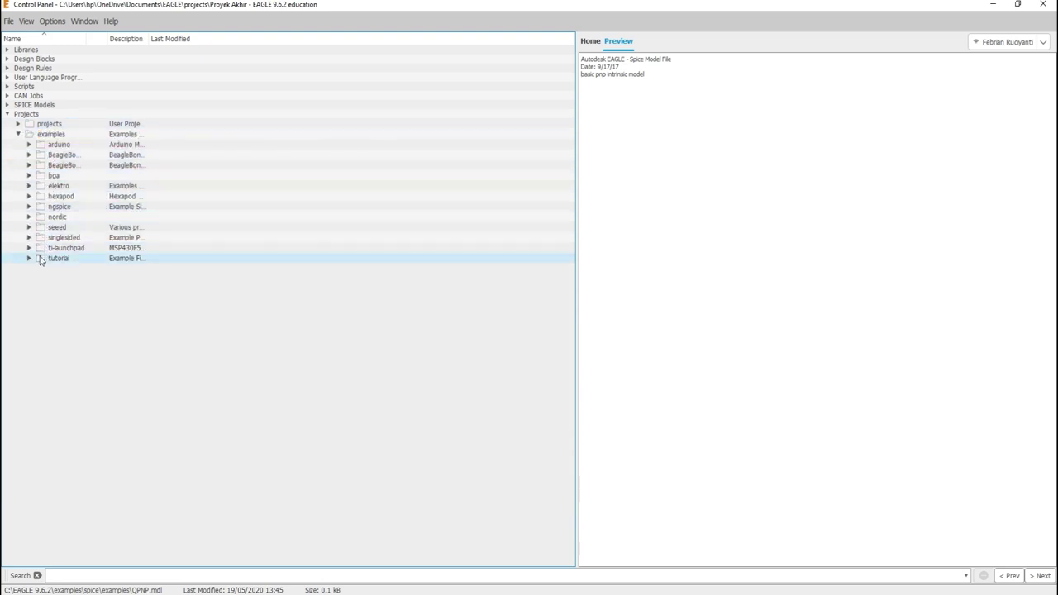
click(29, 206)
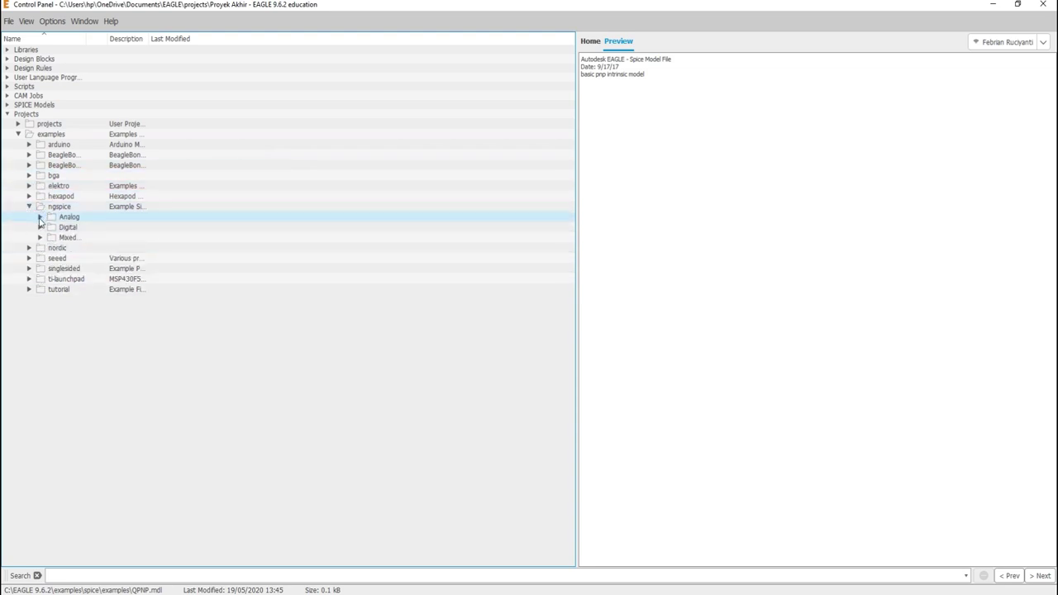
click(40, 217)
click(51, 228)
click(76, 238)
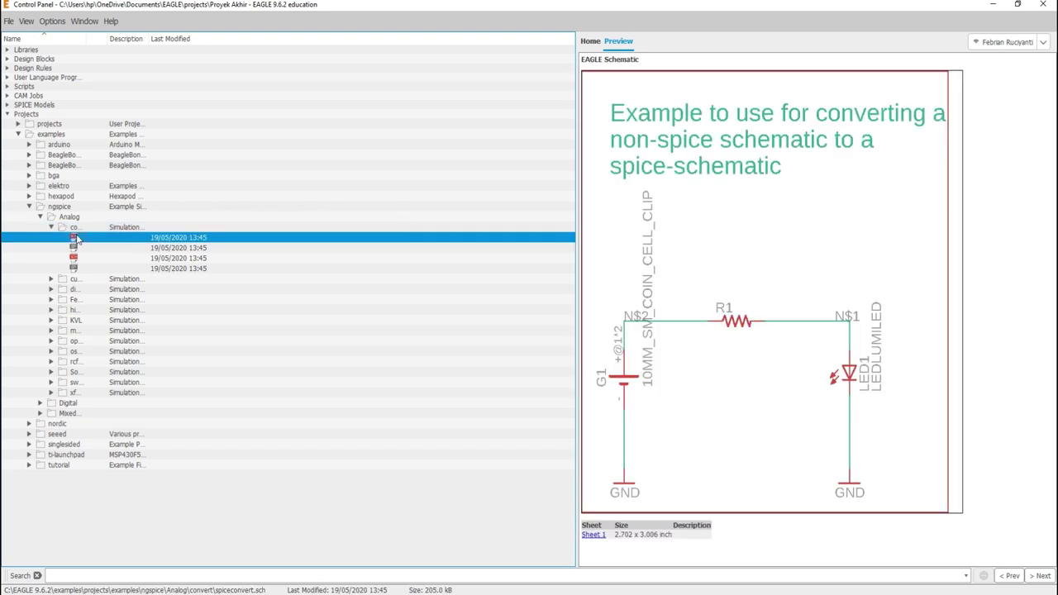
click(39, 217)
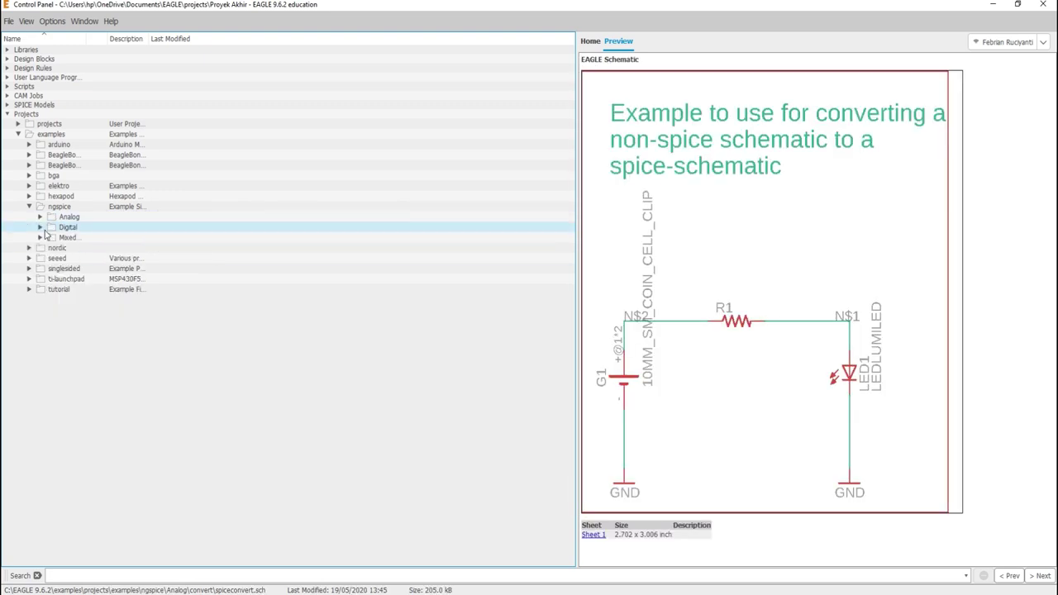
click(39, 228)
click(39, 227)
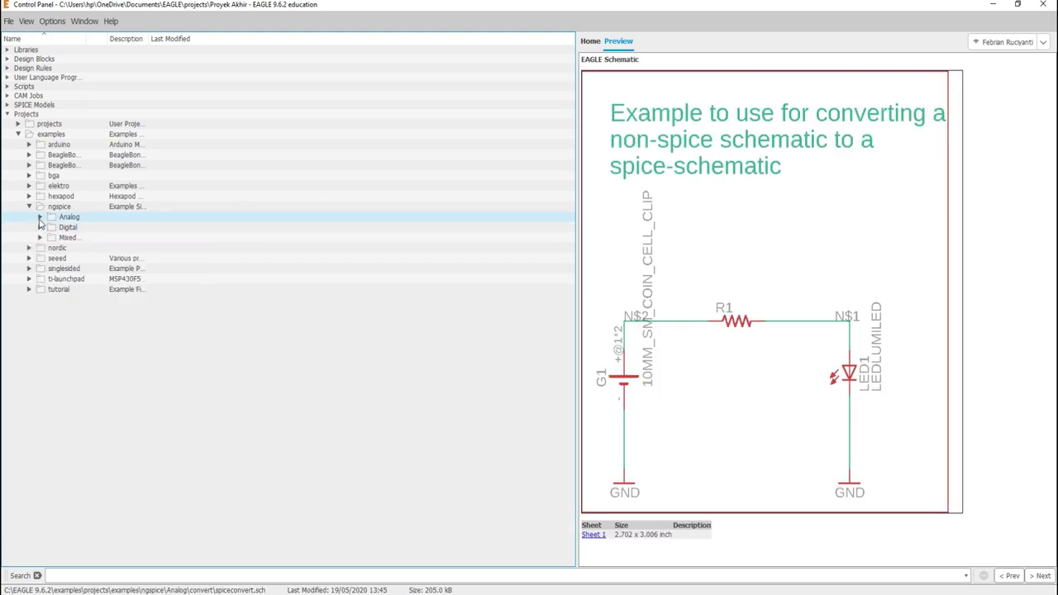
click(39, 227)
click(45, 238)
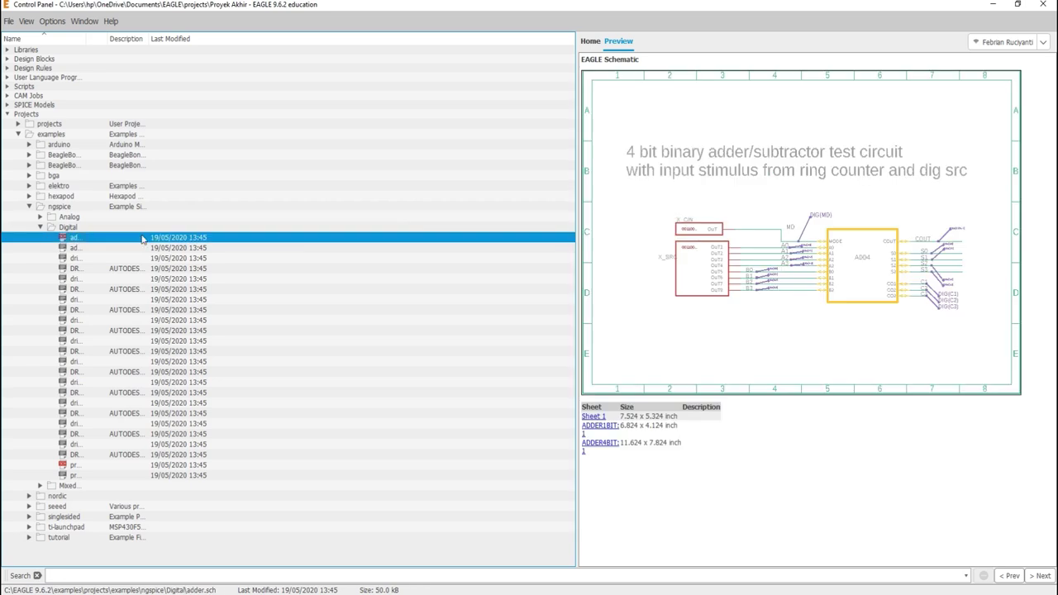
- Open adder.sch, accepting the save prompt for the untitled schematic and dismissing Save As
double_click(99, 238)
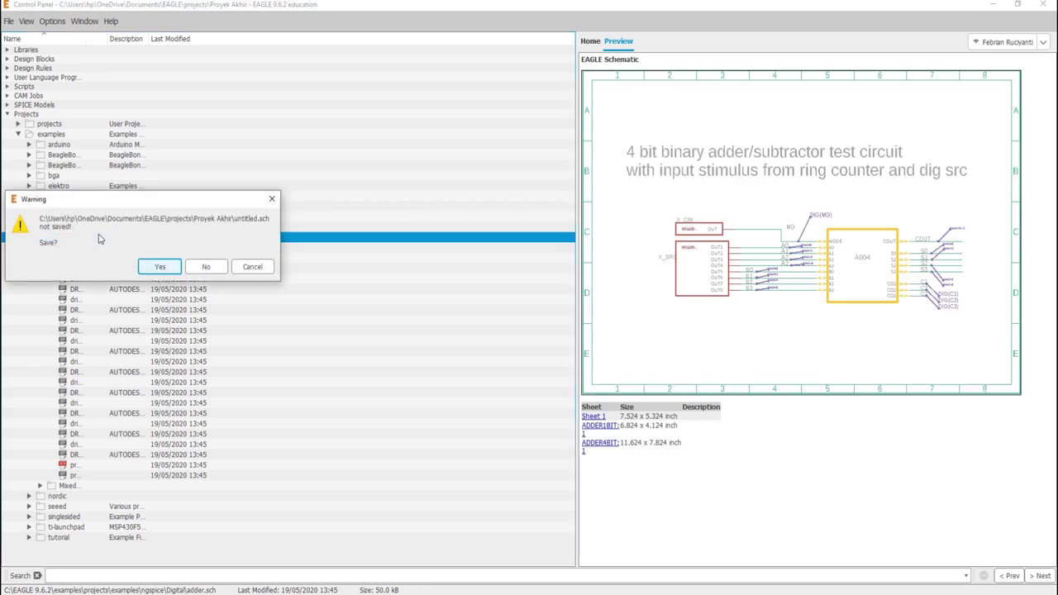
click(159, 267)
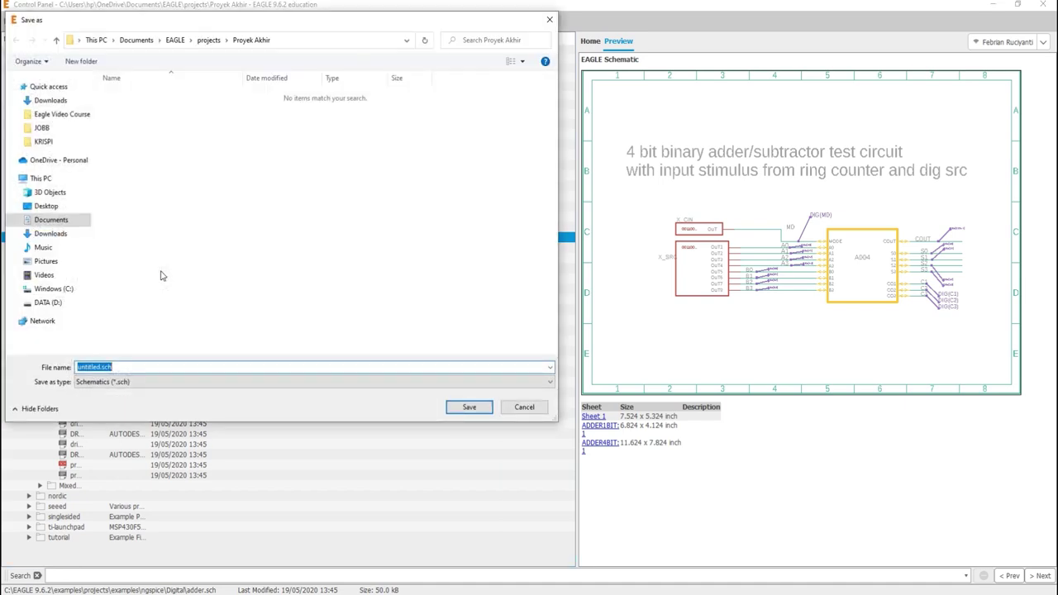
key(Return)
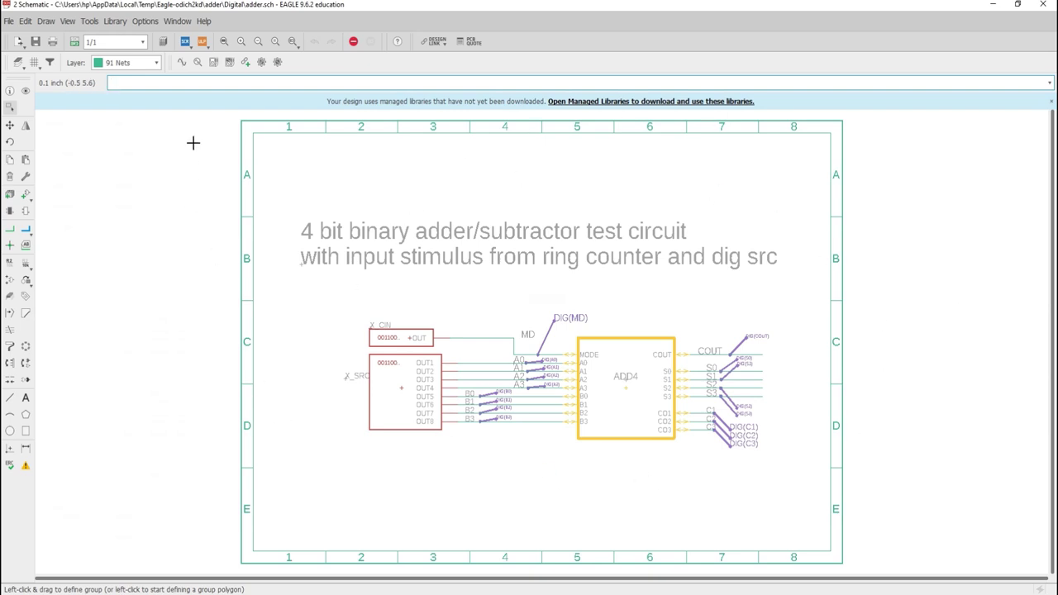
- Try showing simulation results on the read-only adder, dismissing both read-only errors
click(244, 63)
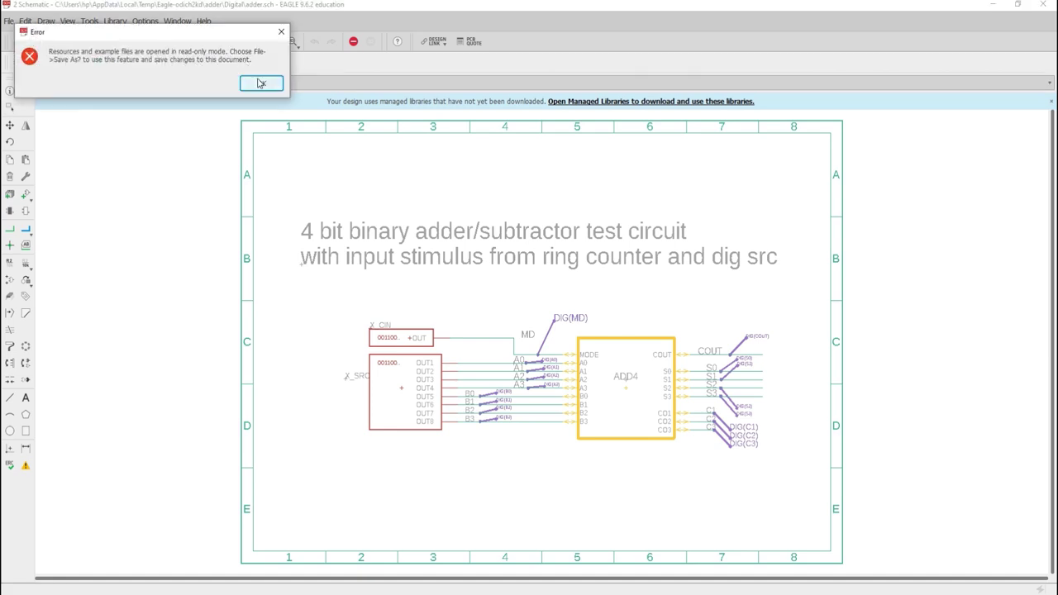
click(259, 82)
drag(314, 284, 830, 492)
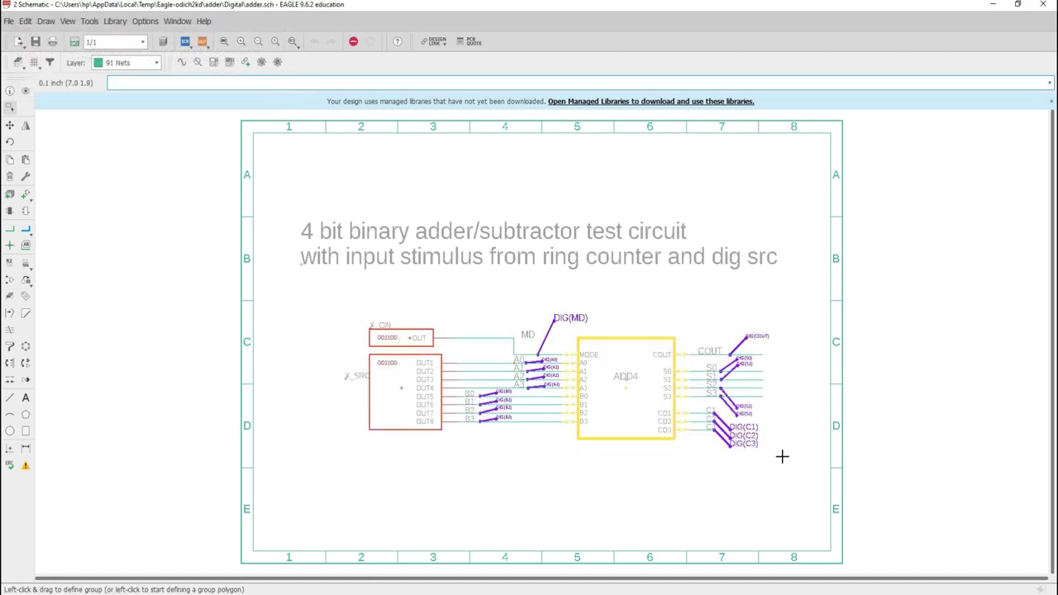
click(246, 63)
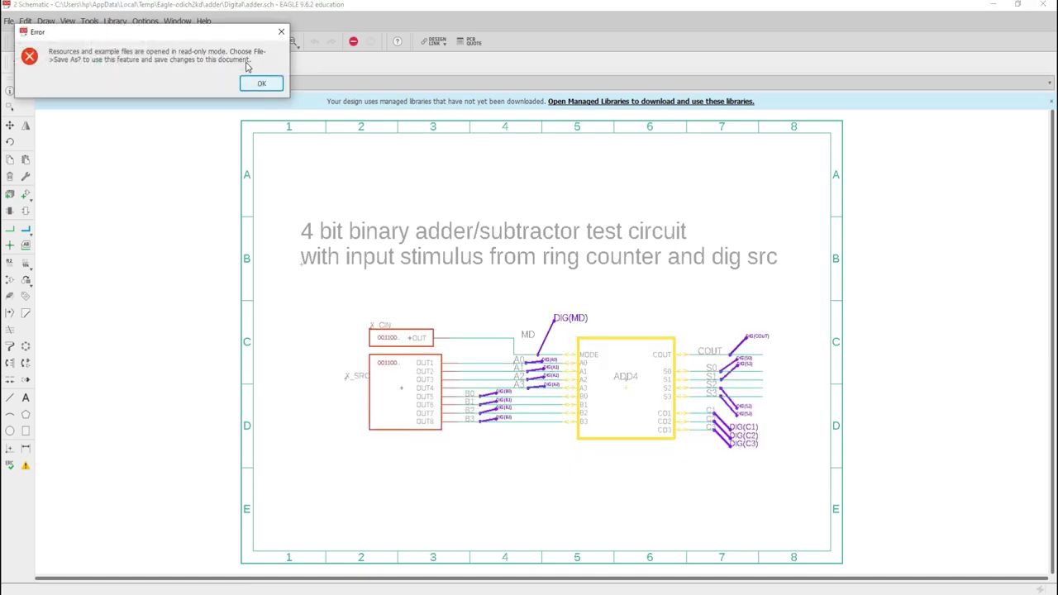
click(257, 83)
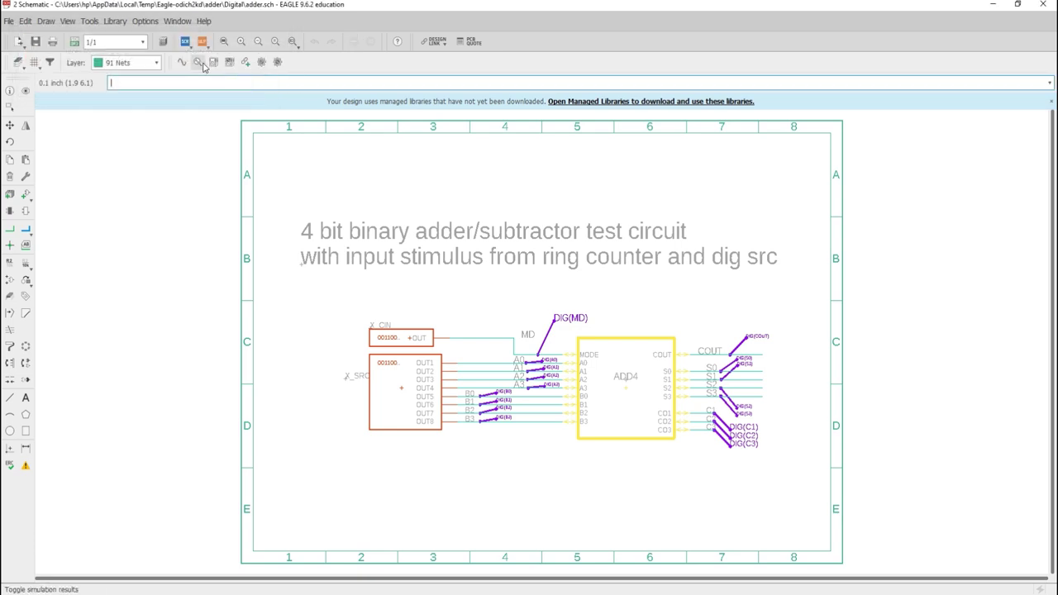
- Update the adder's netlist and run its transient simulation, dismissing the too-many-signals alert
click(185, 65)
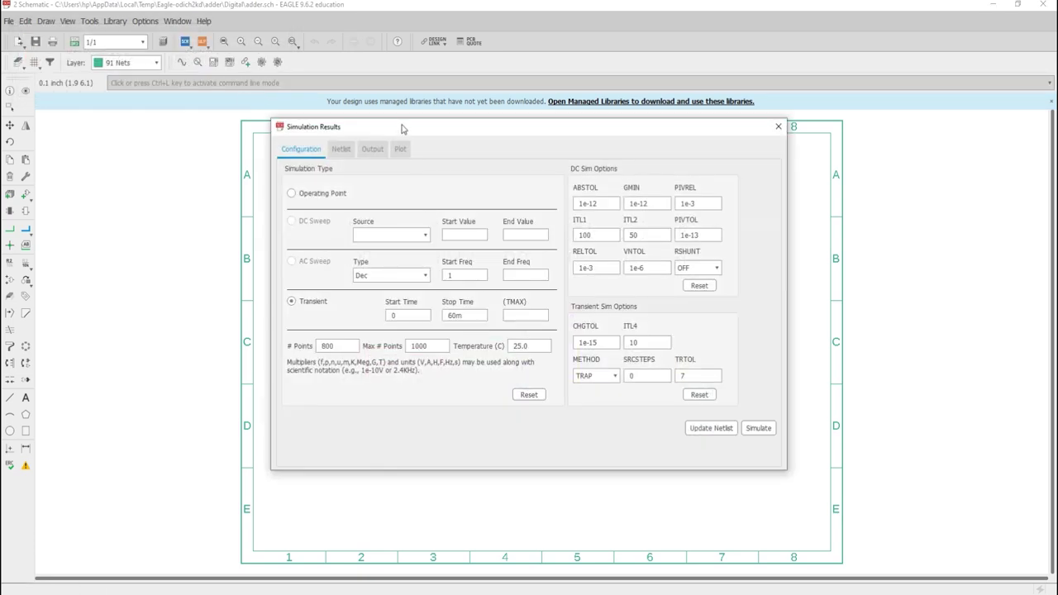
drag(403, 132, 221, 170)
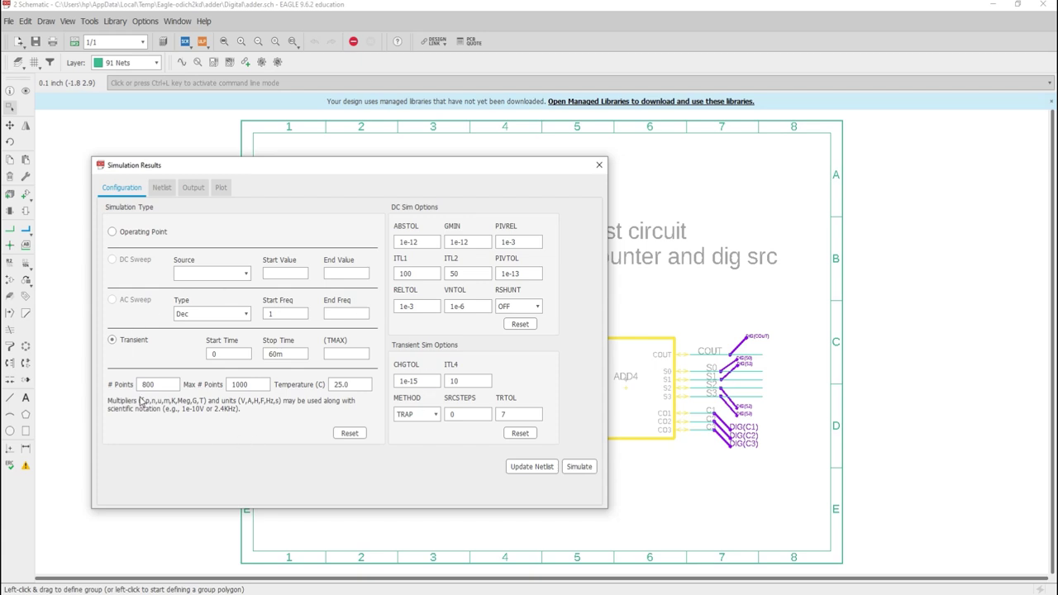
click(509, 470)
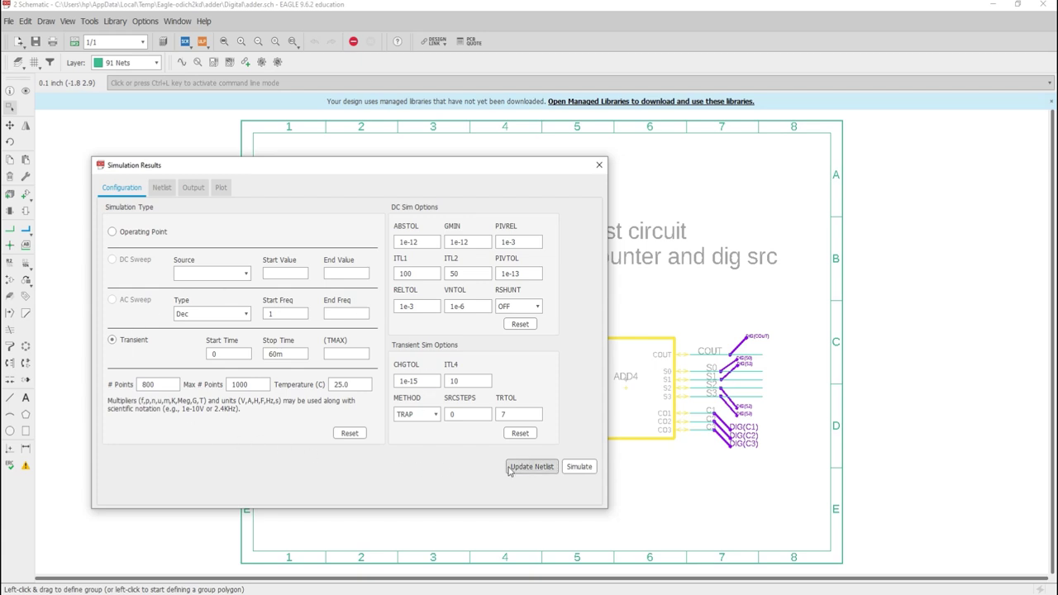
click(580, 468)
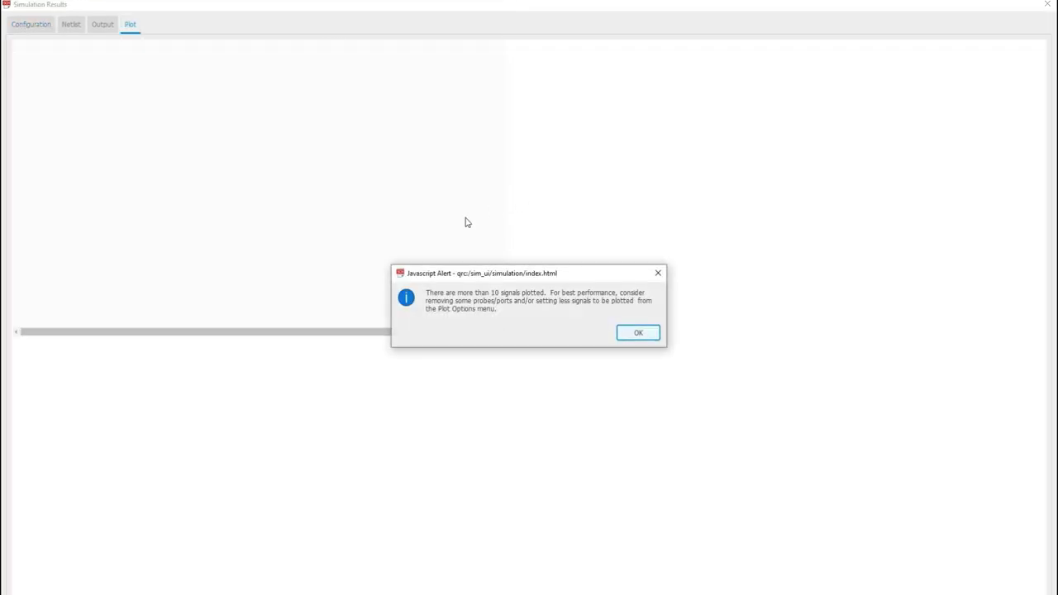
click(638, 333)
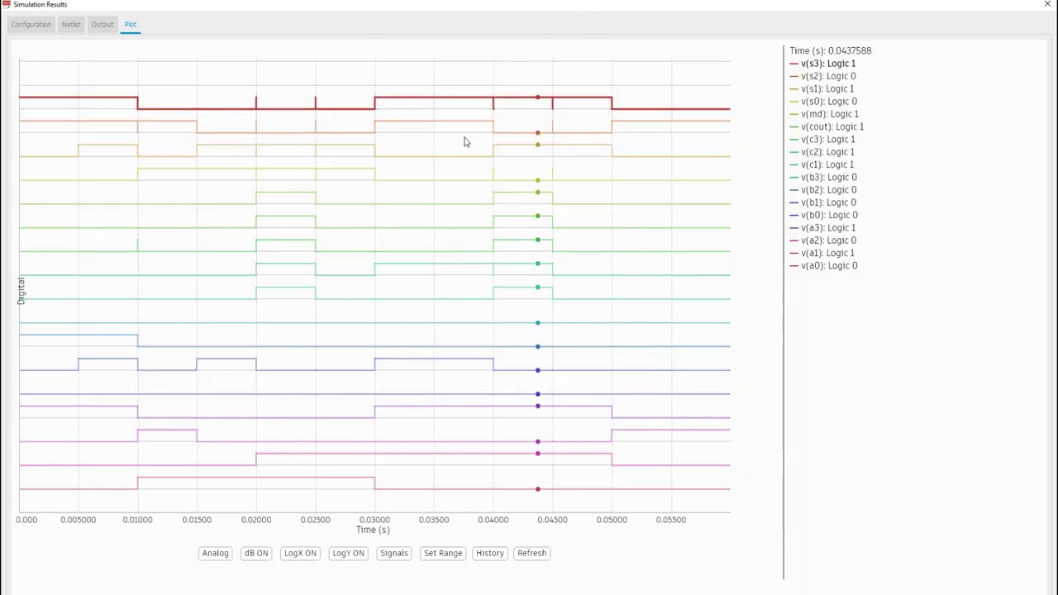
- Review the output and waveform plot, then snap the schematic editor to the right half
click(101, 24)
scroll(278, 200, down, 10)
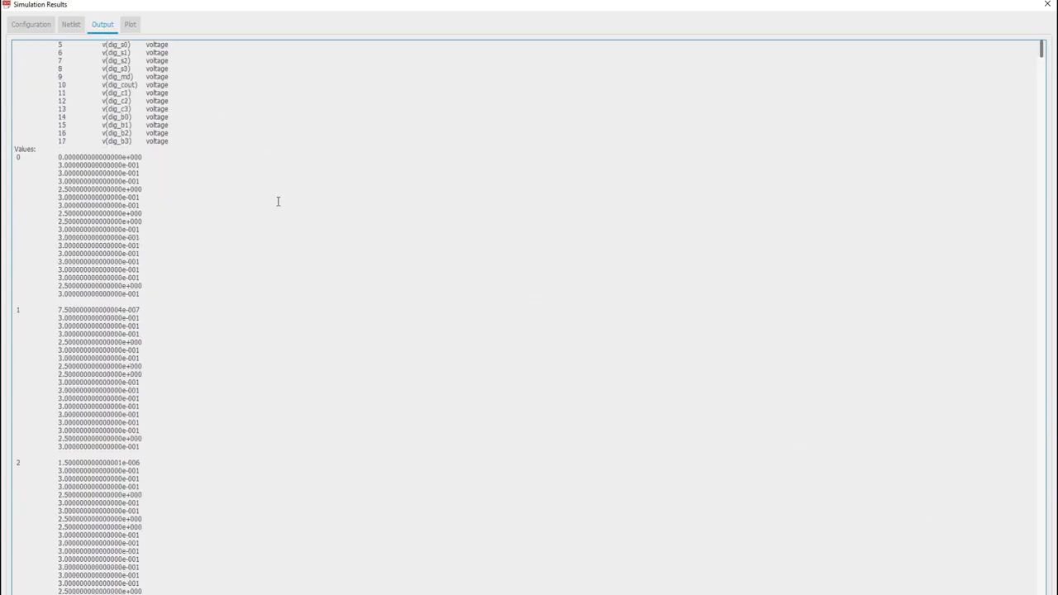
scroll(274, 210, up, 7)
click(130, 24)
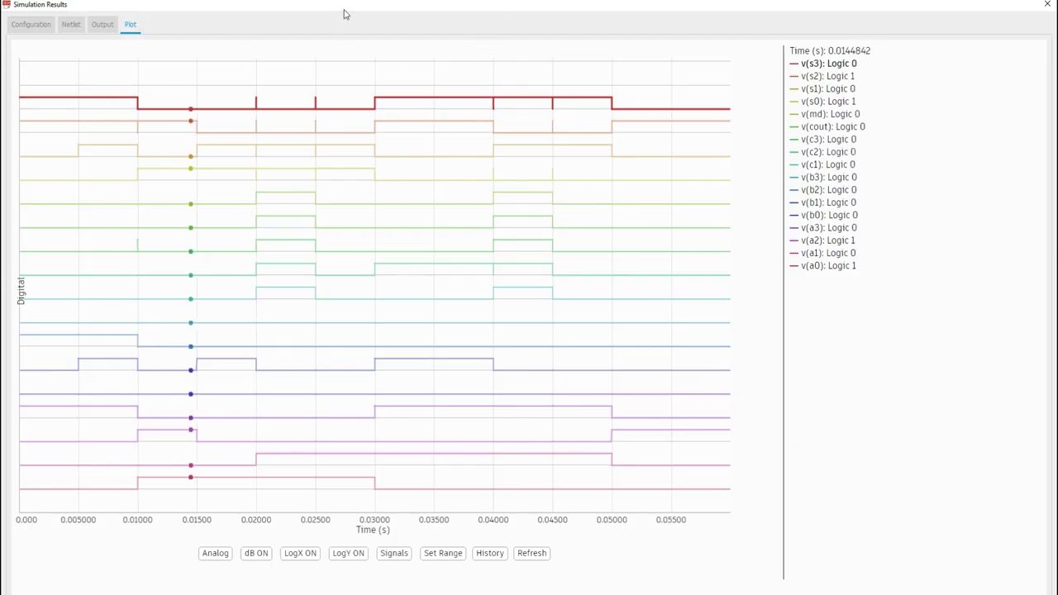
drag(342, 11, 427, 21)
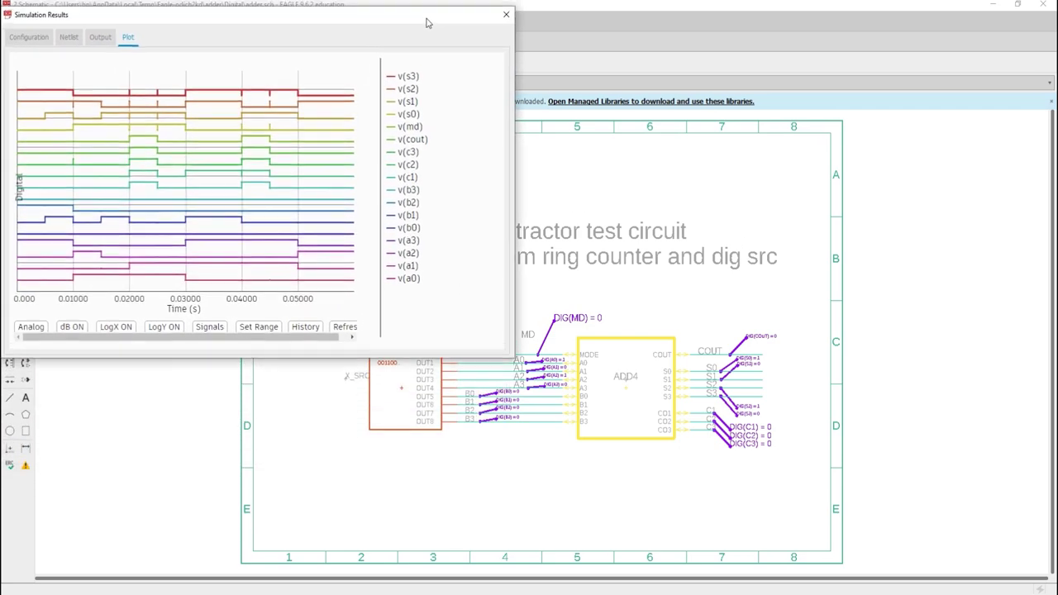
click(600, 2)
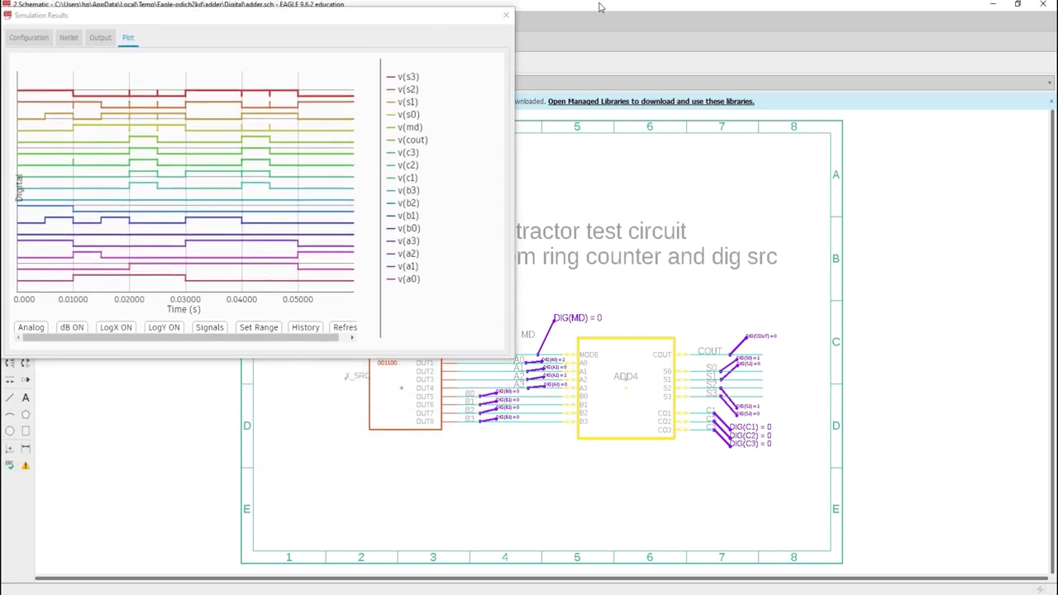
key(super+Right)
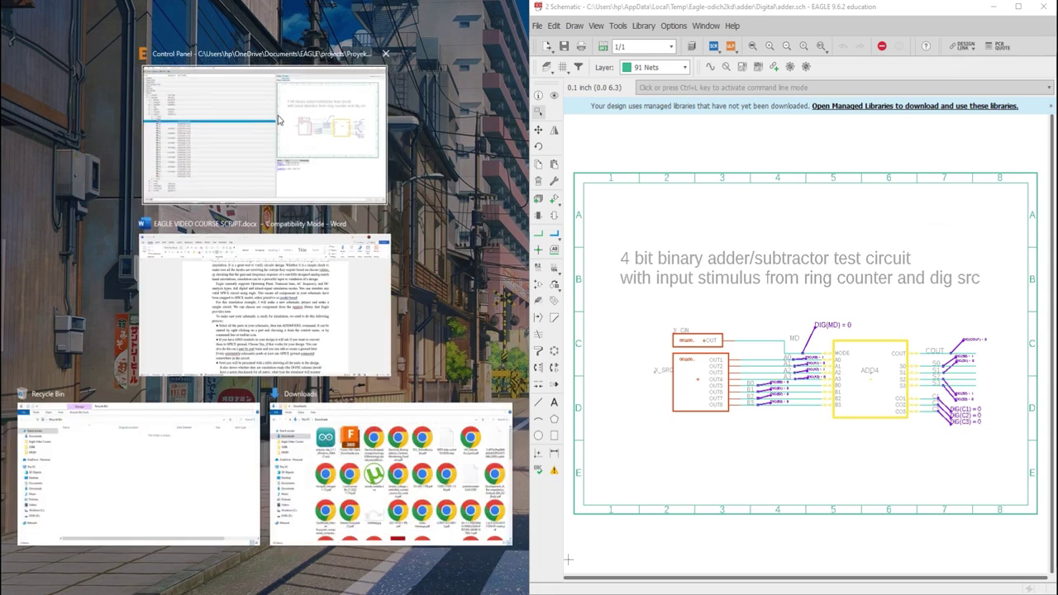
- Tile the Control Panel left, then enlarge the Simulation Results plot to full height beside the adder schematic
click(279, 120)
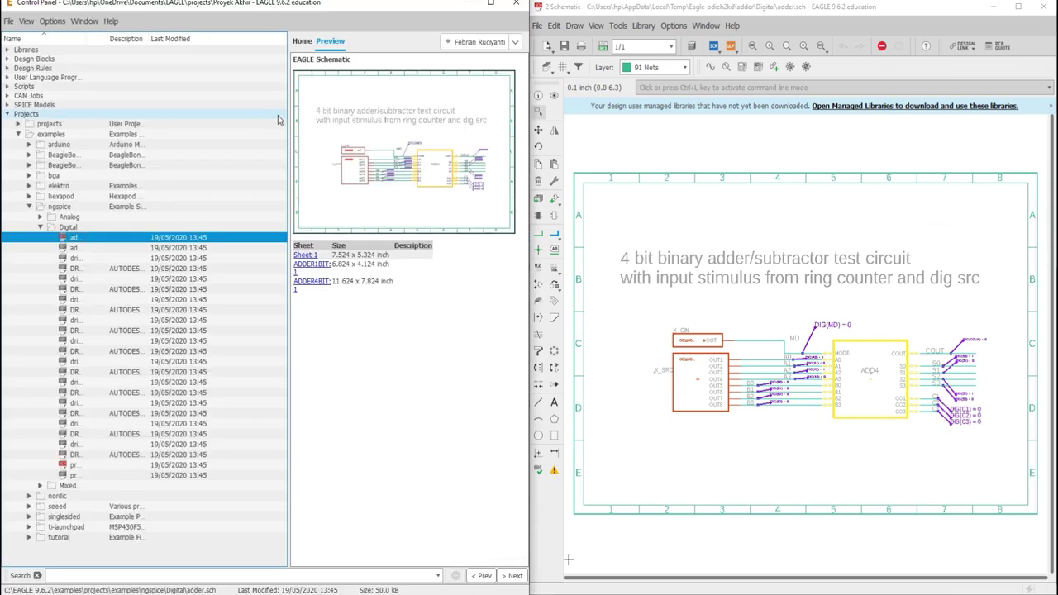
click(758, 309)
mouse_move(344, 24)
mouse_down()
mouse_move(380, 22)
mouse_move(344, 15)
mouse_up()
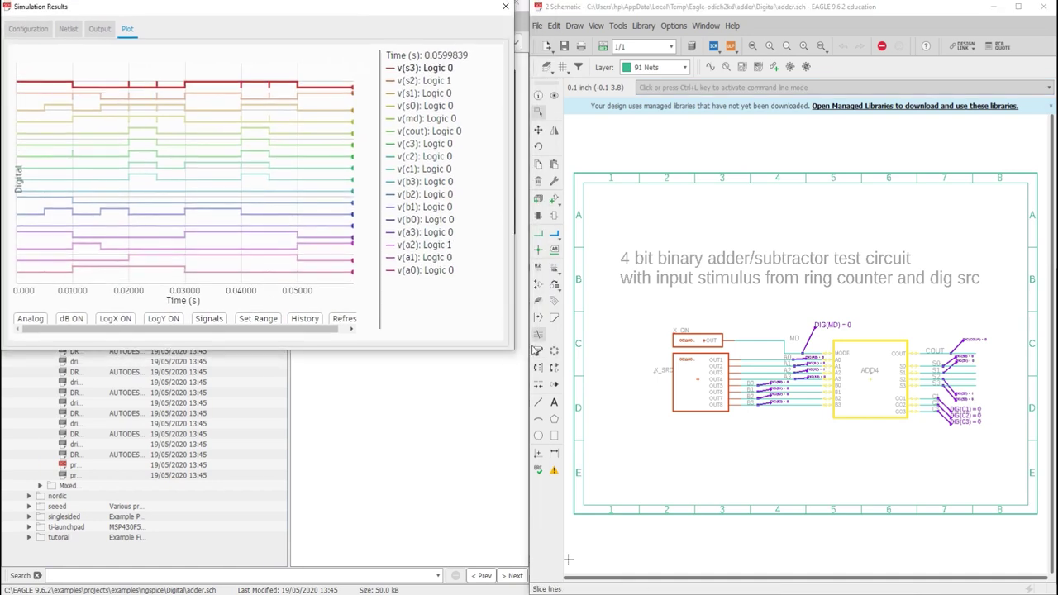
drag(513, 348, 526, 592)
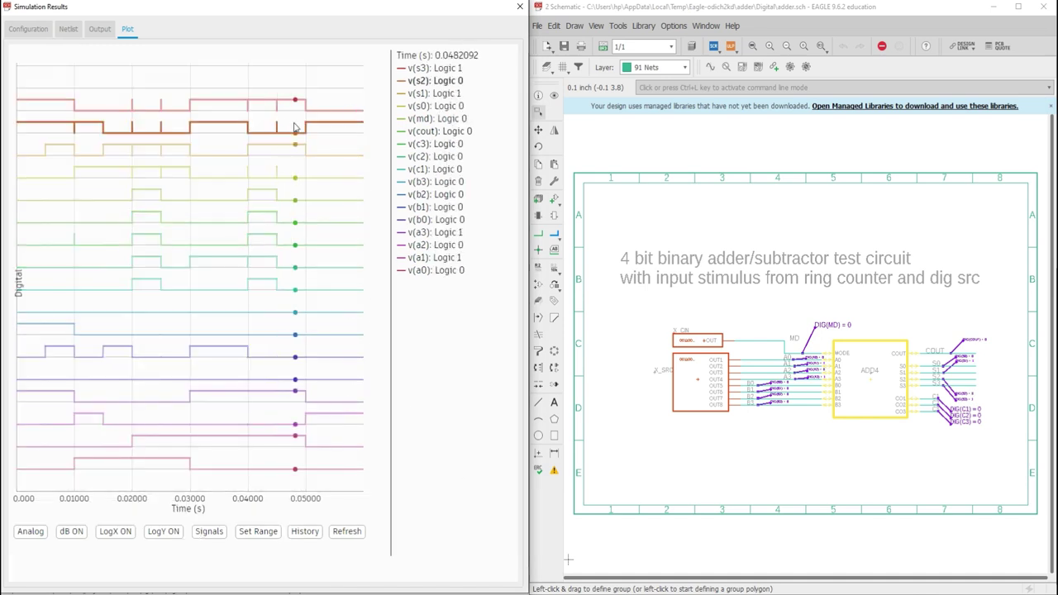